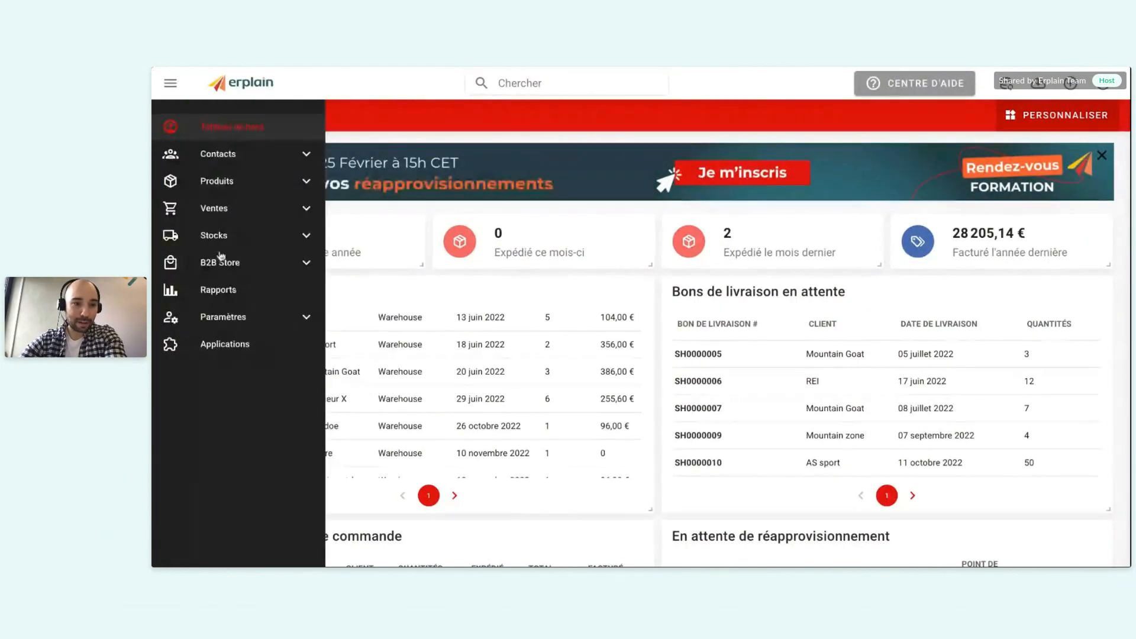
# Open the stock levels list and view the incoming purchase orders for the black Backpack Arc'teryx Alpha FL 30 Dynasty VI.
pyautogui.click(199, 237)
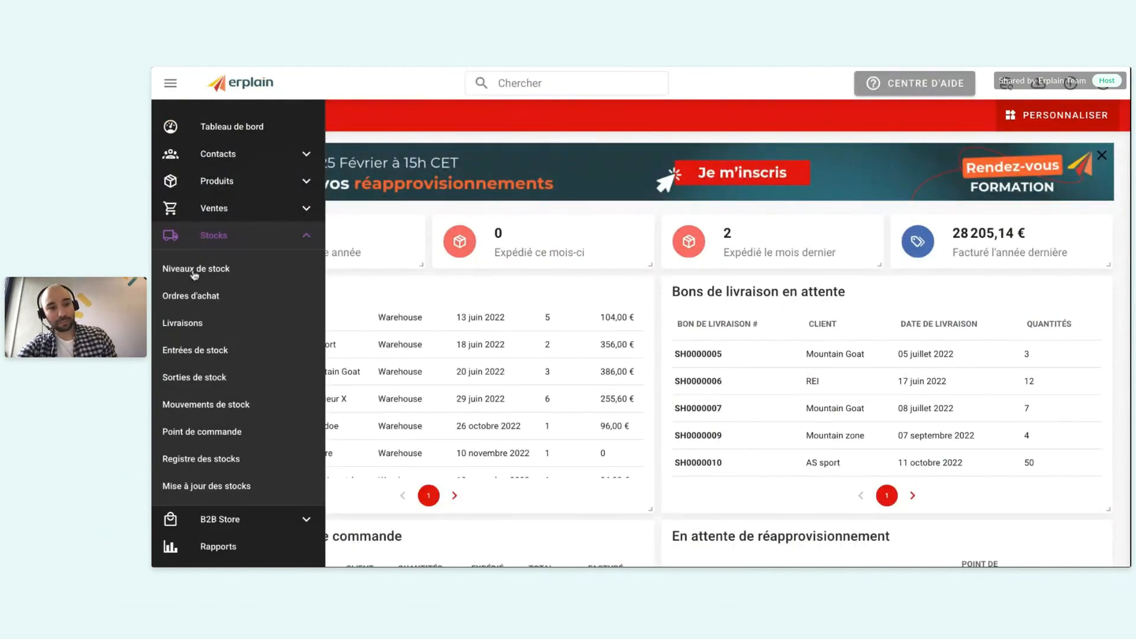
pyautogui.click(194, 270)
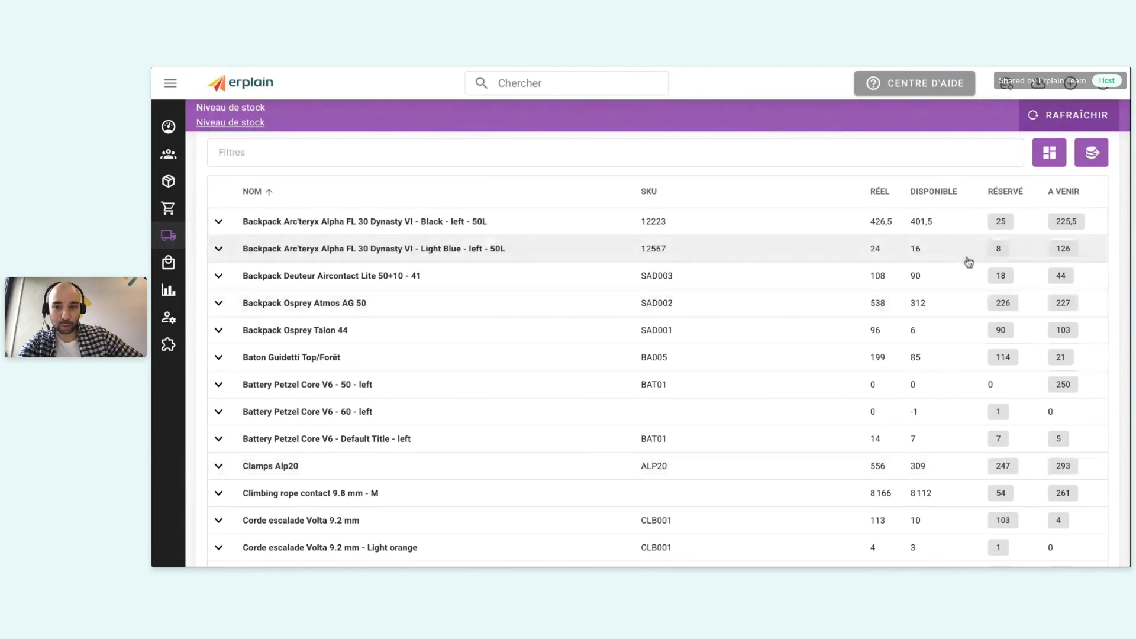
pyautogui.click(1064, 221)
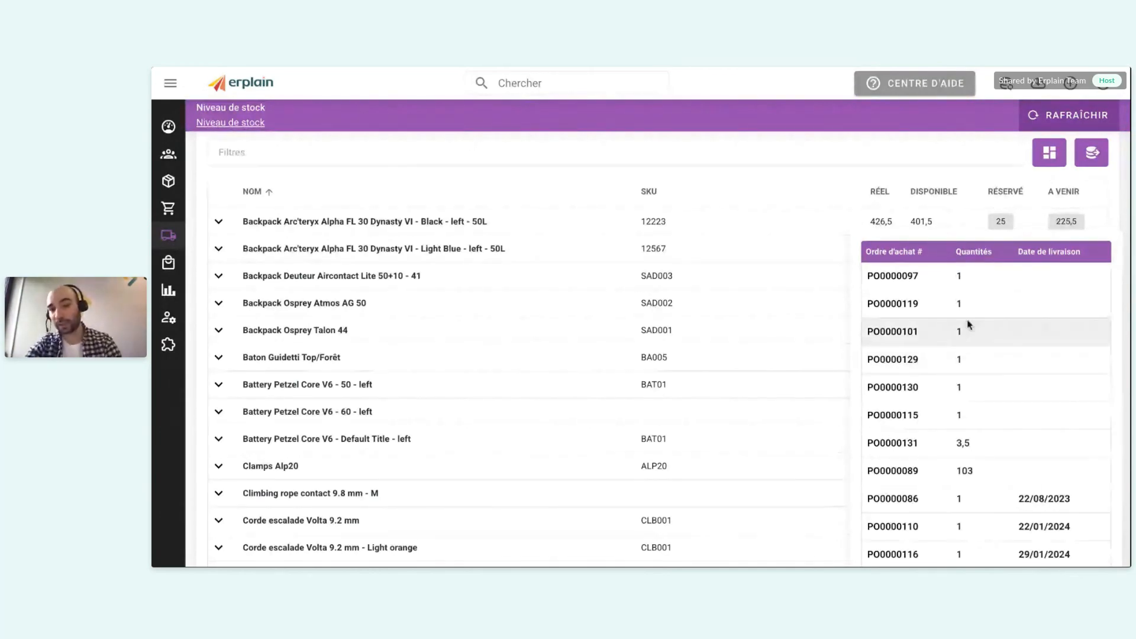
pyautogui.scroll(-1, 916, 341)
pyautogui.scroll(2, 916, 341)
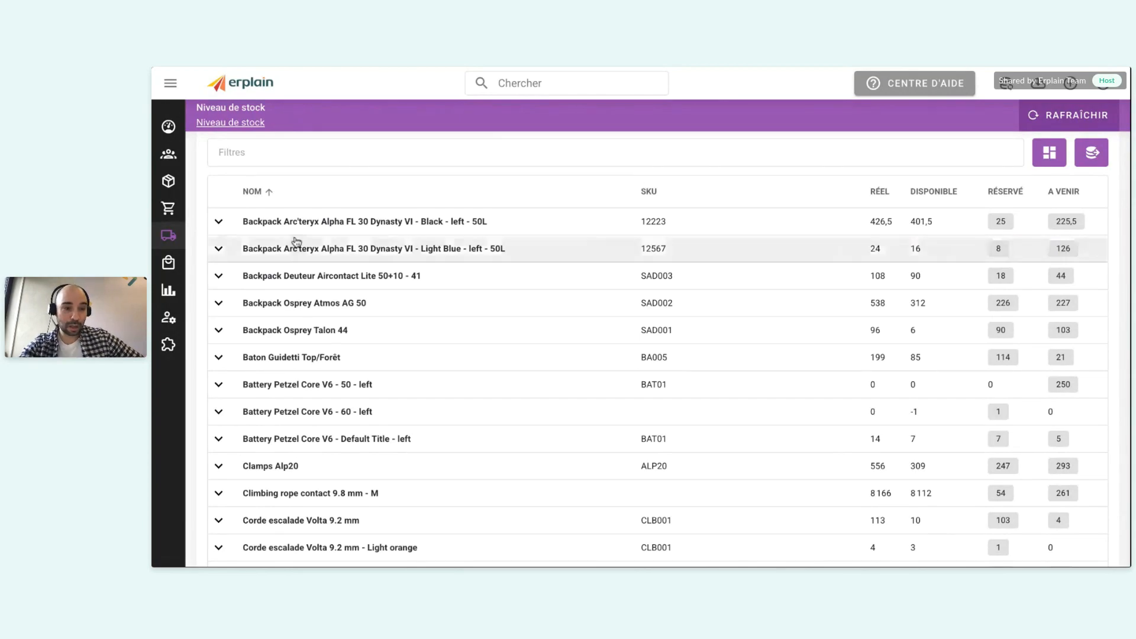
# Expand the black Arc'teryx backpack's stock breakdown by storage location and examine the quantities at each site.
pyautogui.click(218, 222)
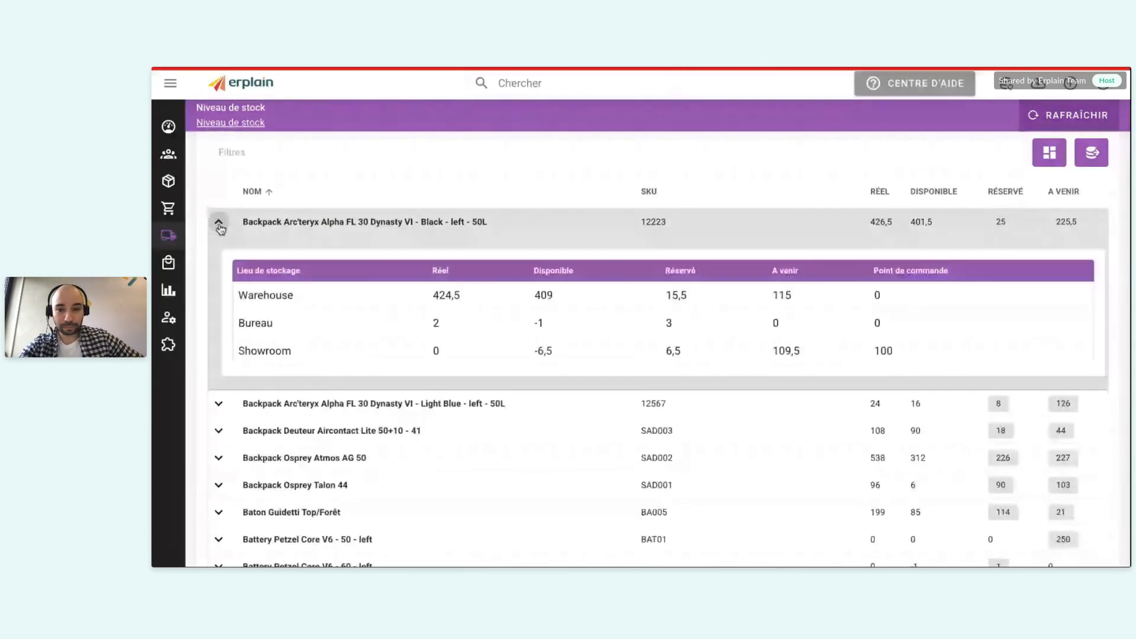
pyautogui.scroll(-1, 448, 370)
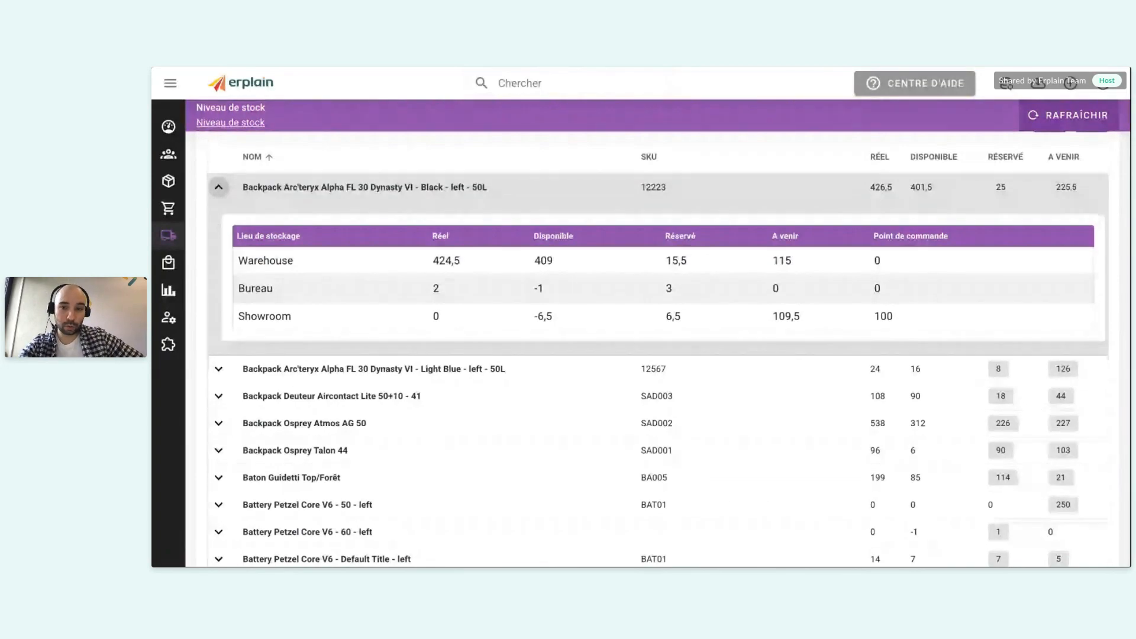
pyautogui.scroll(1, 600, 193)
# Filter the stock levels to the storage location Directlog using the Contient condition.
pyautogui.click(604, 184)
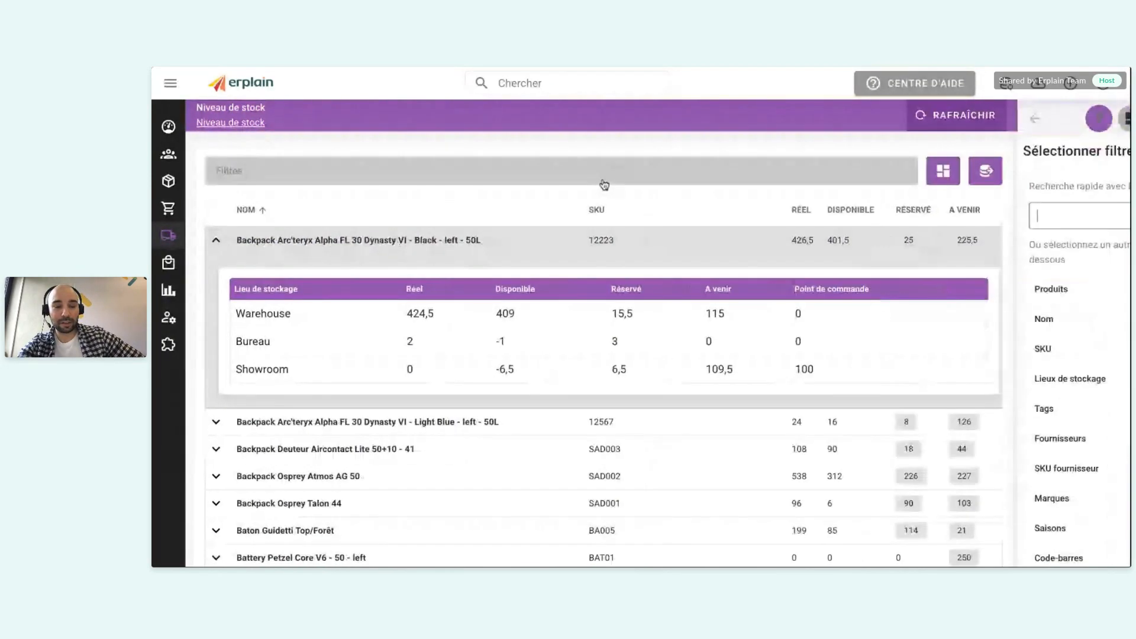
pyautogui.click(986, 381)
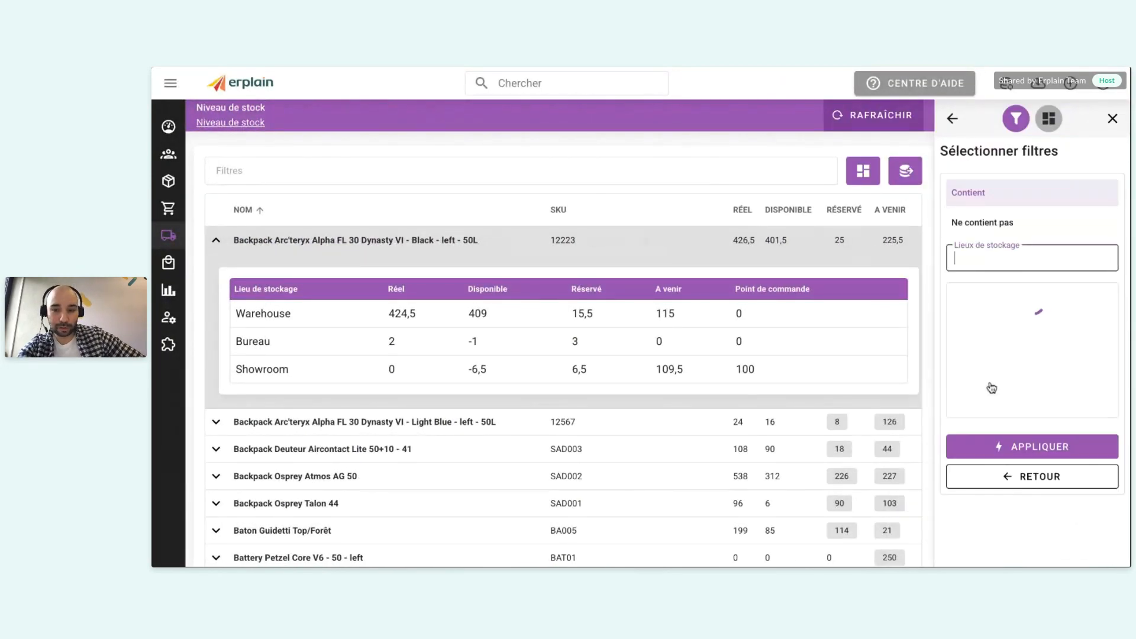
pyautogui.click(1008, 336)
pyautogui.click(998, 449)
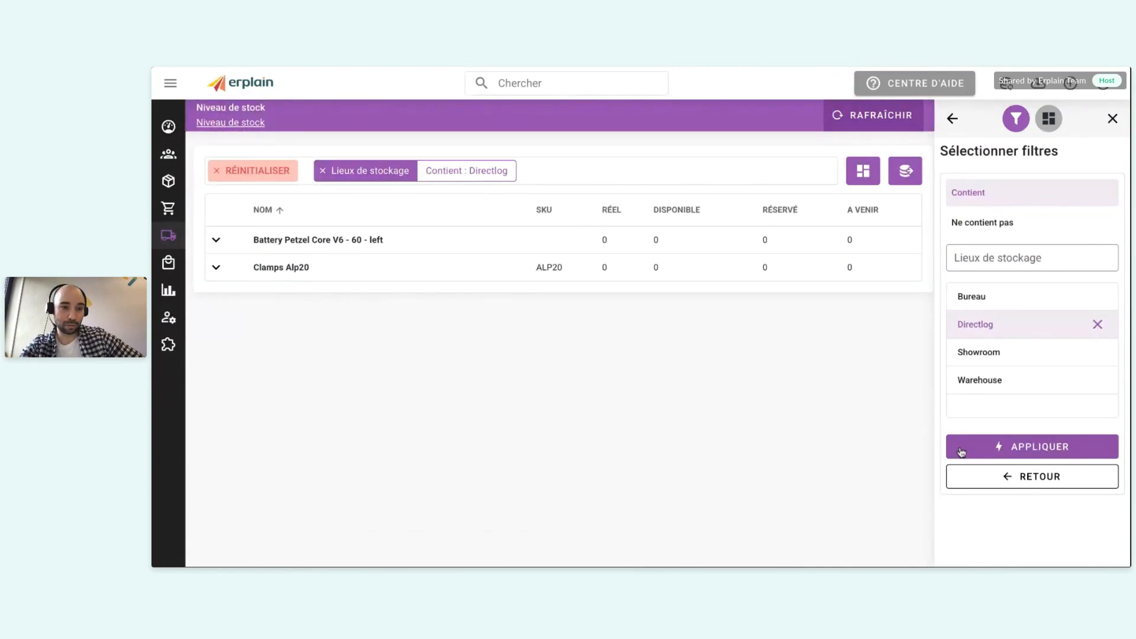
# Open the storage locations (Lieux de stockage) page in the settings to view the configured warehouses.
pyautogui.moveTo(213, 400)
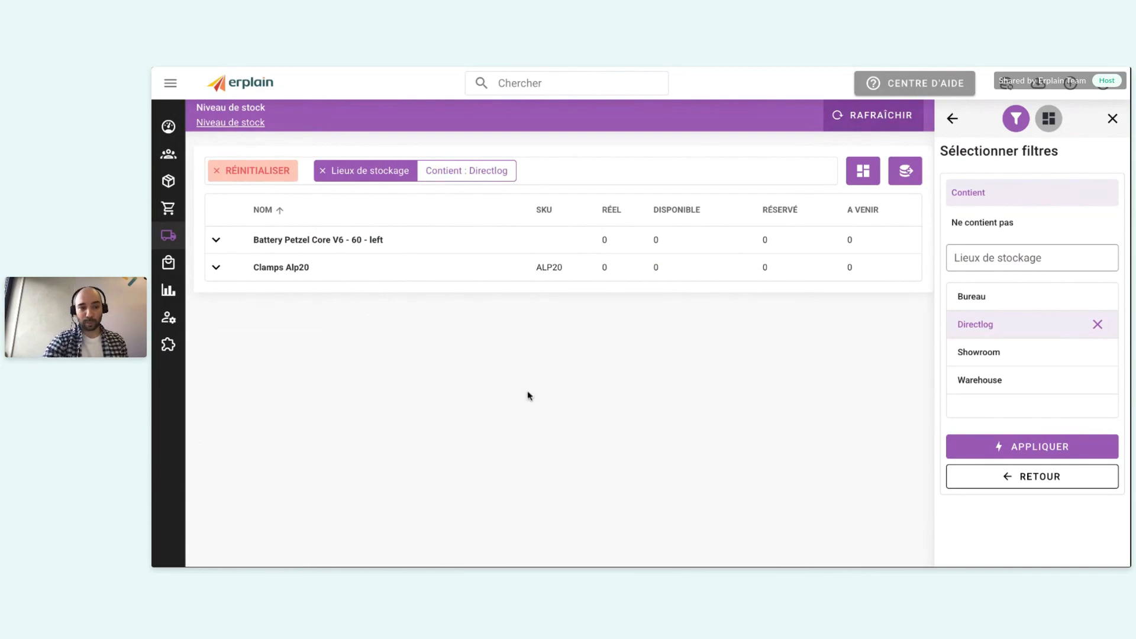
pyautogui.moveTo(152, 311)
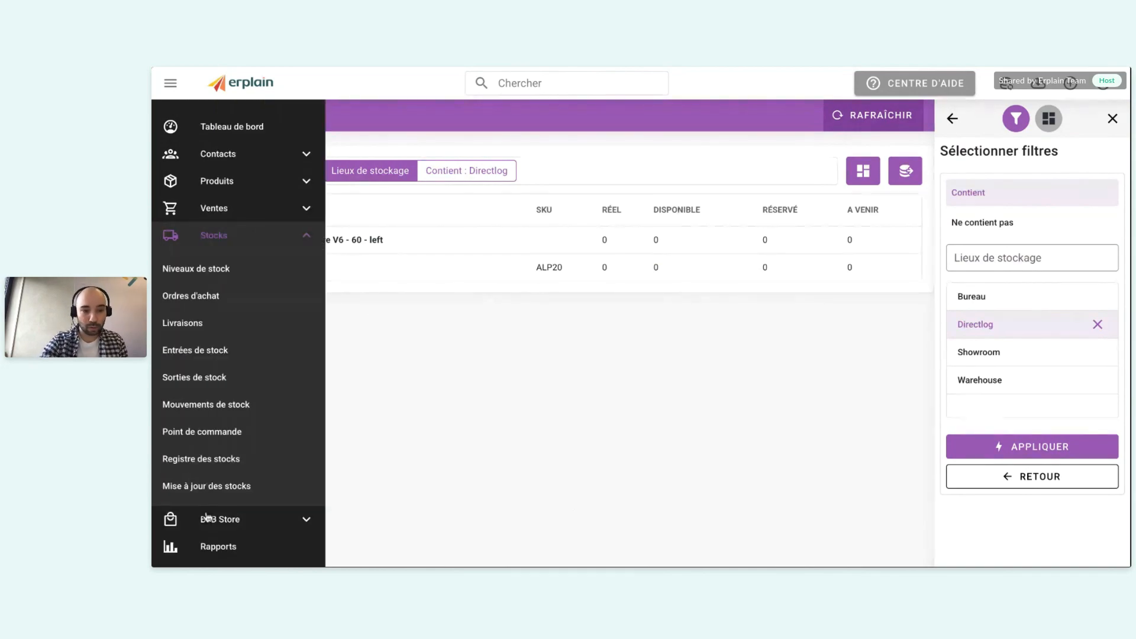
pyautogui.scroll(-1, 247, 489)
pyautogui.click(220, 526)
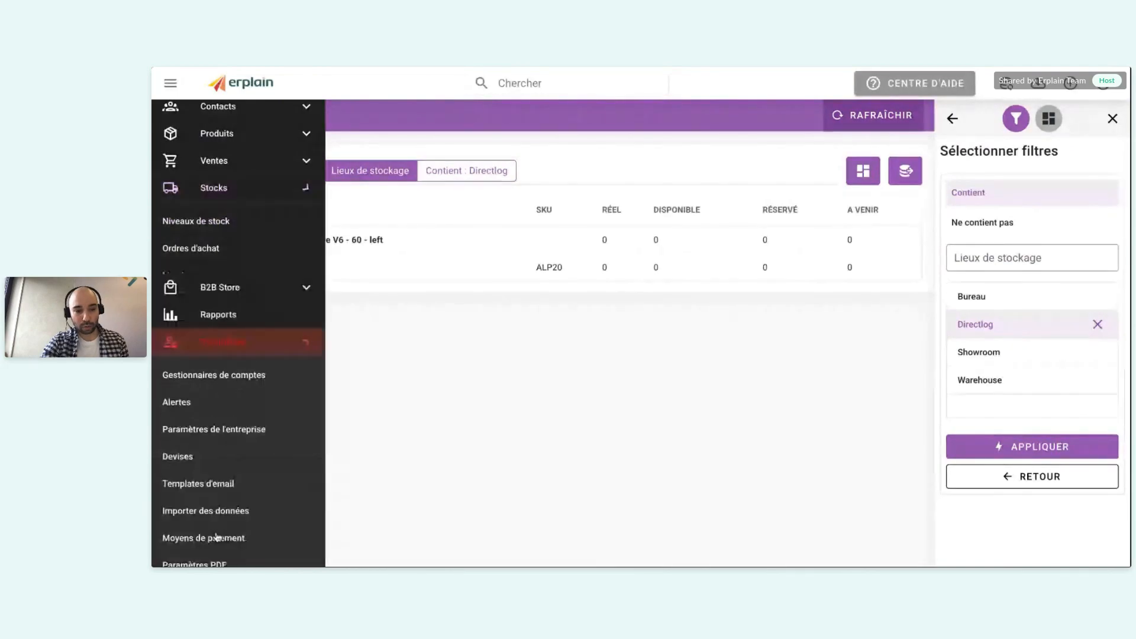
pyautogui.scroll(-2, 216, 437)
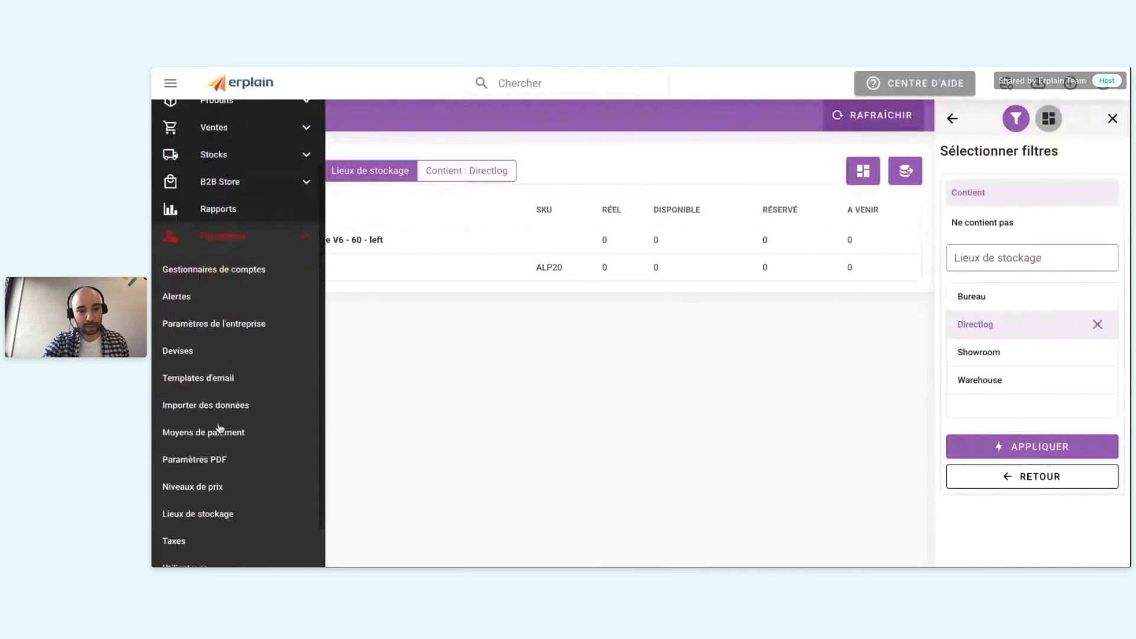
pyautogui.click(202, 507)
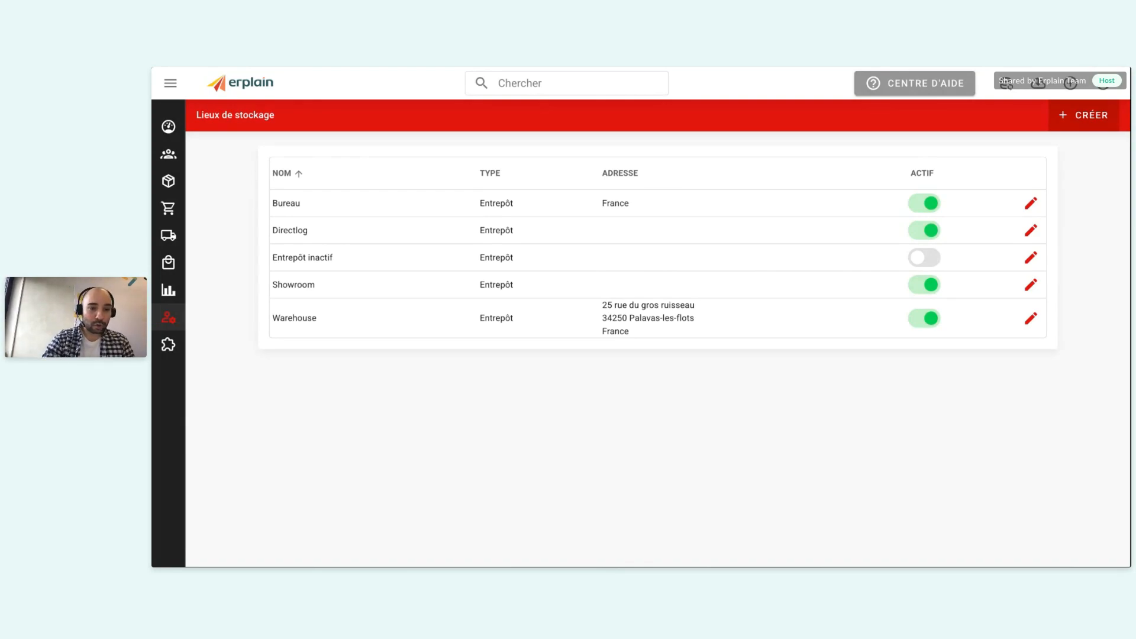
# Open the purchase orders list, start a new purchase order and select Attitude Sport as its supplier.
pyautogui.click(168, 236)
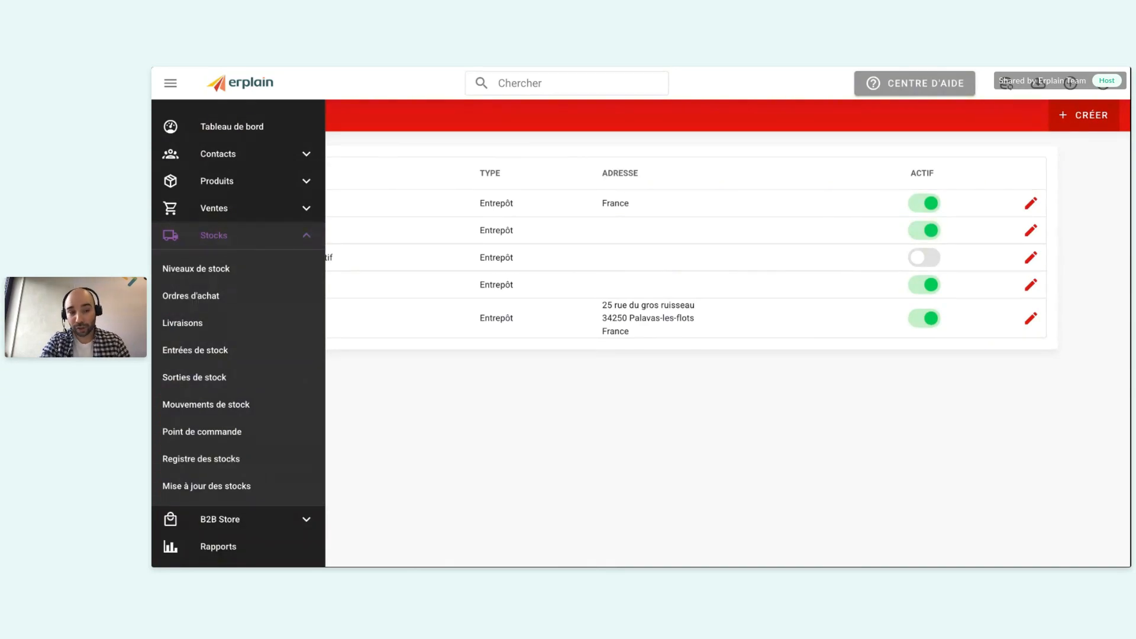
pyautogui.click(229, 290)
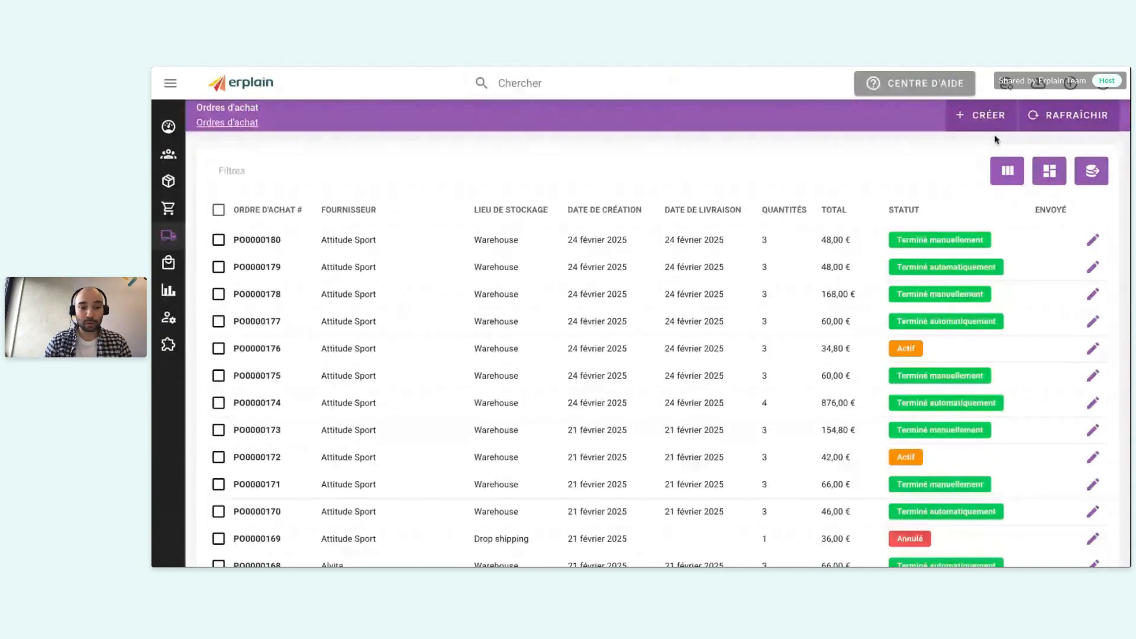
pyautogui.click(1074, 86)
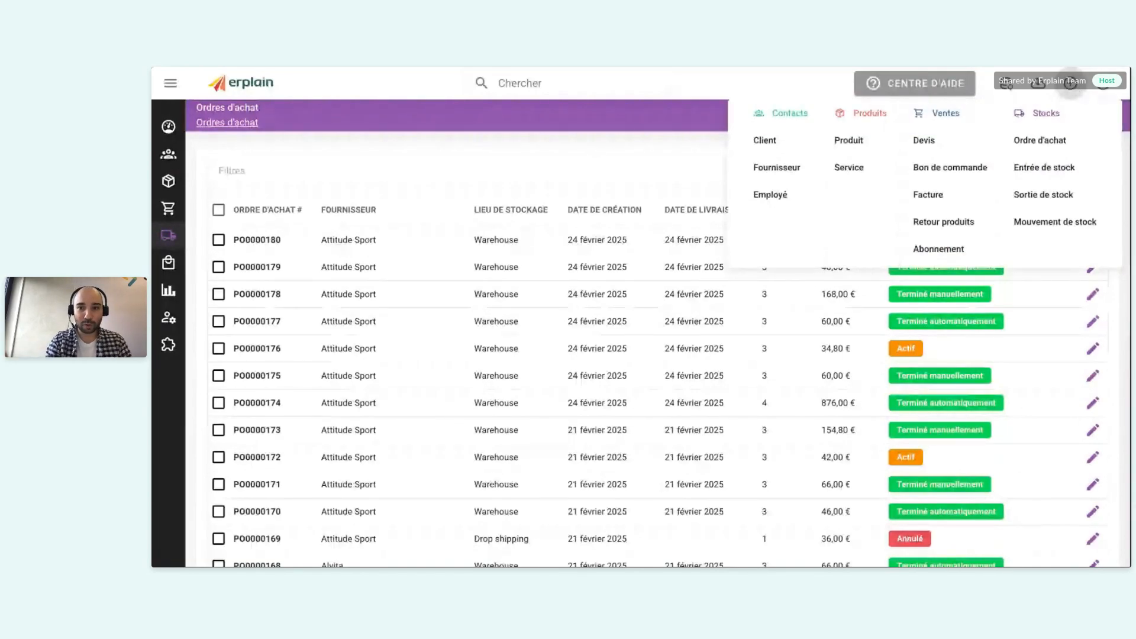
pyautogui.click(1032, 142)
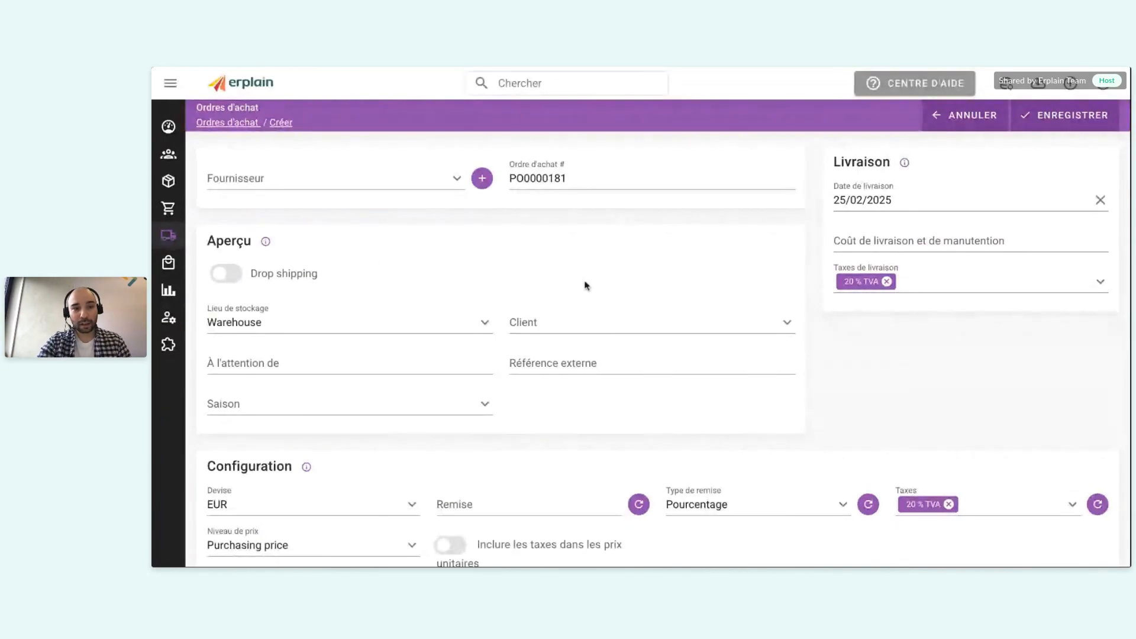
pyautogui.click(302, 176)
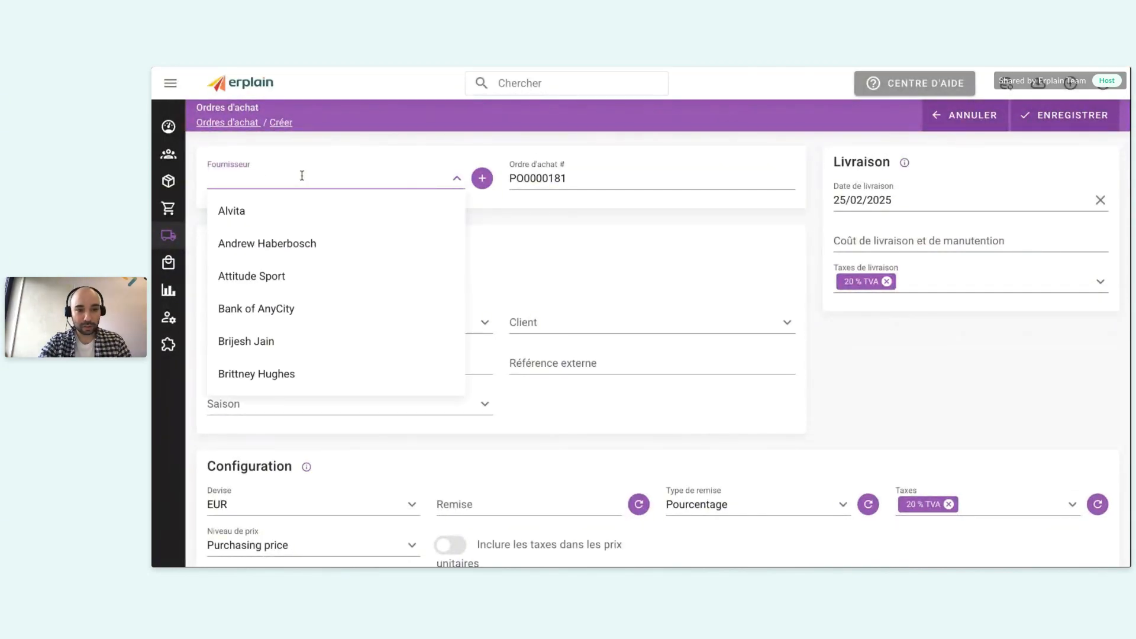
pyautogui.click(253, 278)
# Review the new purchase order's supplier, overview and configuration fields down to the product lines.
pyautogui.scroll(-3, 570, 362)
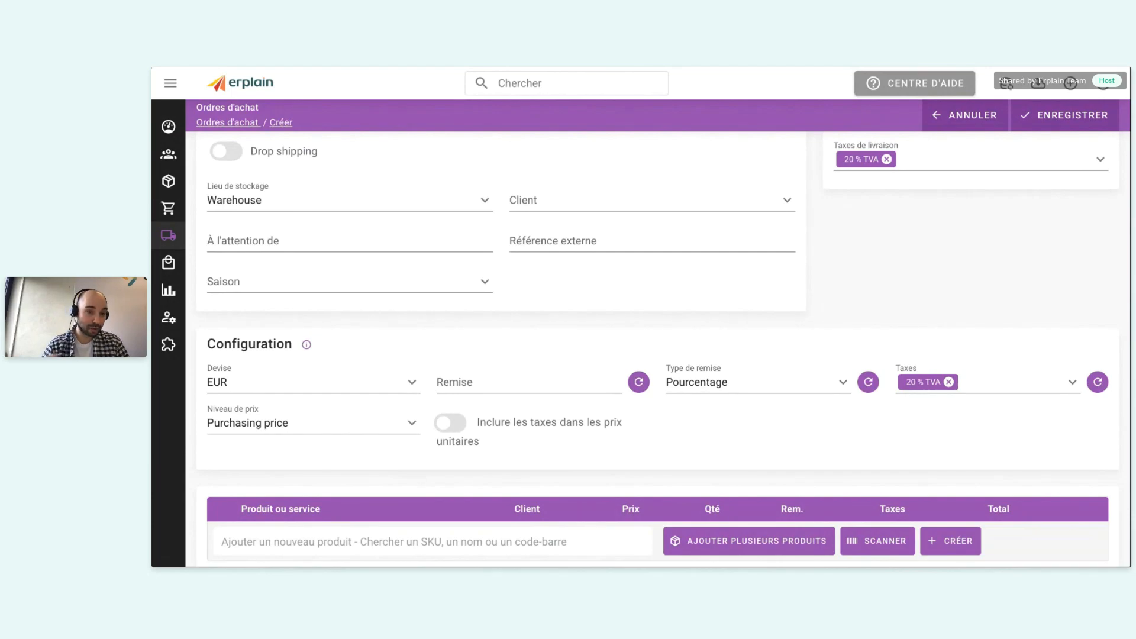
pyautogui.scroll(2, 241, 142)
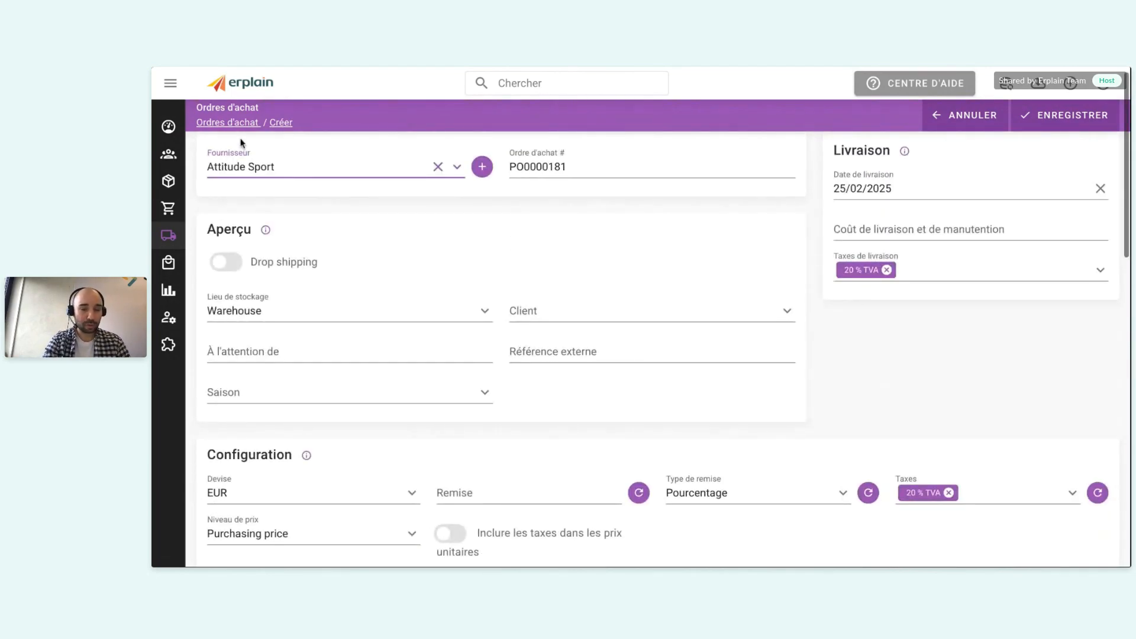
pyautogui.scroll(-1, 524, 375)
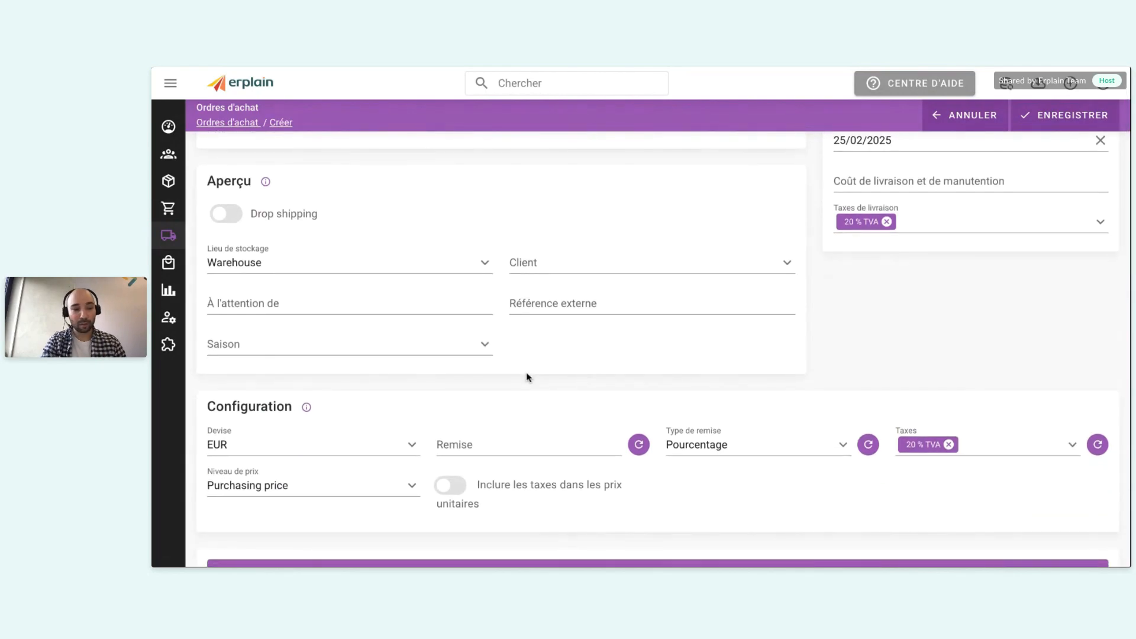
pyautogui.scroll(-1, 526, 376)
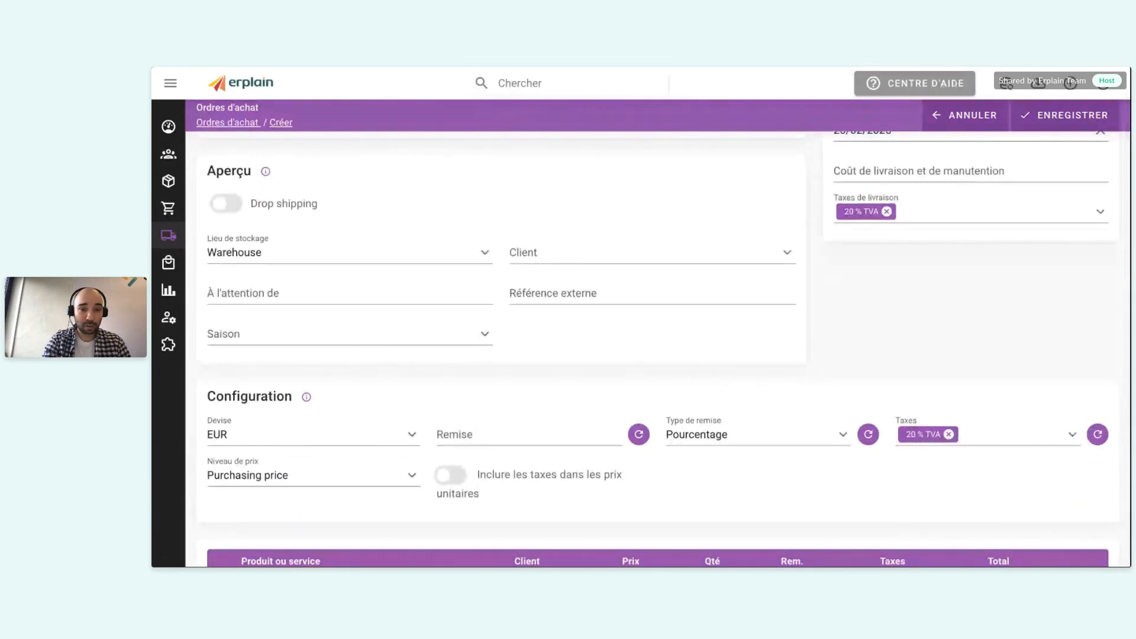
pyautogui.scroll(-1, 664, 340)
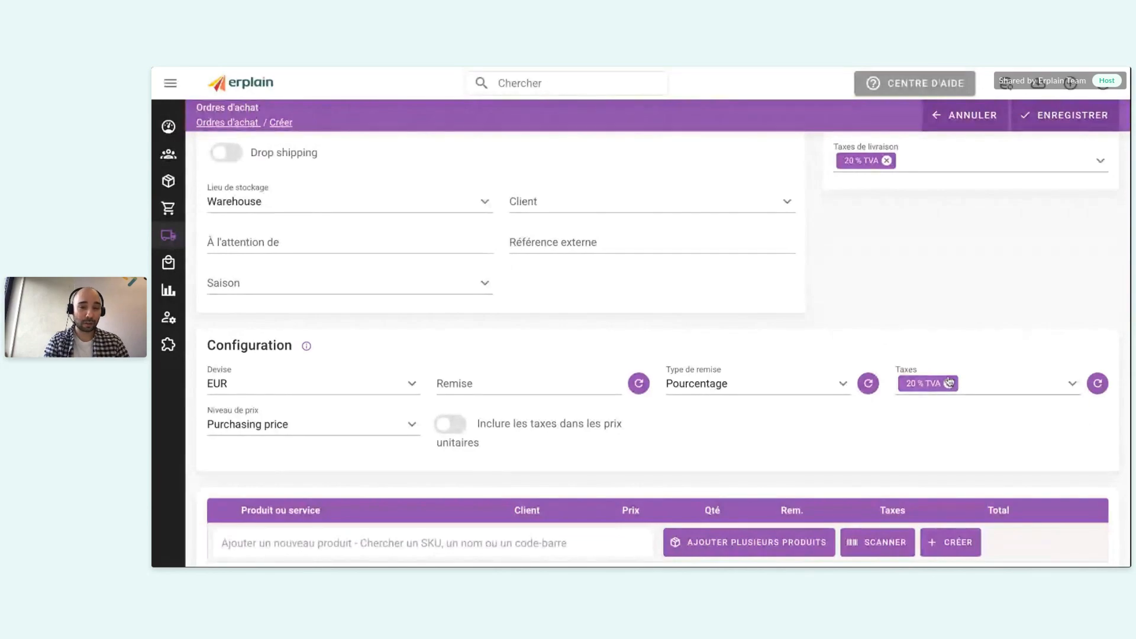
pyautogui.scroll(-1, 924, 396)
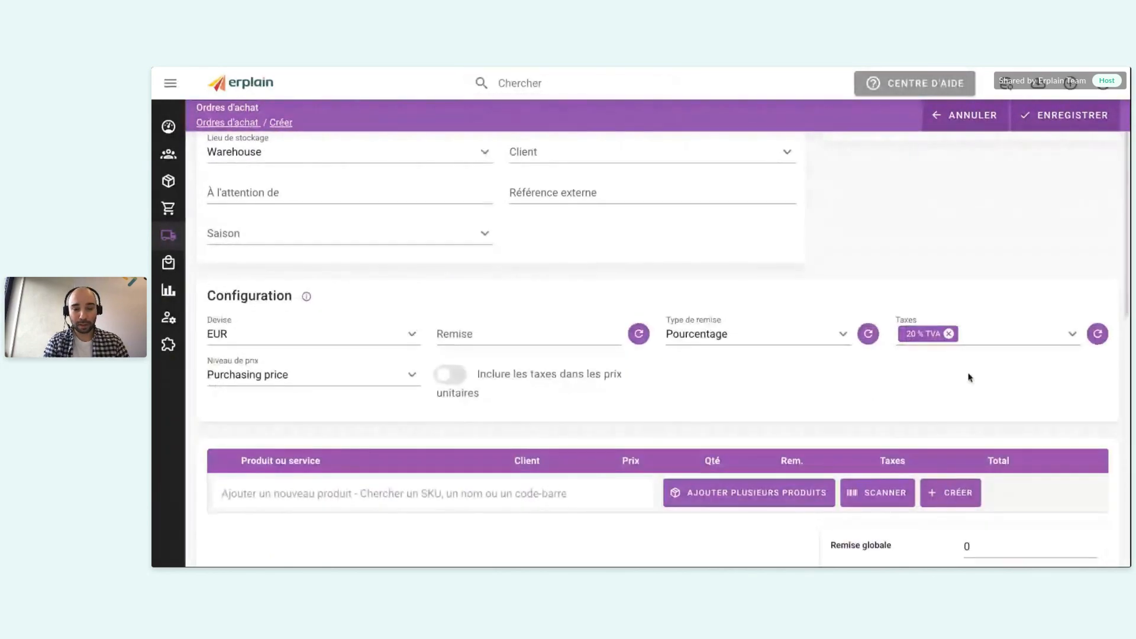
pyautogui.scroll(-2, 923, 396)
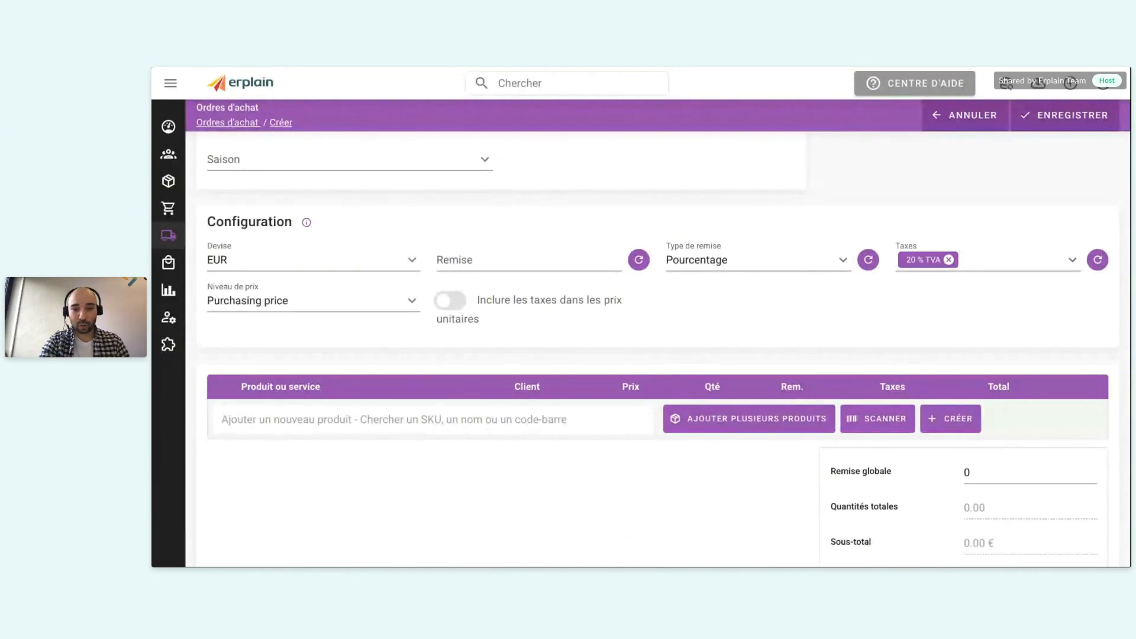
pyautogui.click(723, 430)
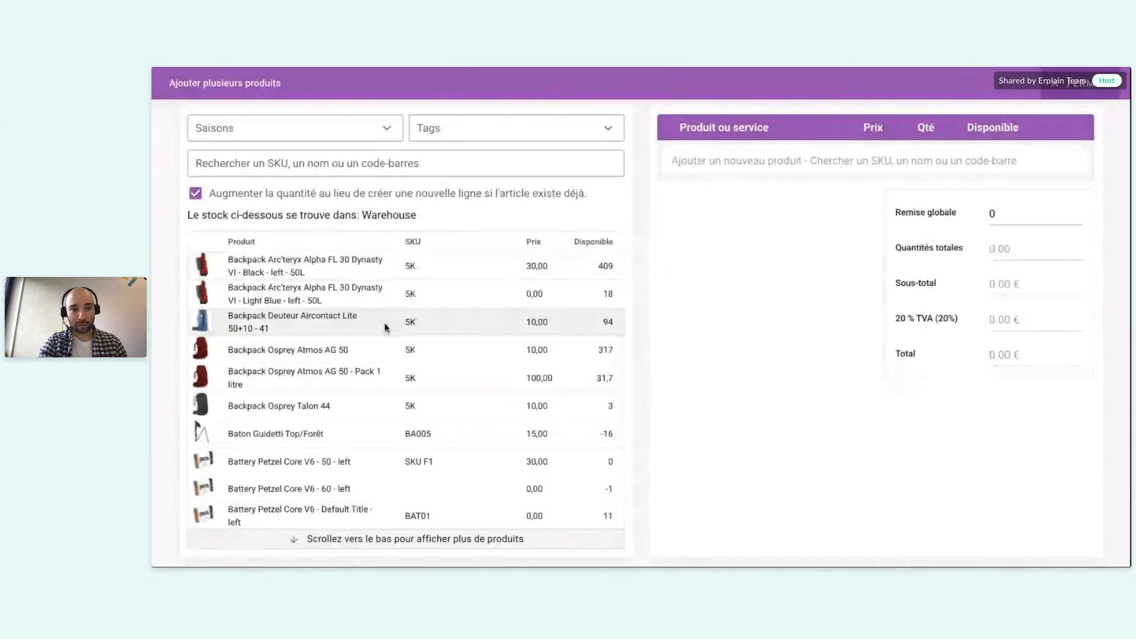
pyautogui.click(475, 123)
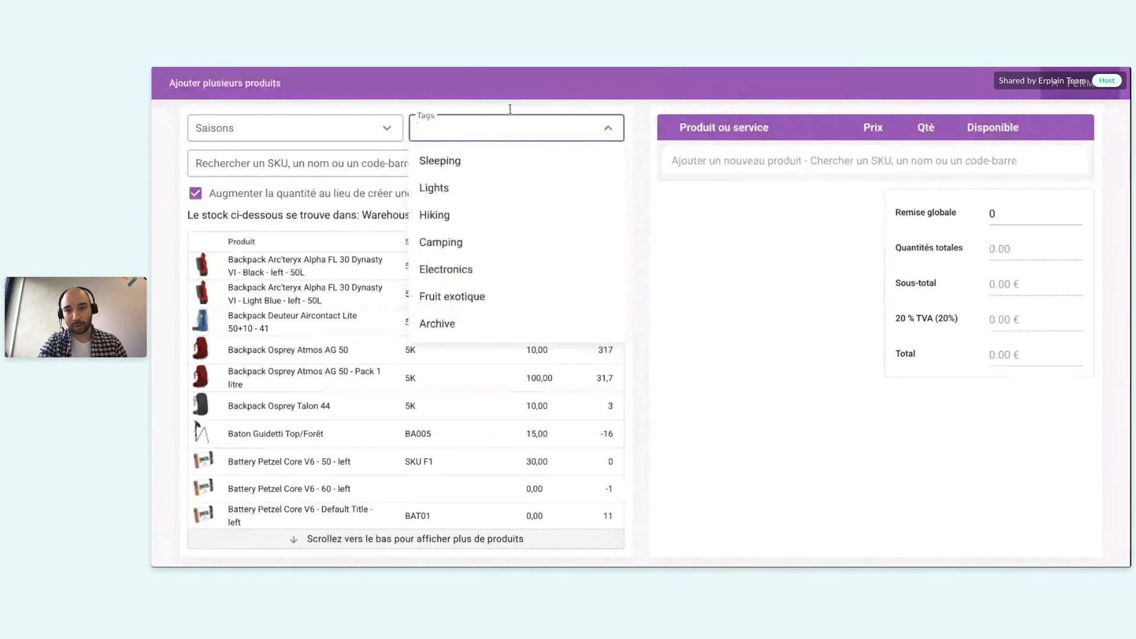
pyautogui.click(1091, 87)
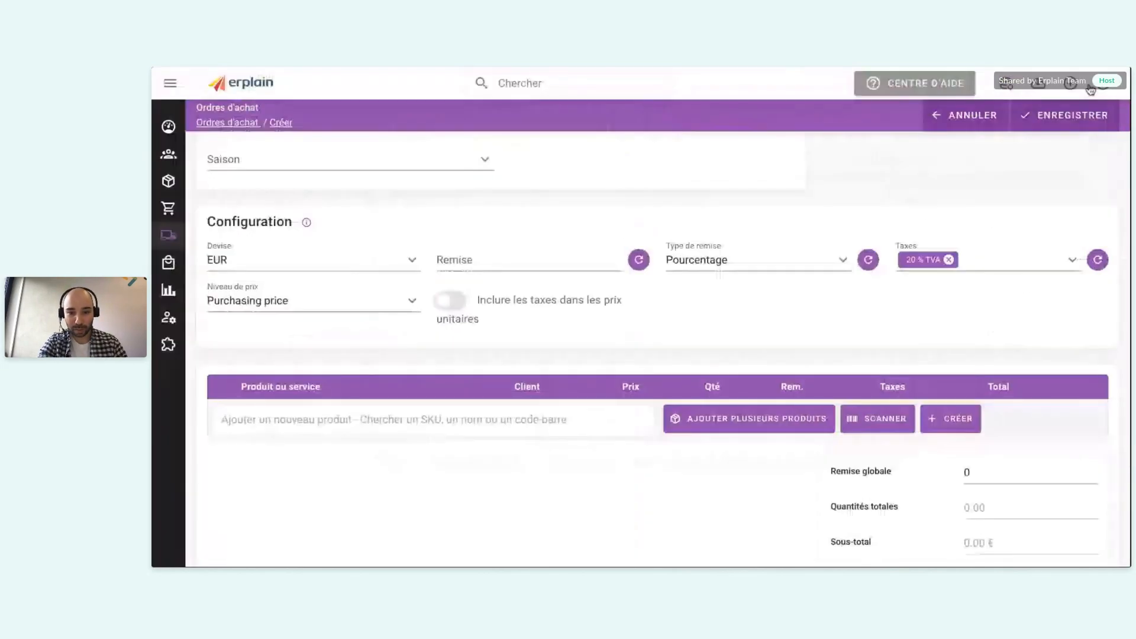
# Add Battery Petzel Core V6 - 50 - left and GPS Garmin Map marine 86I to the order, filtering products by the Electronics tag.
pyautogui.click(750, 430)
pyautogui.click(492, 131)
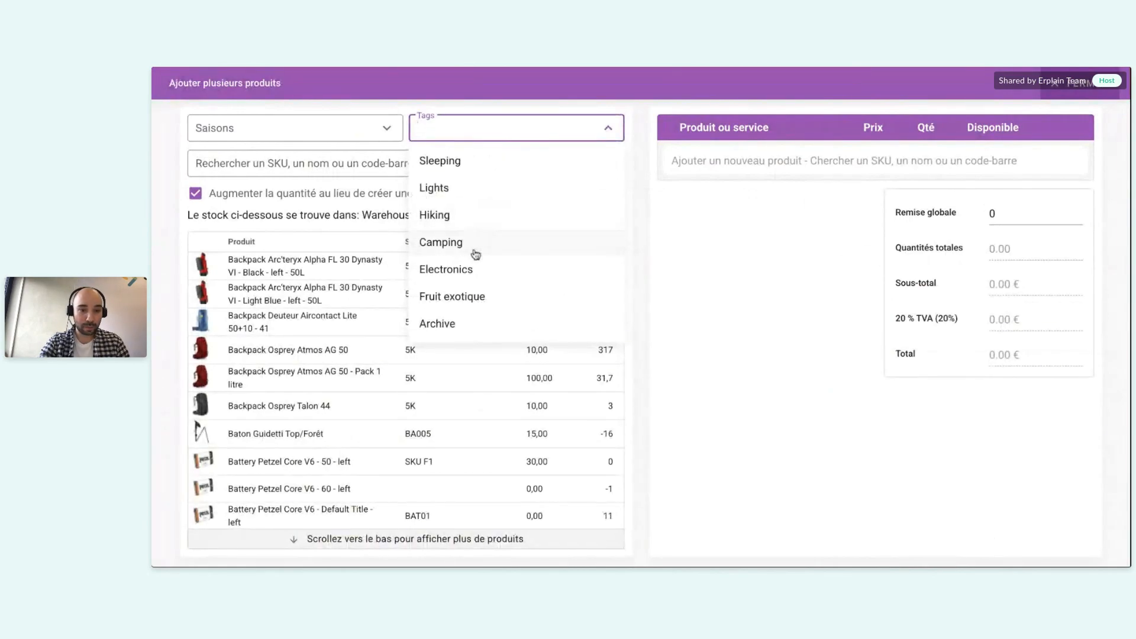
pyautogui.click(464, 279)
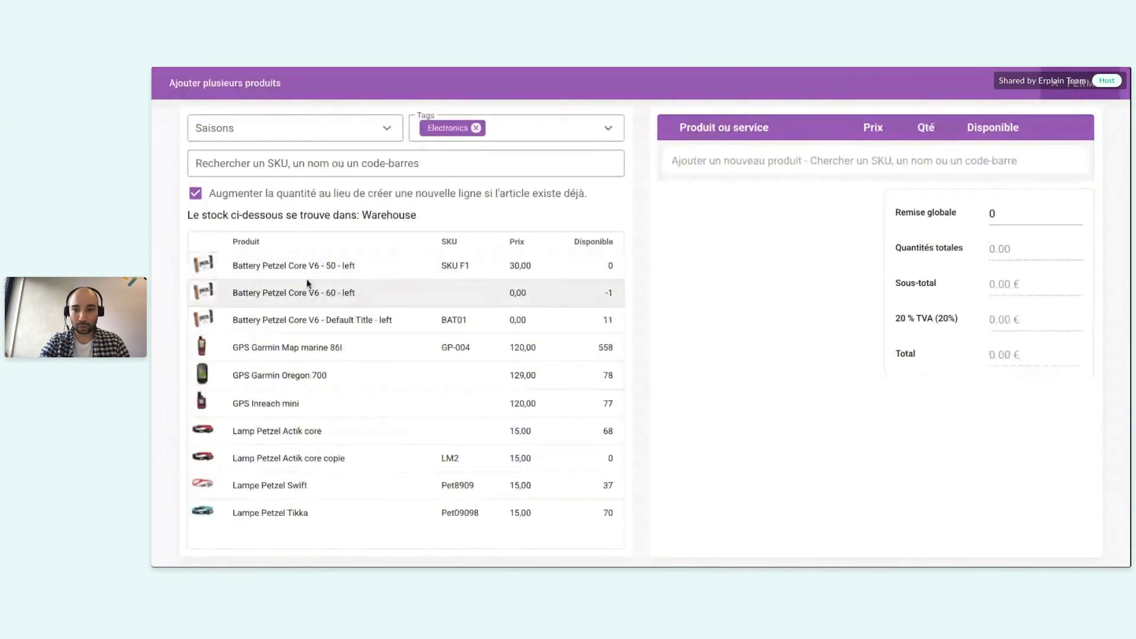
pyautogui.click(297, 276)
pyautogui.click(313, 347)
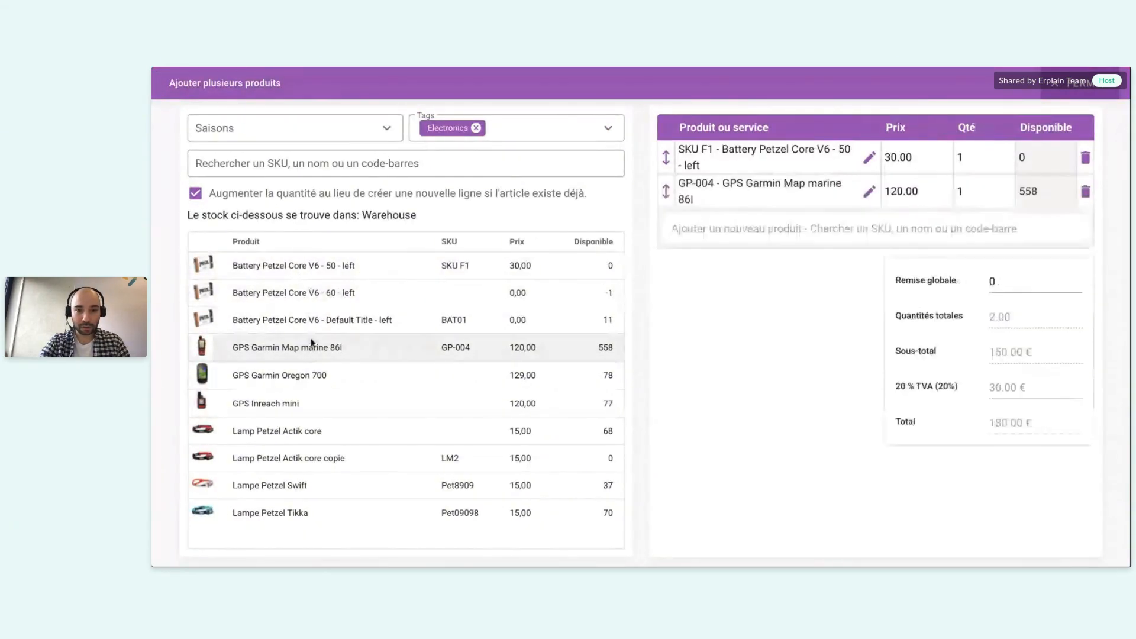
# Replace the tag filter with Hiking and add Backpack Arc'teryx Alpha FL 30 Dynasty VI - Black - left - 50L to the order.
pyautogui.click(476, 128)
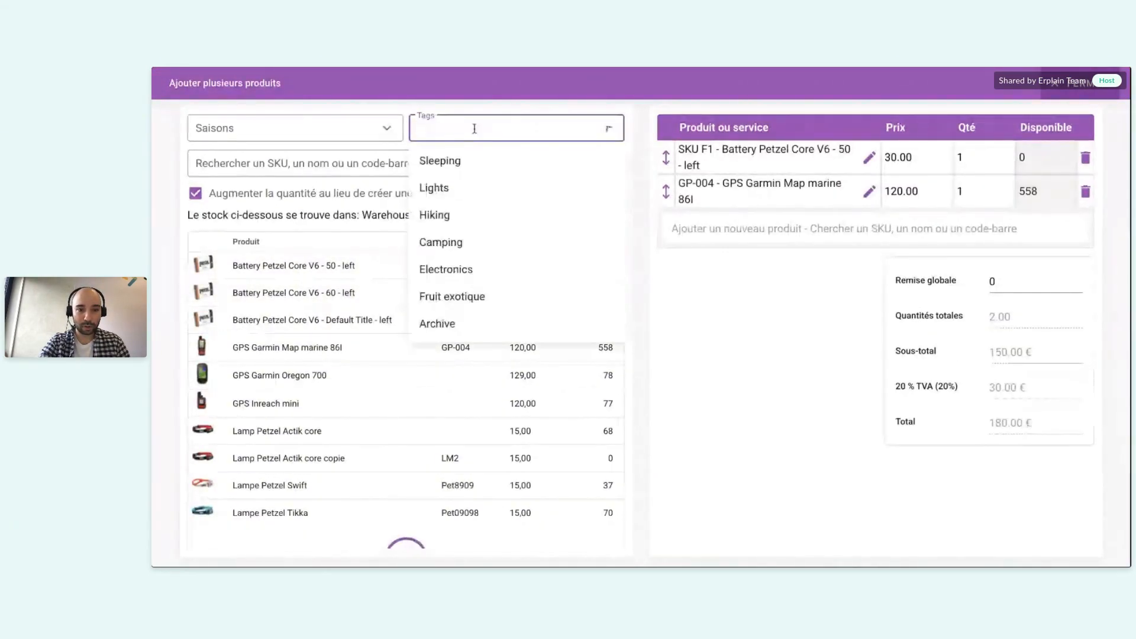
pyautogui.click(453, 212)
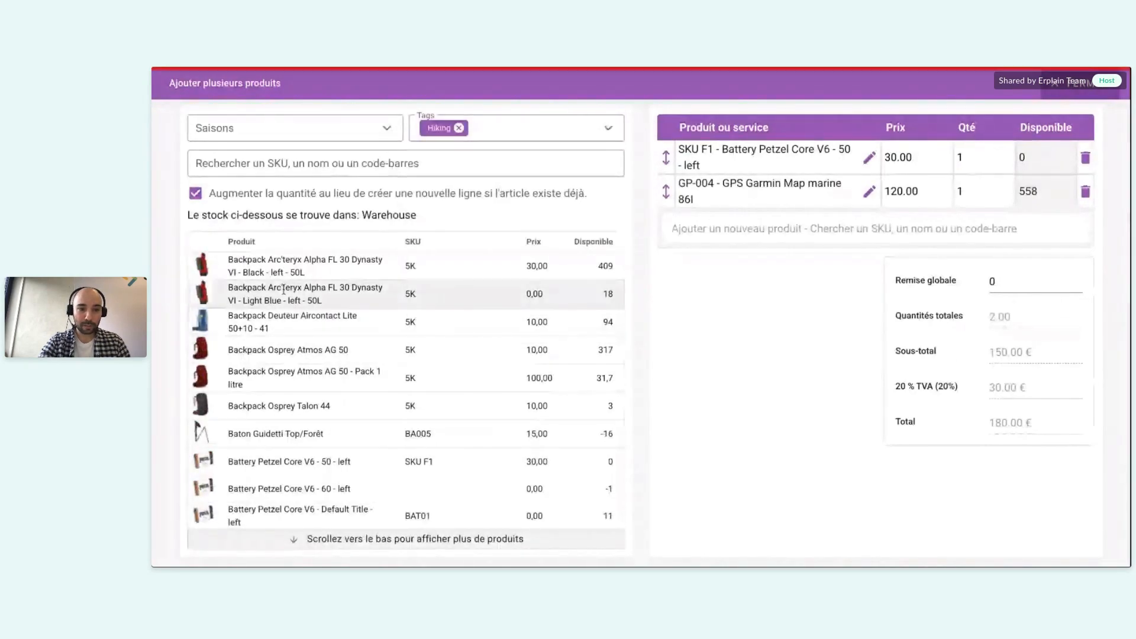
pyautogui.click(255, 269)
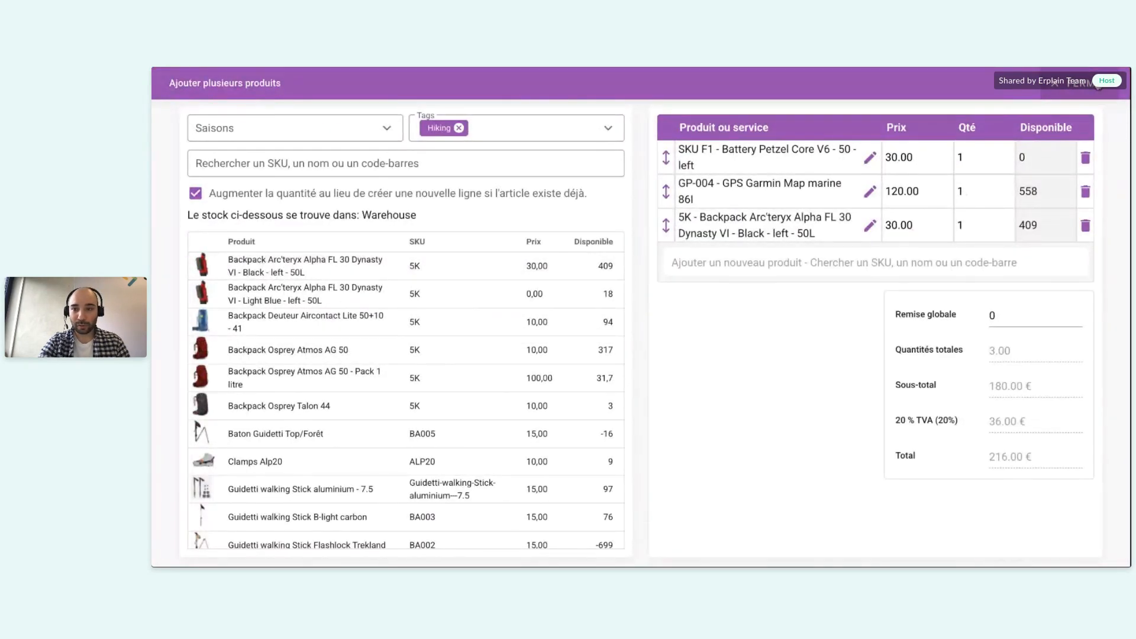
# Finish adding products, save the Attitude Sport purchase order and look over its details.
pyautogui.click(1080, 83)
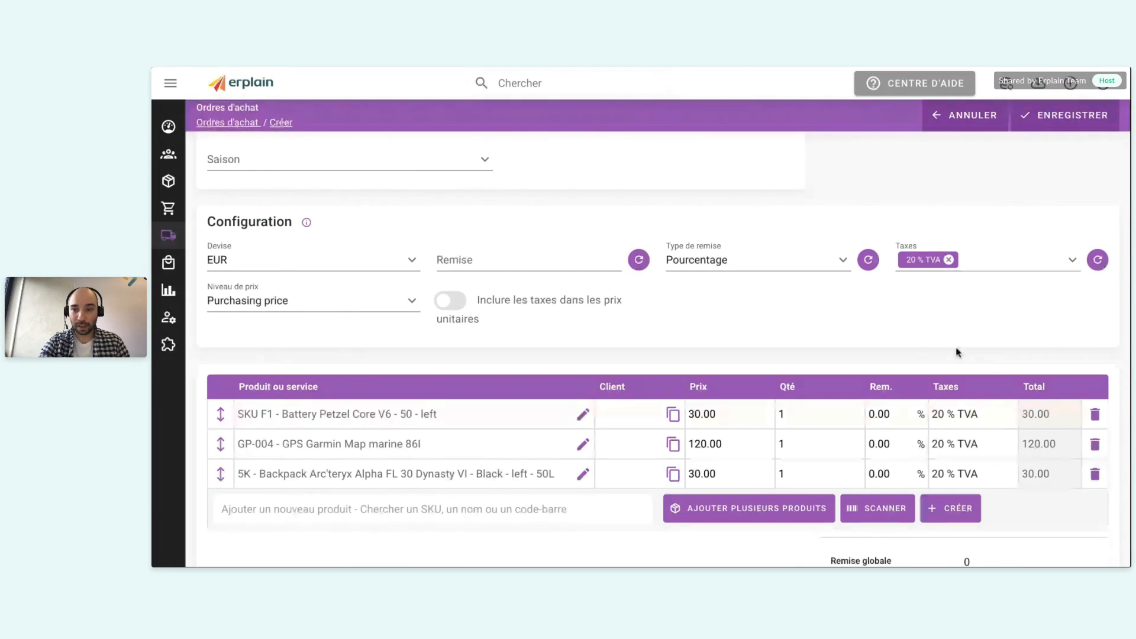
pyautogui.click(1052, 120)
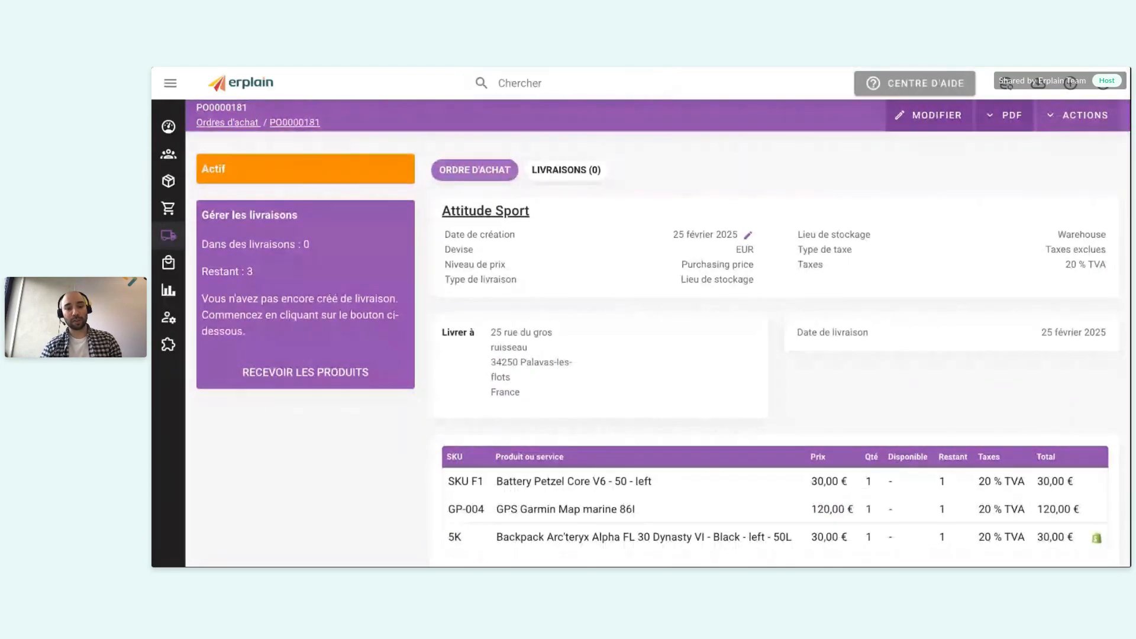
pyautogui.scroll(-1, 927, 419)
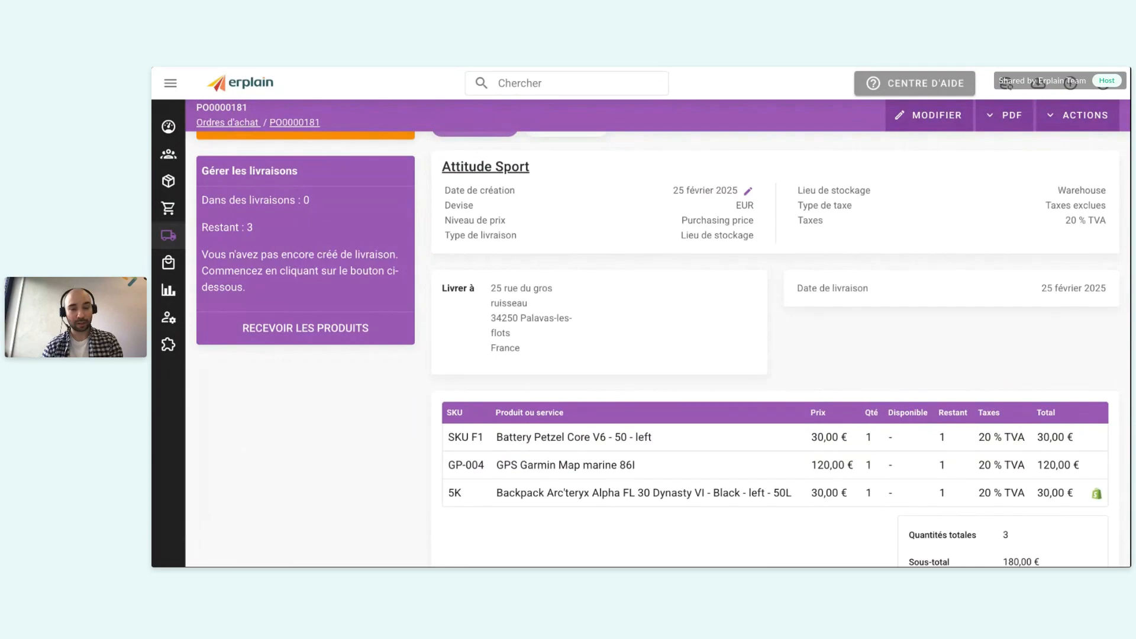
pyautogui.scroll(1, 657, 349)
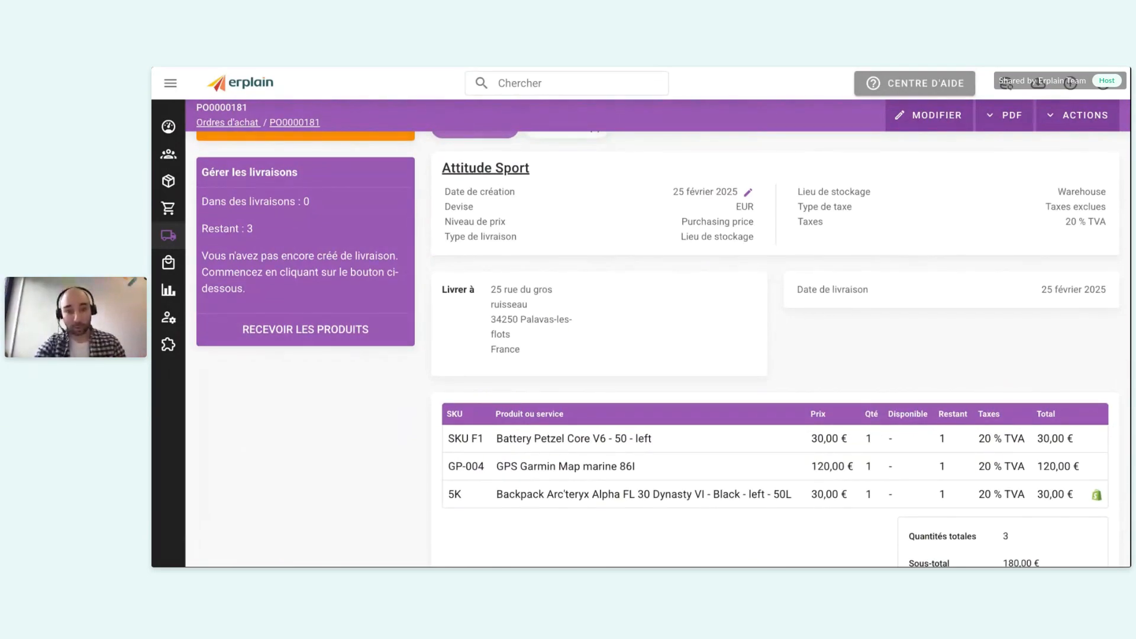
pyautogui.scroll(1, 658, 349)
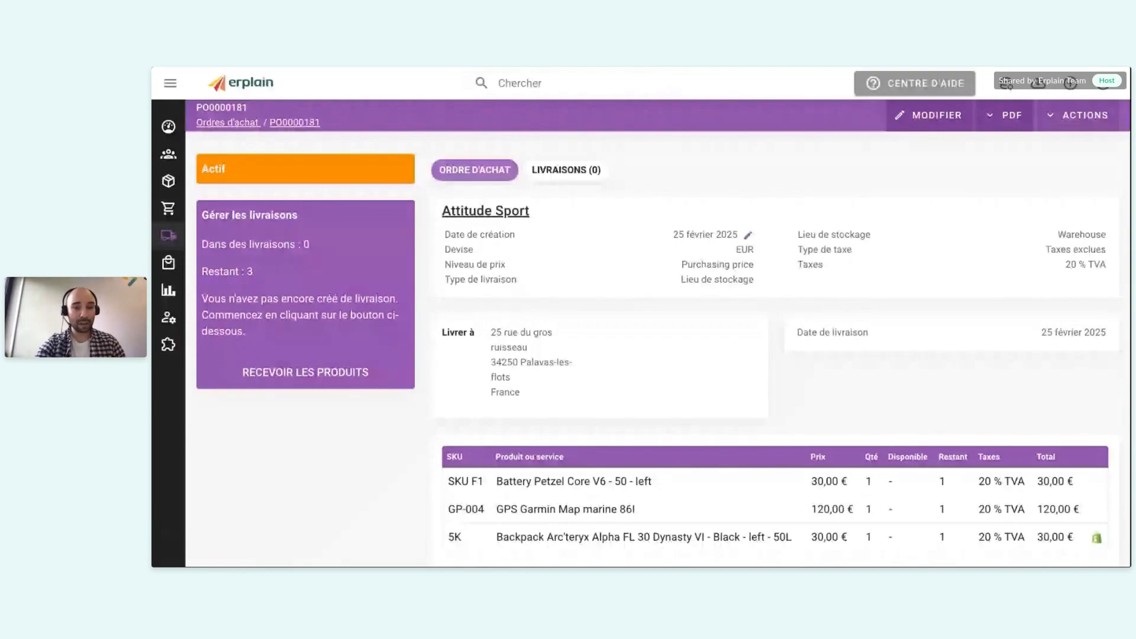
# Review the purchase order's e-mail draft based on the Commande 1 template, and close it without sending.
pyautogui.click(1078, 115)
pyautogui.click(1037, 164)
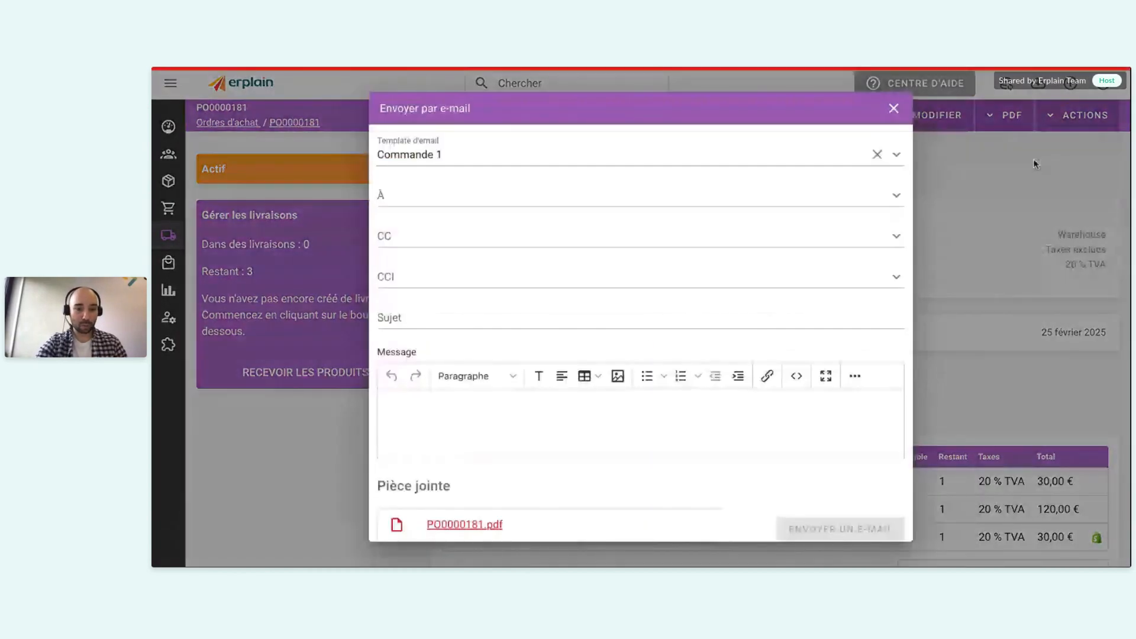
pyautogui.scroll(-2, 525, 489)
pyautogui.click(388, 486)
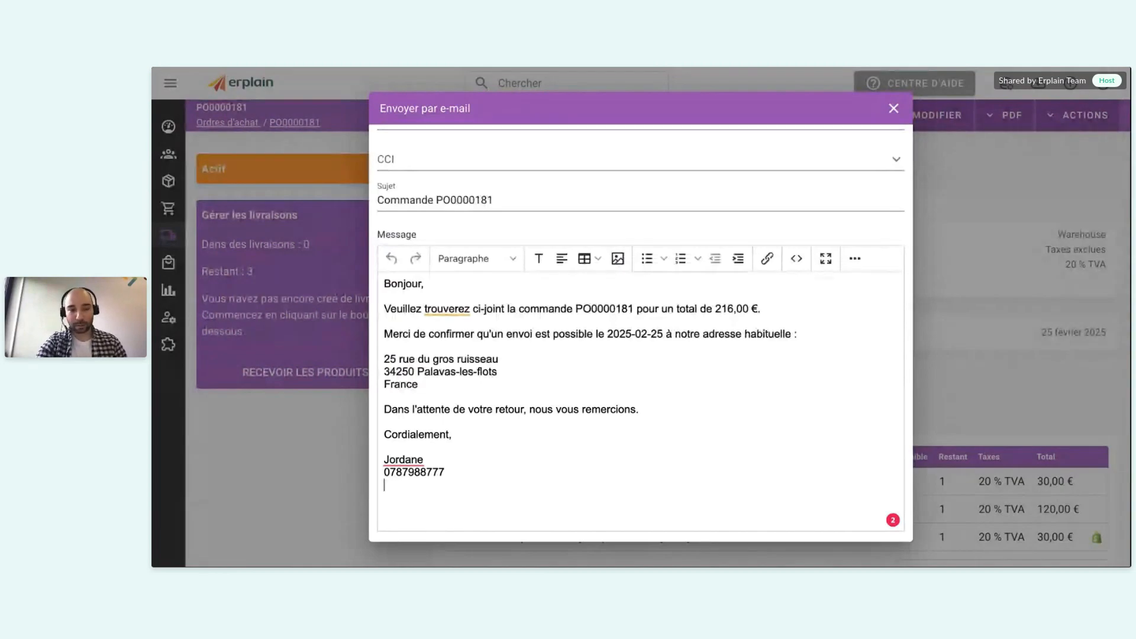
pyautogui.scroll(1, 644, 334)
pyautogui.scroll(1, 640, 335)
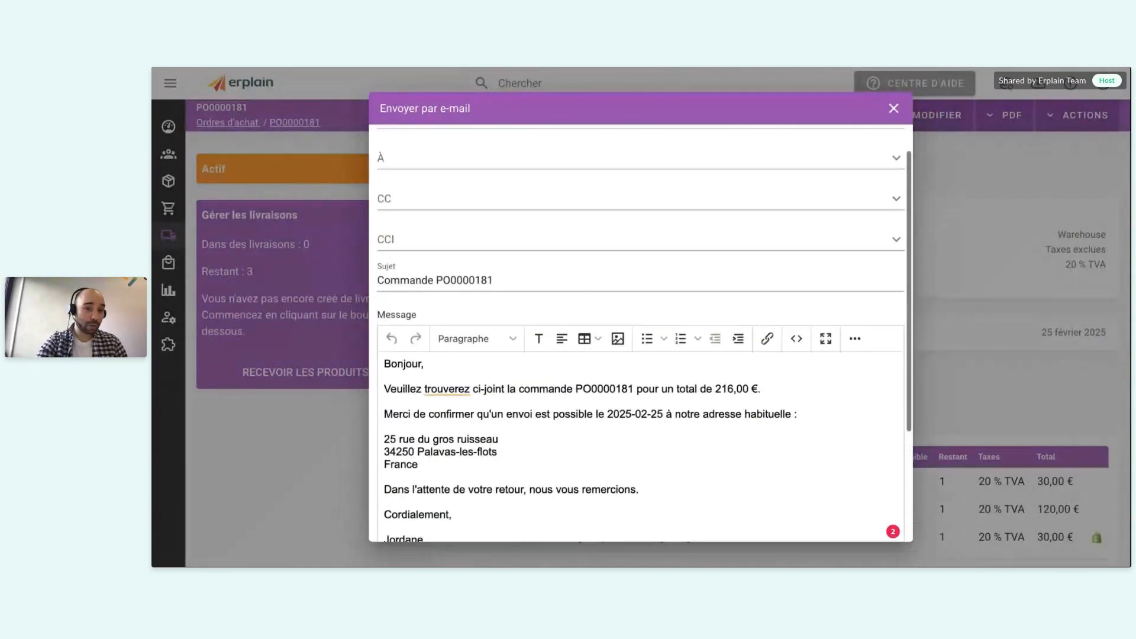
pyautogui.scroll(1, 641, 335)
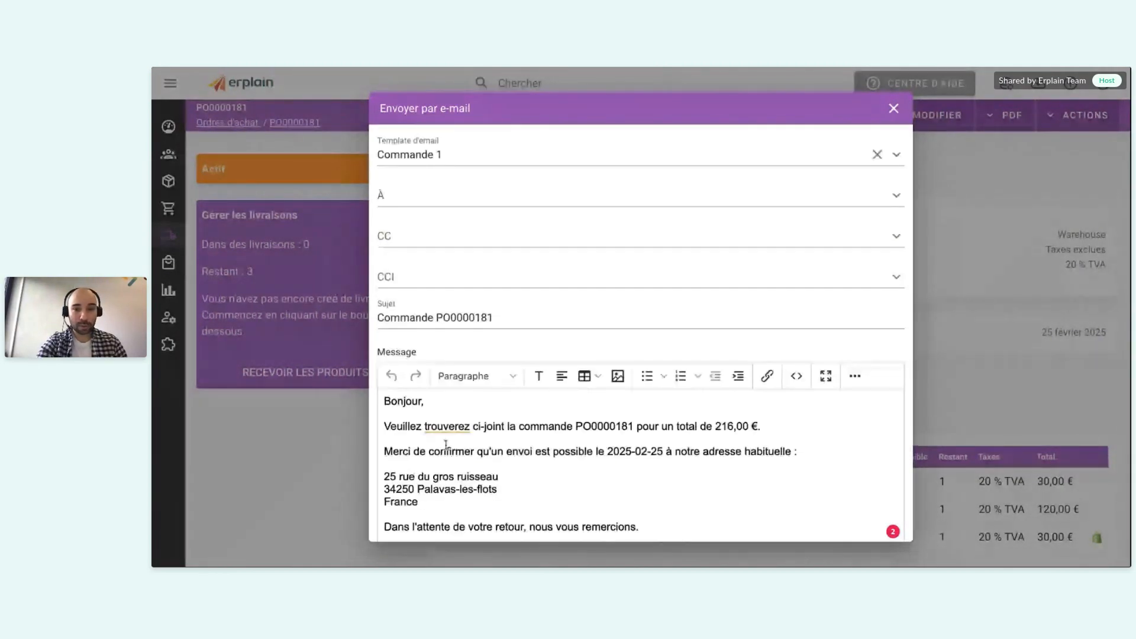
pyautogui.click(893, 108)
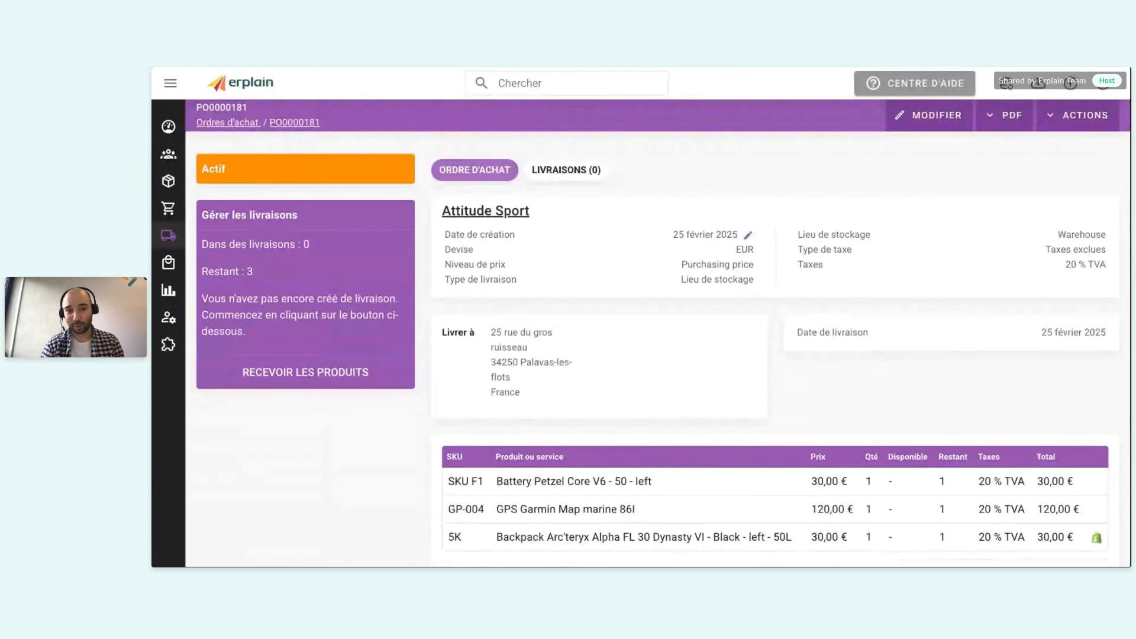
# Start receiving the purchase order's products as a new delivery to Warehouse, keeping all three product lines selected.
pyautogui.scroll(-1, 663, 326)
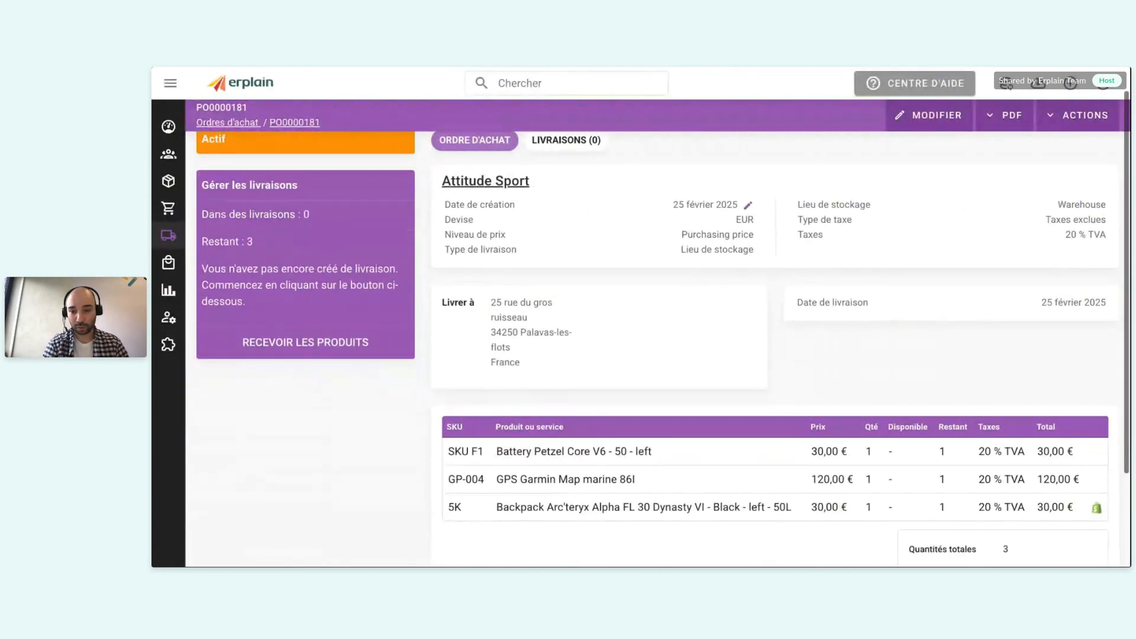
pyautogui.scroll(-4, 662, 325)
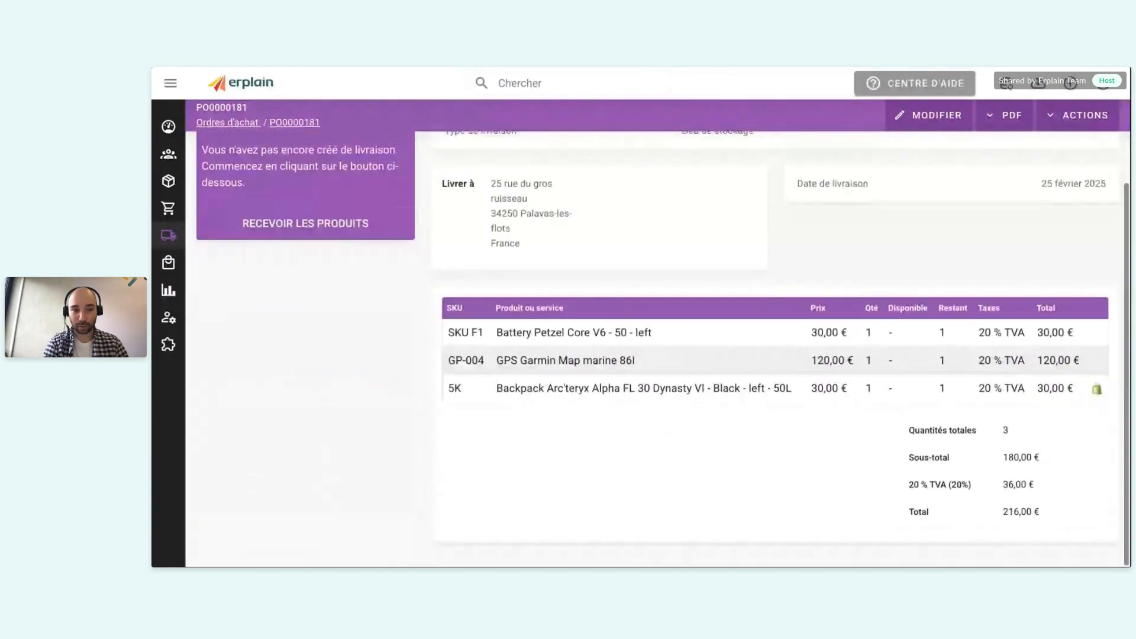
pyautogui.scroll(5, 663, 355)
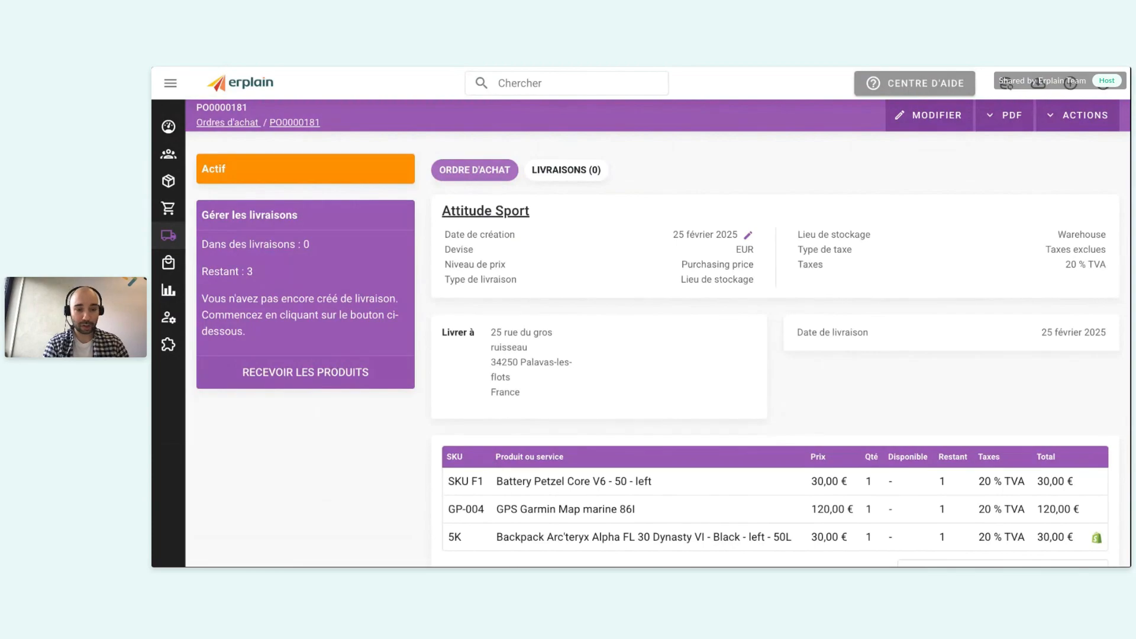
pyautogui.click(305, 371)
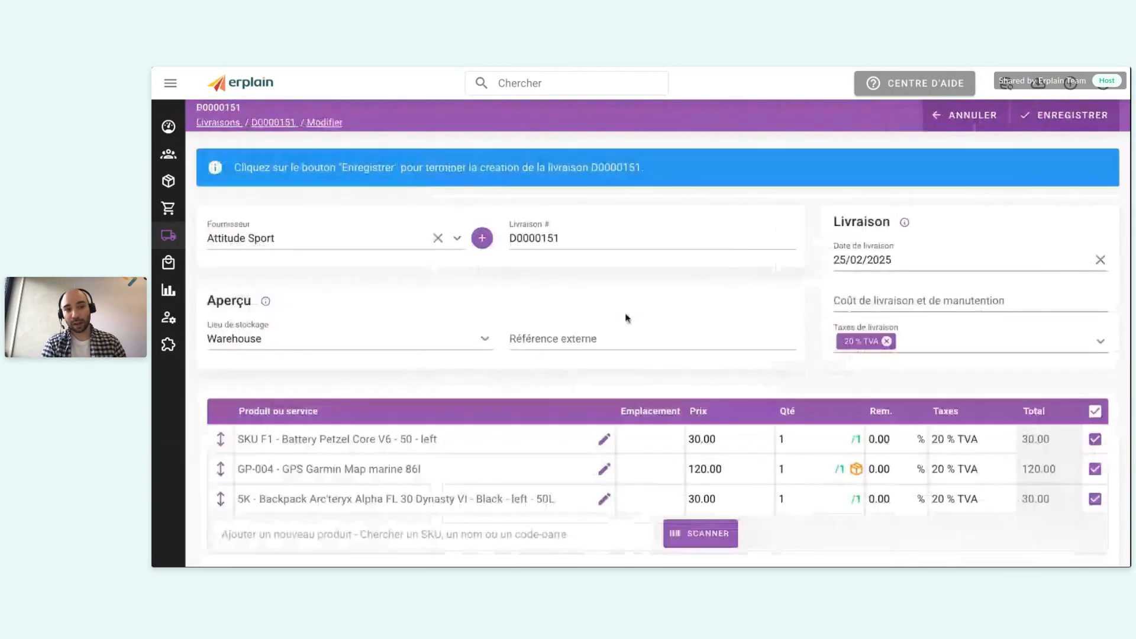
pyautogui.scroll(-1, 699, 272)
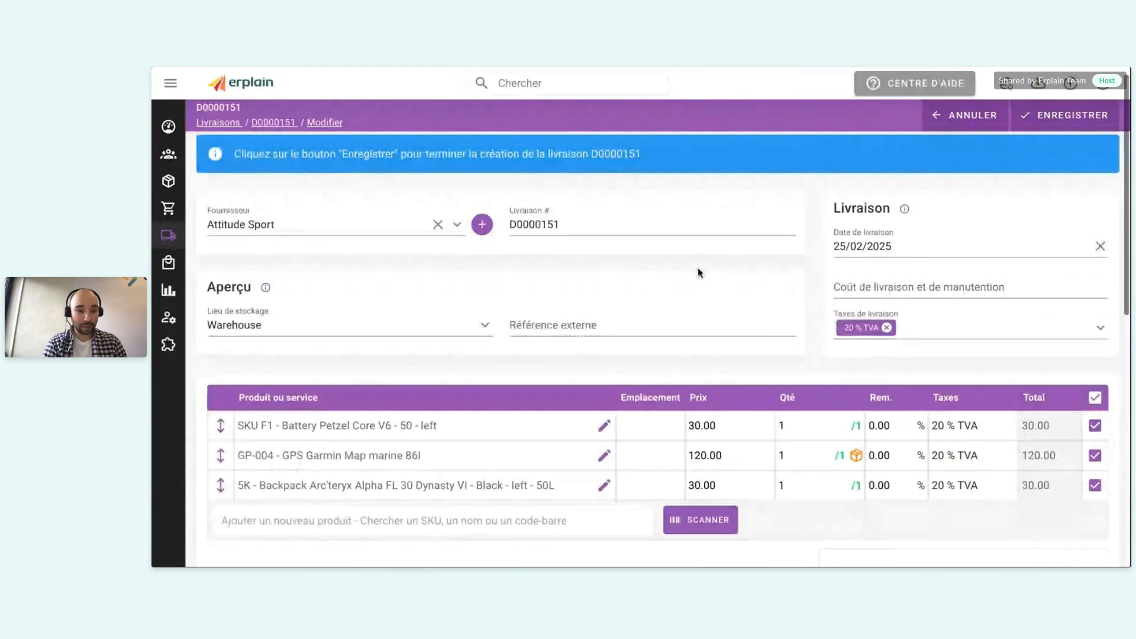
pyautogui.scroll(-1, 704, 276)
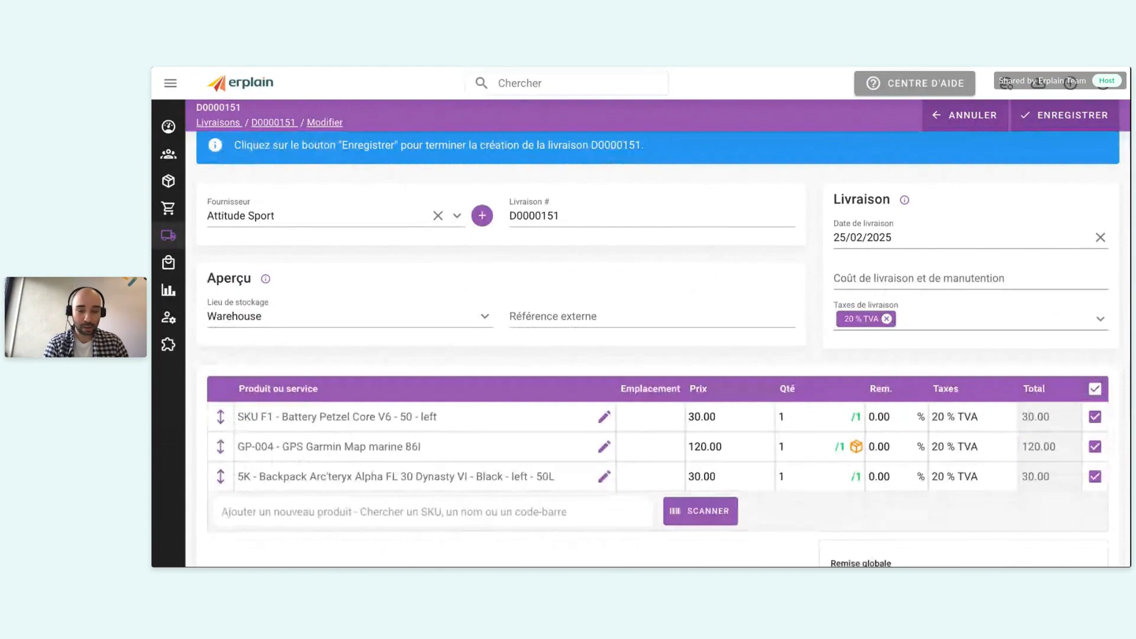
pyautogui.scroll(-2, 876, 453)
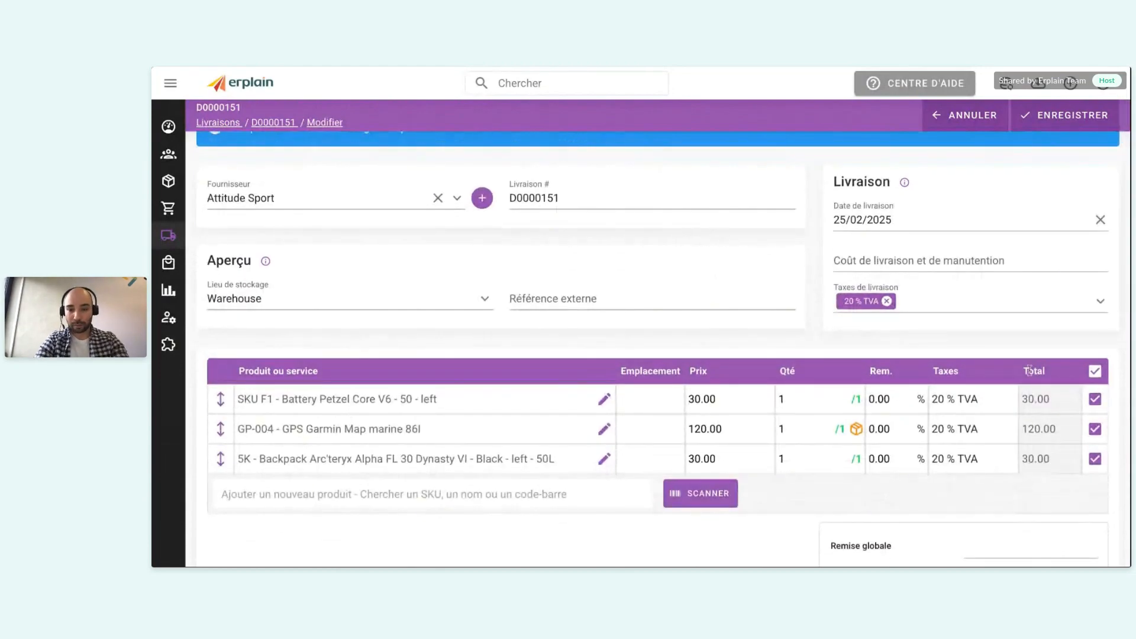
# Assign the batch or serial number YU to the GPS Garmin Map marine 86I line and save the delivery.
pyautogui.click(856, 429)
pyautogui.click(427, 343)
pyautogui.write('YU')
pyautogui.click(384, 377)
pyautogui.click(935, 377)
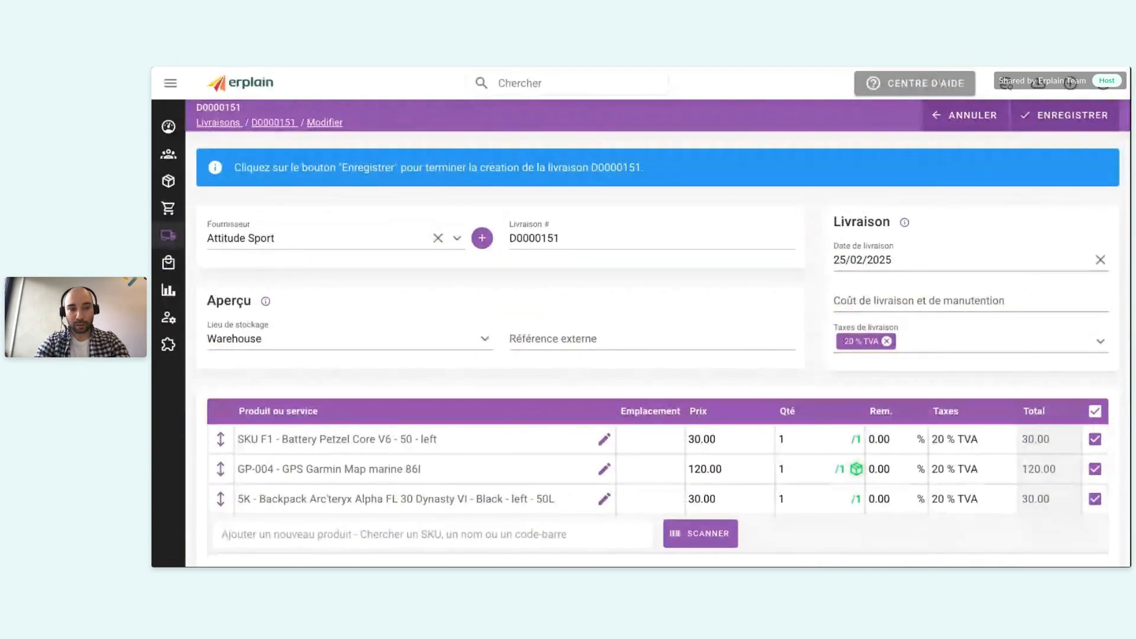
pyautogui.click(1048, 121)
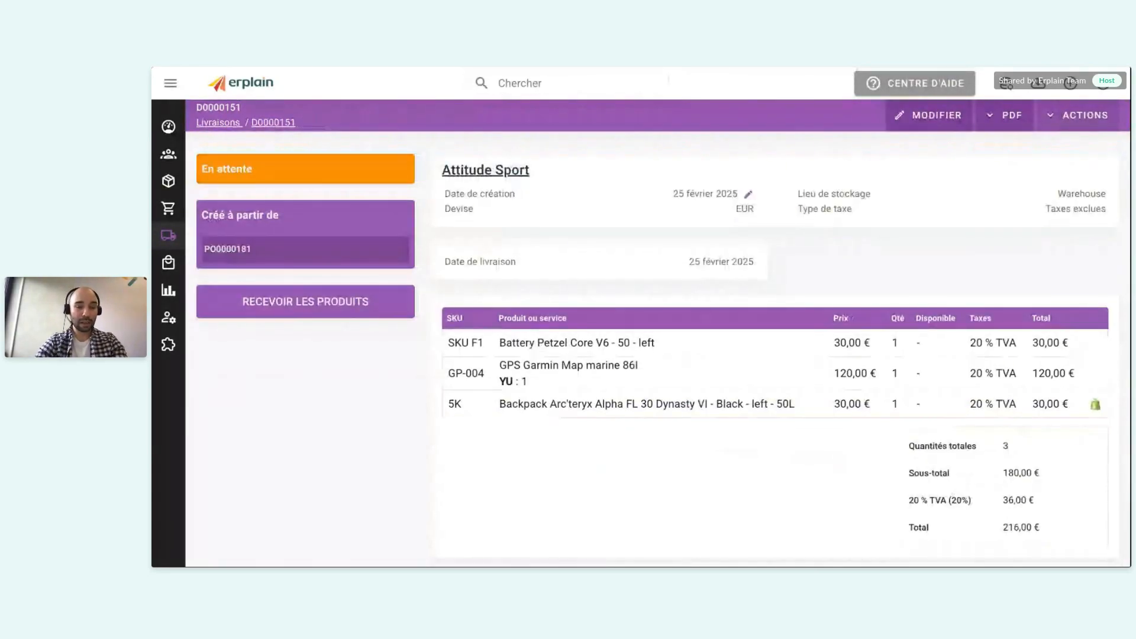
# Receive the delivery's products, and return to the originating purchase order to review its status and available stock.
pyautogui.click(292, 313)
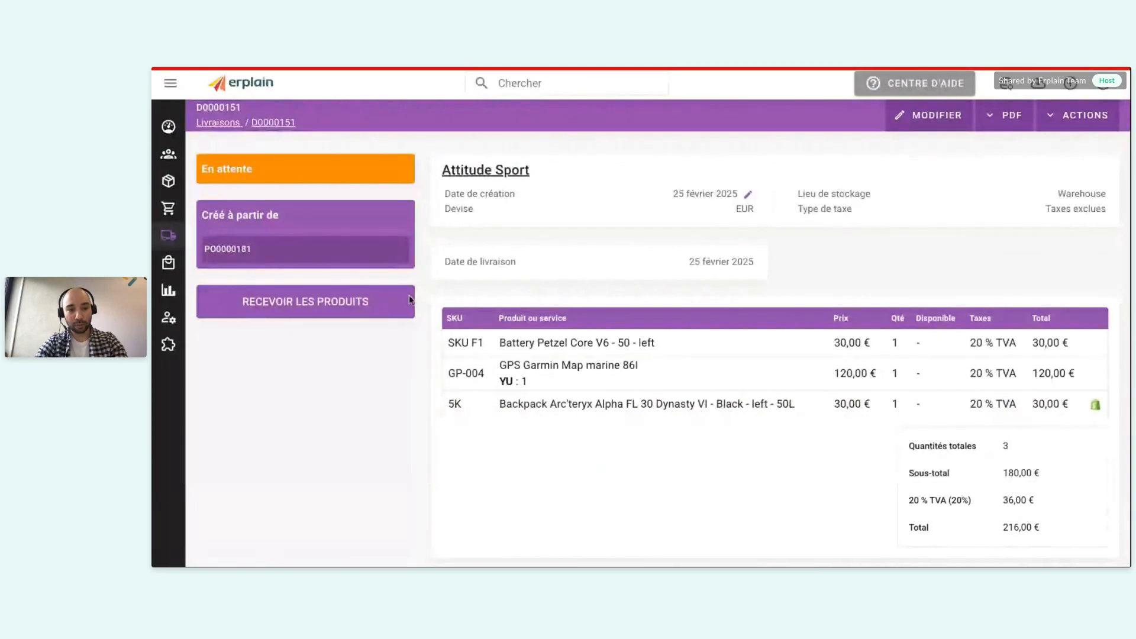
pyautogui.click(247, 251)
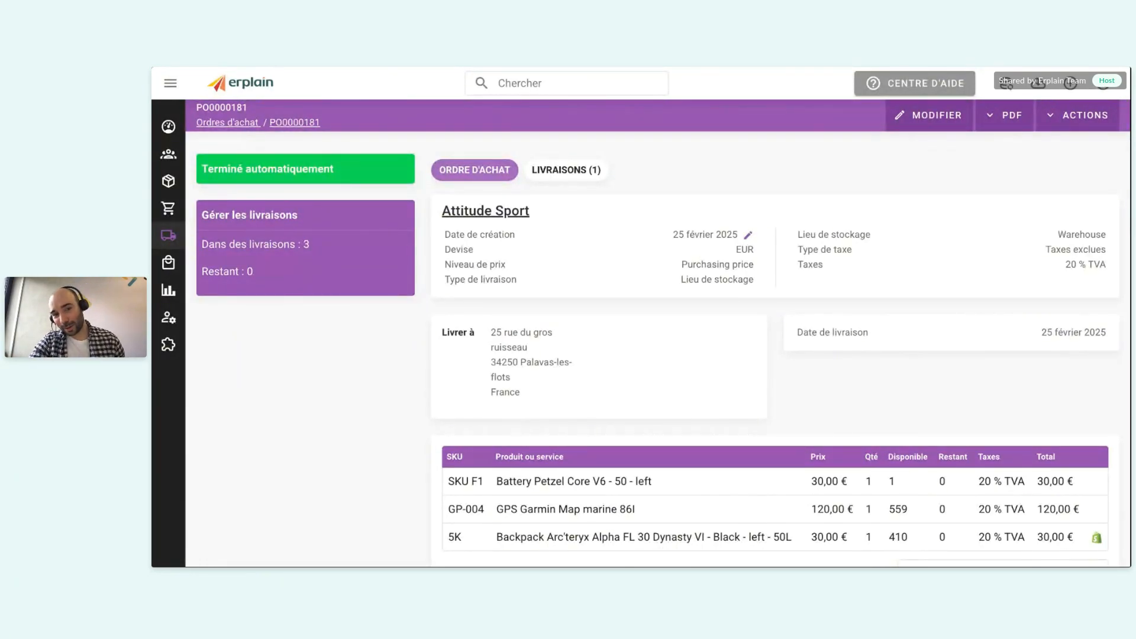
pyautogui.scroll(-1, 491, 268)
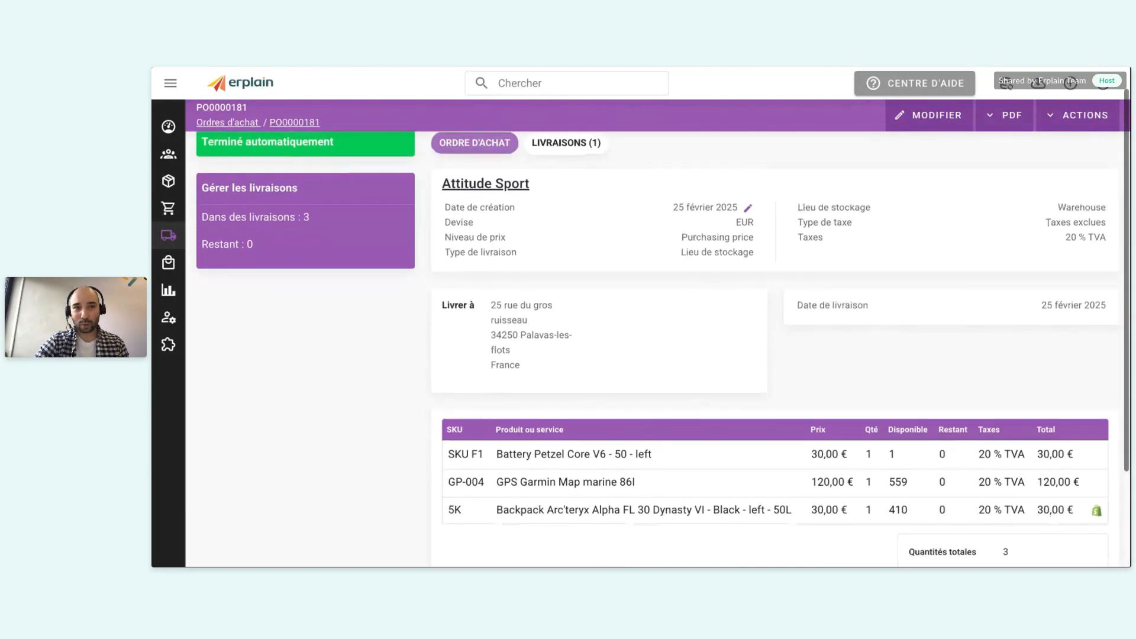
pyautogui.scroll(1, 501, 249)
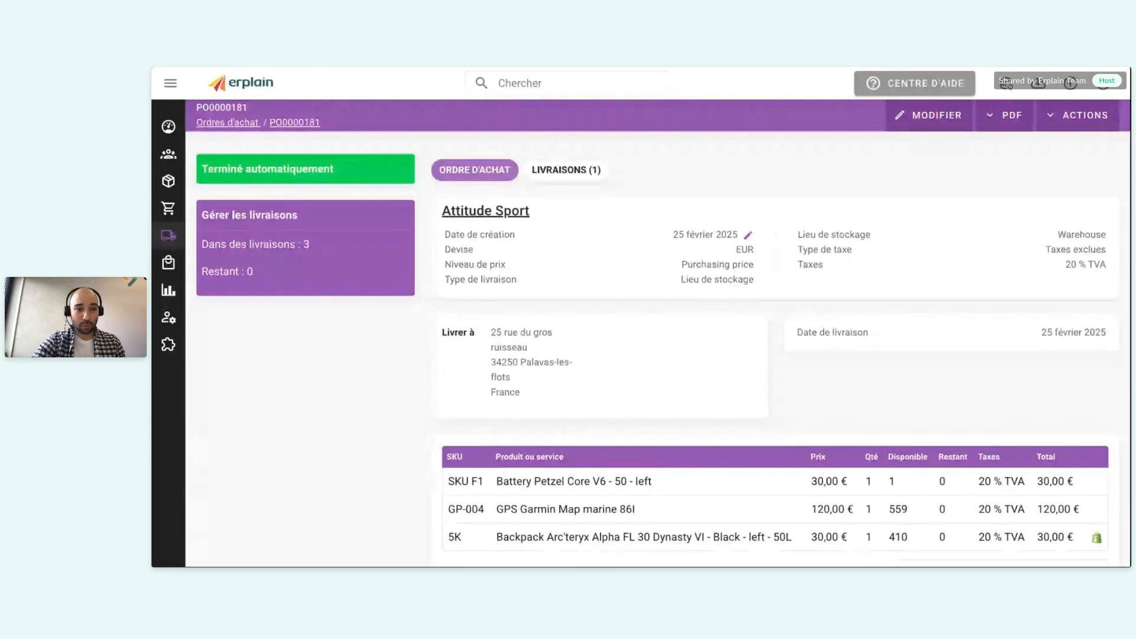
pyautogui.scroll(-1, 657, 349)
pyautogui.scroll(1, 656, 349)
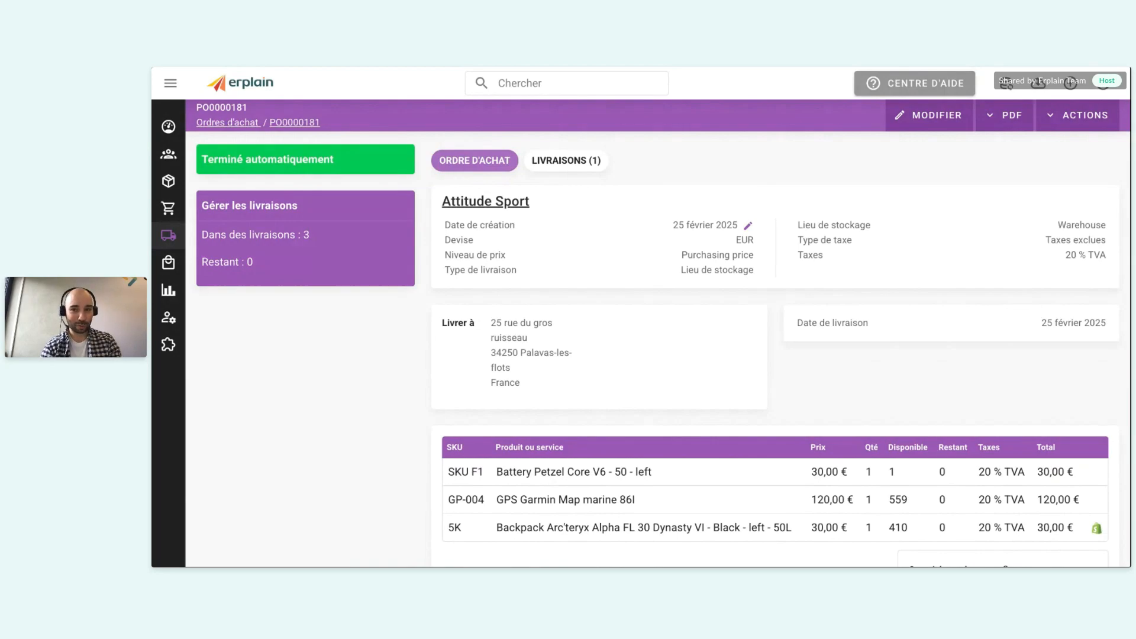
pyautogui.moveTo(159, 251)
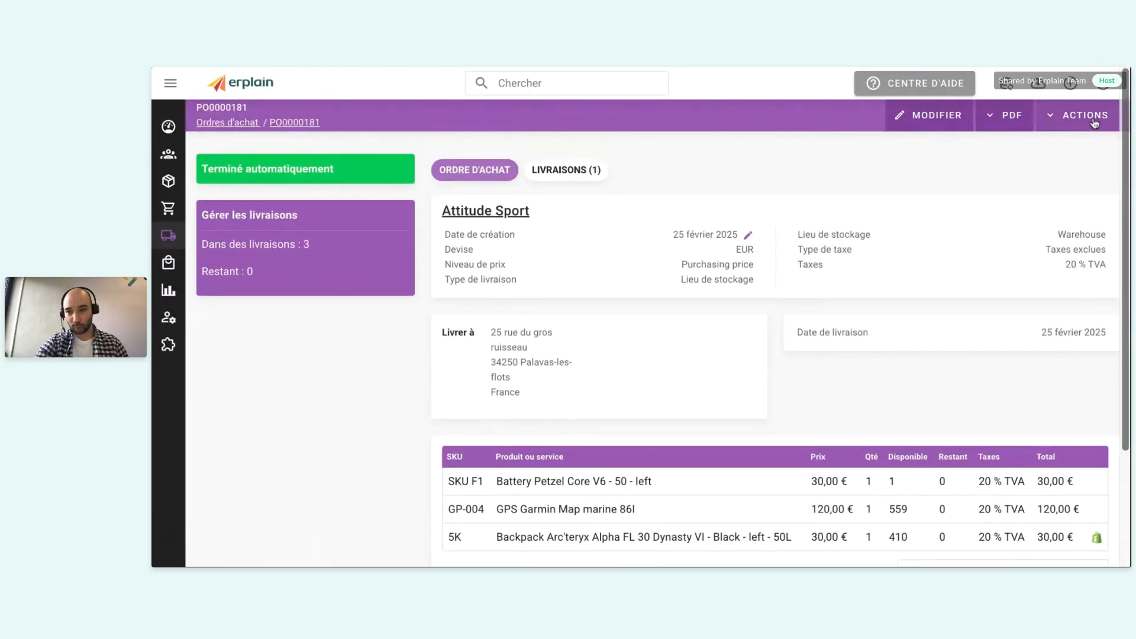
# Duplicate the completed Attitude Sport purchase order, check the copy's fields and save it.
pyautogui.click(1093, 118)
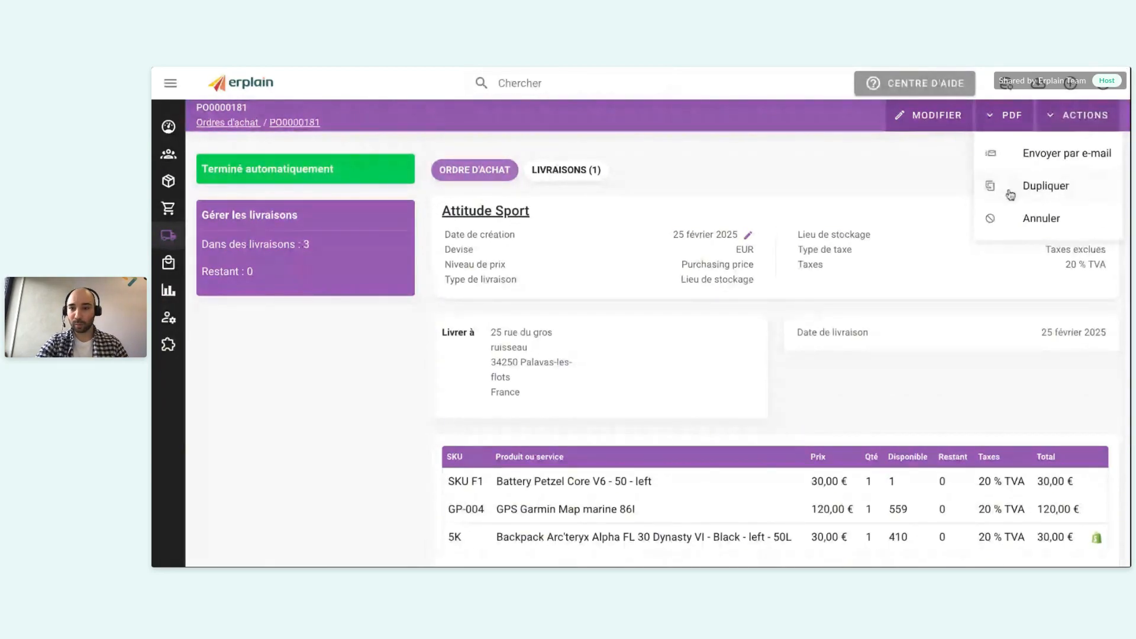
pyautogui.click(1037, 194)
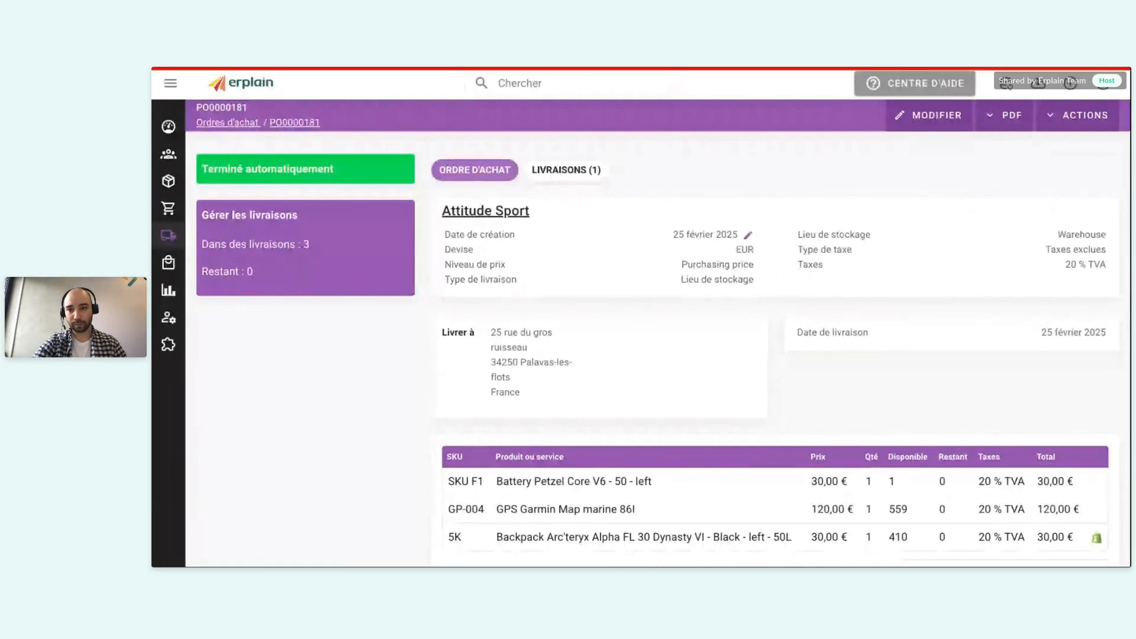
pyautogui.scroll(-1, 657, 349)
pyautogui.scroll(1, 658, 349)
pyautogui.scroll(-4, 658, 349)
pyautogui.scroll(4, 658, 349)
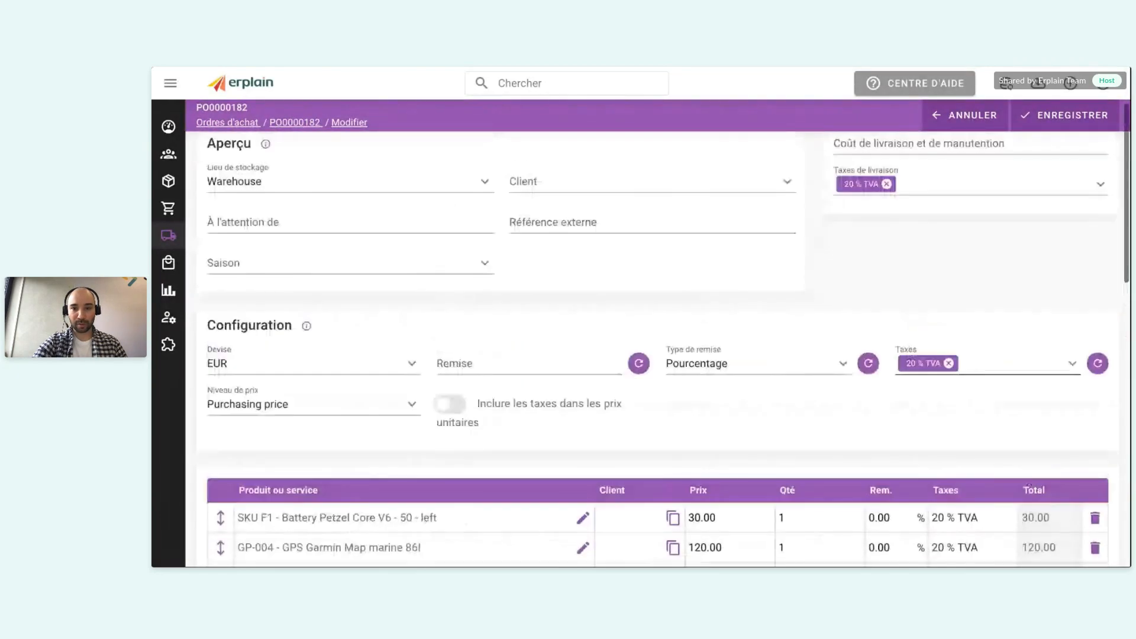
pyautogui.click(1050, 116)
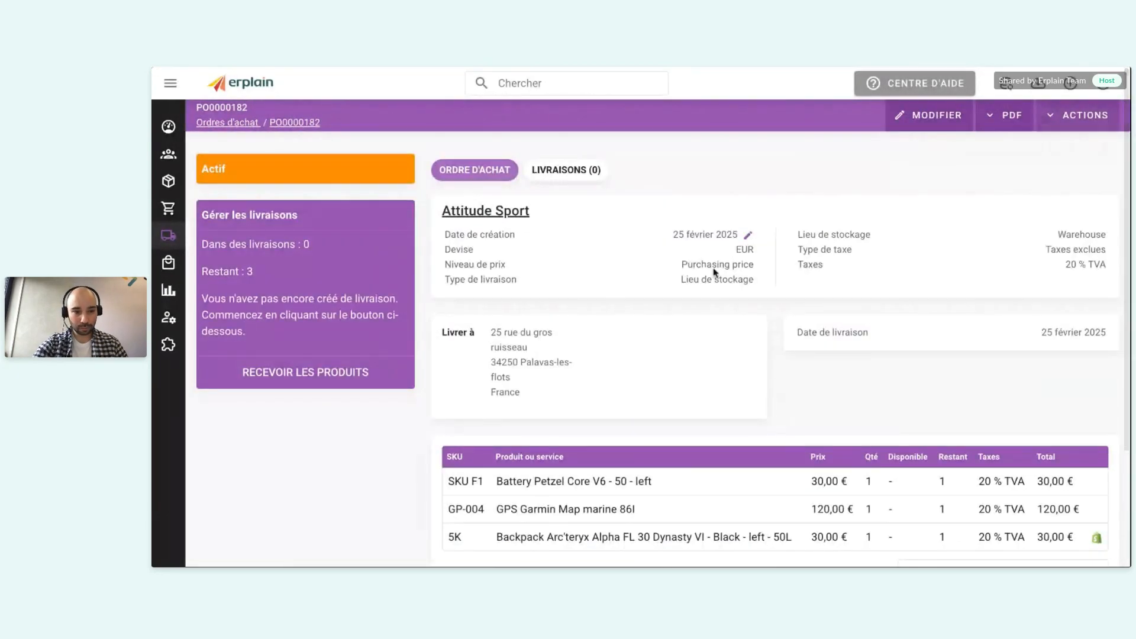
# Create a partial delivery from the duplicated order to Showroom, excluding the GPS Garmin and Backpack Arc'teryx lines, and save it.
pyautogui.click(269, 373)
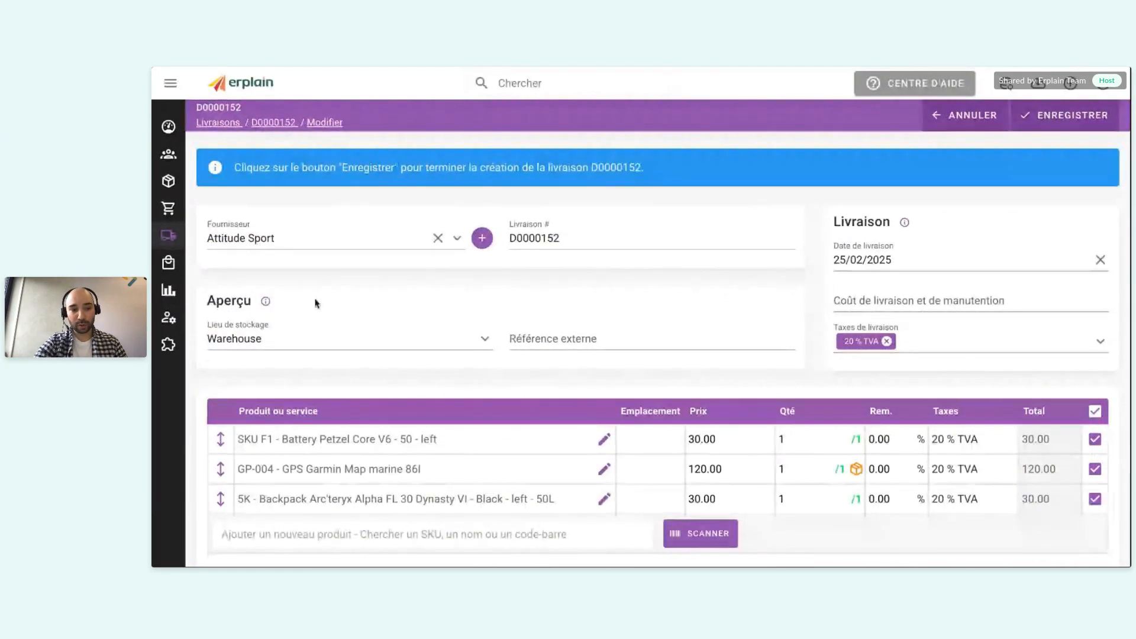
pyautogui.click(418, 340)
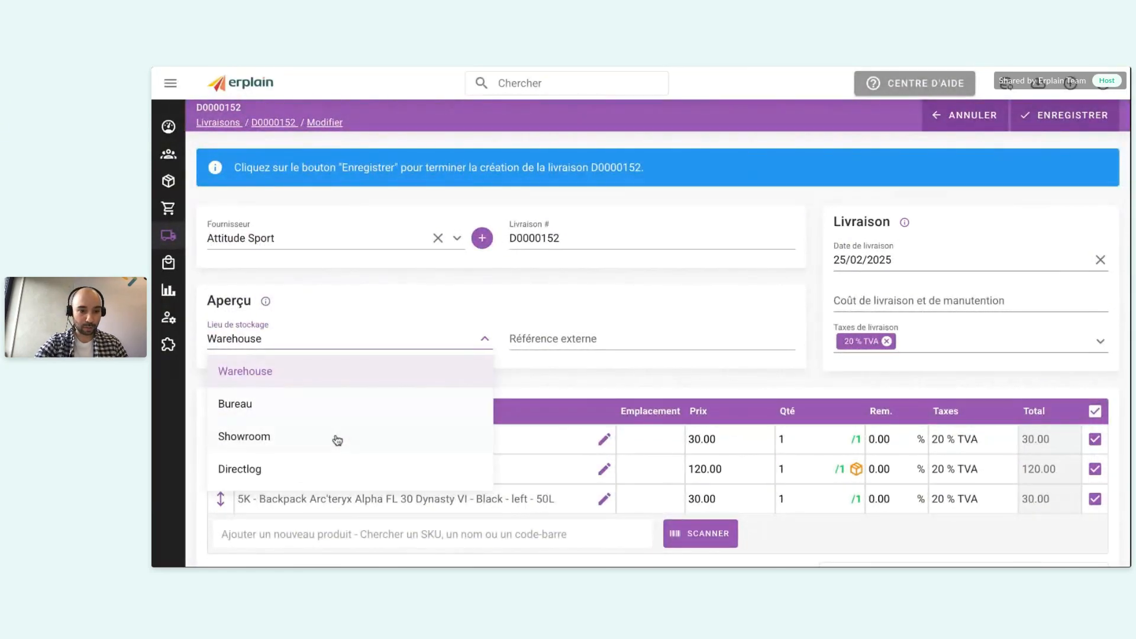
pyautogui.click(337, 439)
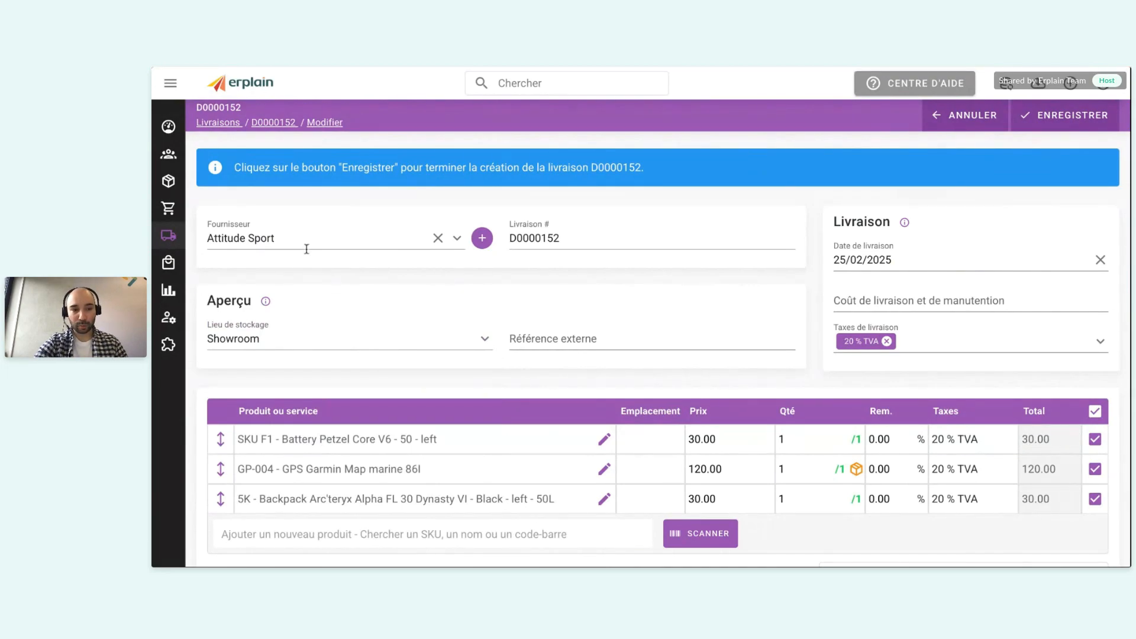
pyautogui.click(1097, 475)
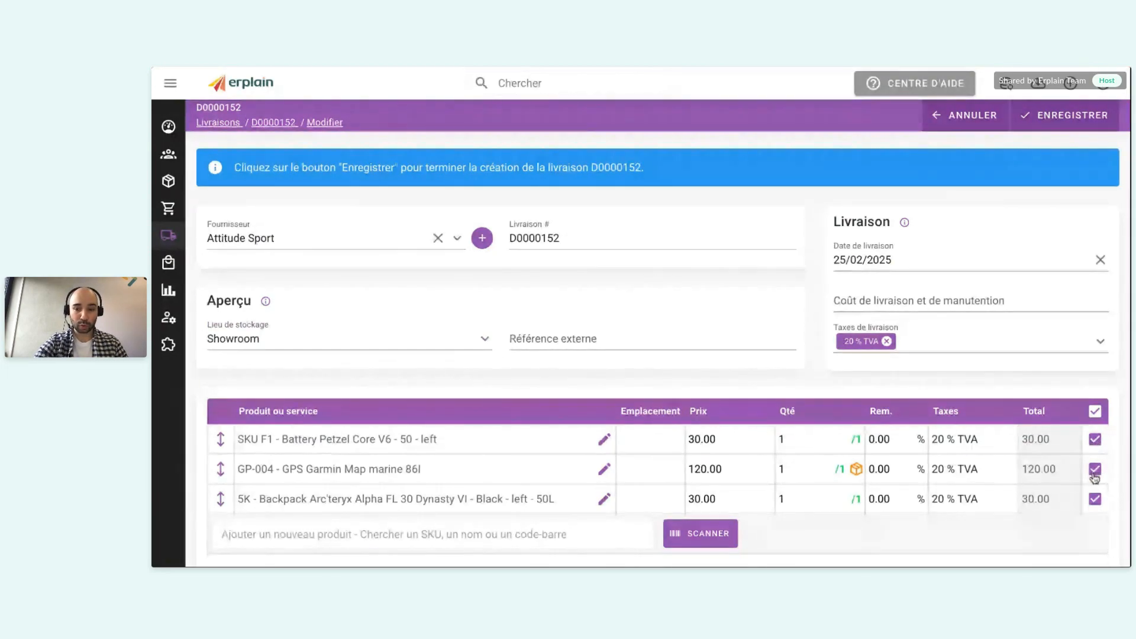
pyautogui.click(1095, 499)
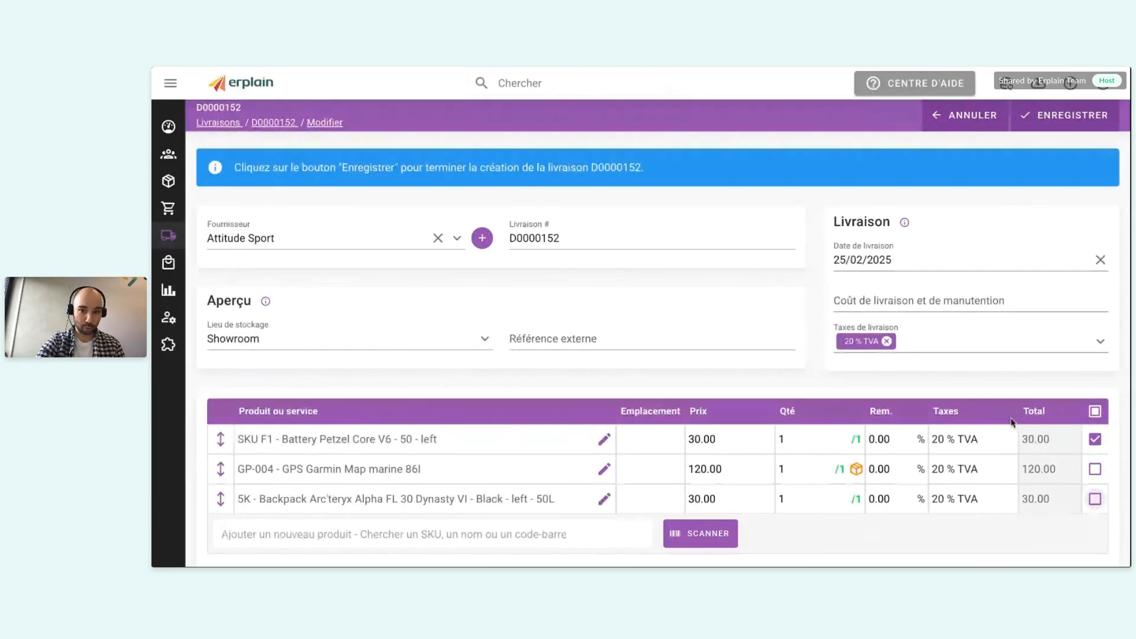
pyautogui.click(1065, 119)
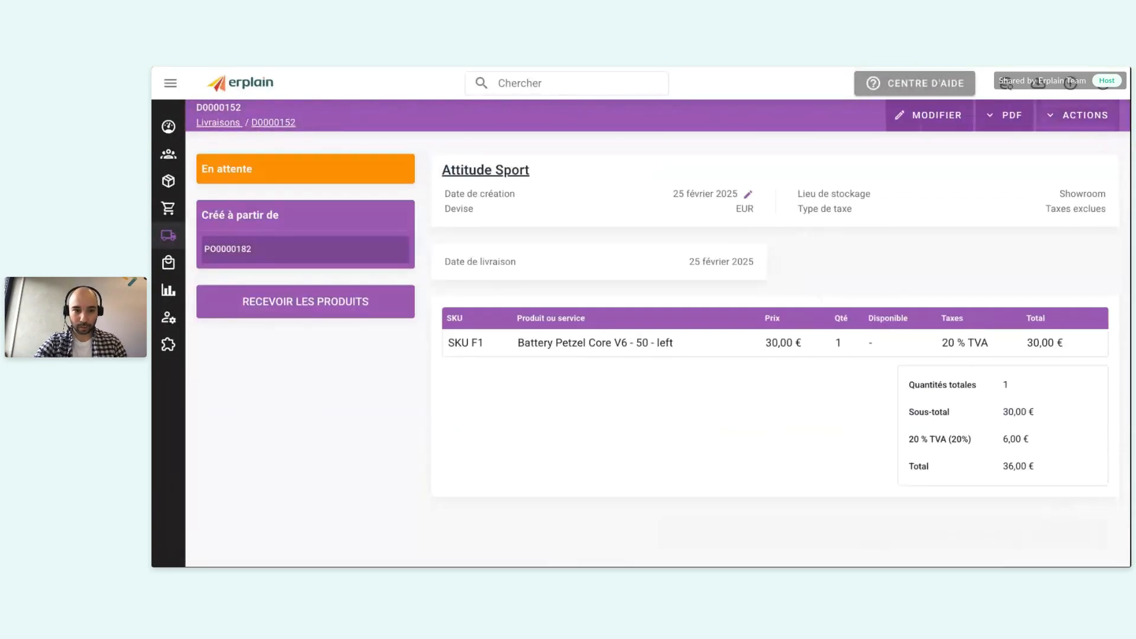
# Receive the Showroom delivery's products, and return to the originating purchase order to check the remaining quantity.
pyautogui.click(346, 300)
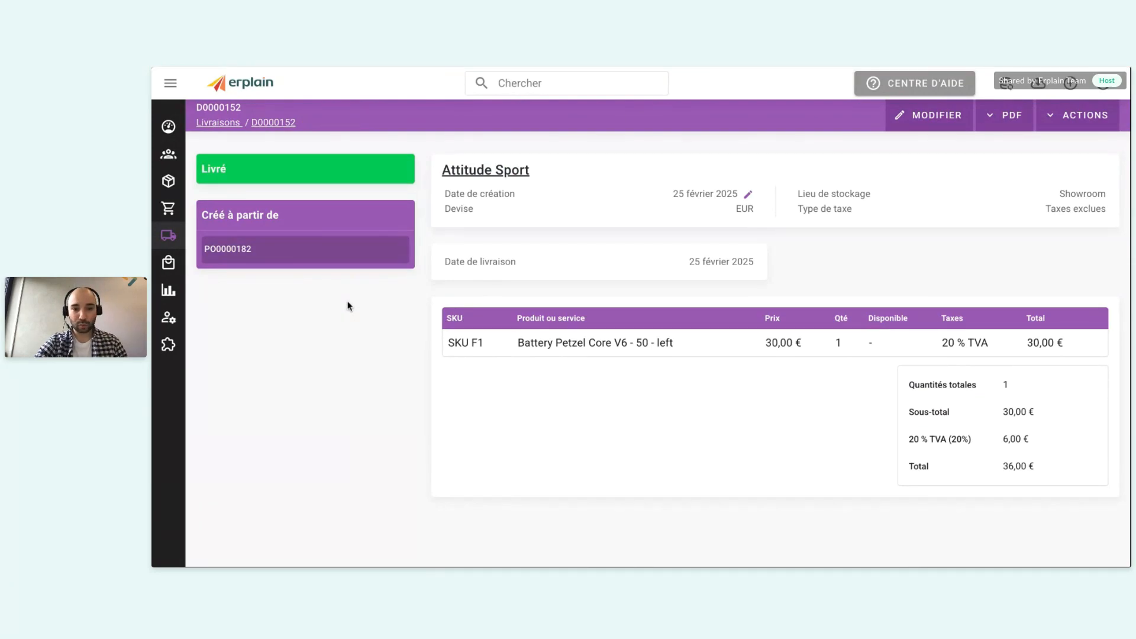
pyautogui.click(269, 248)
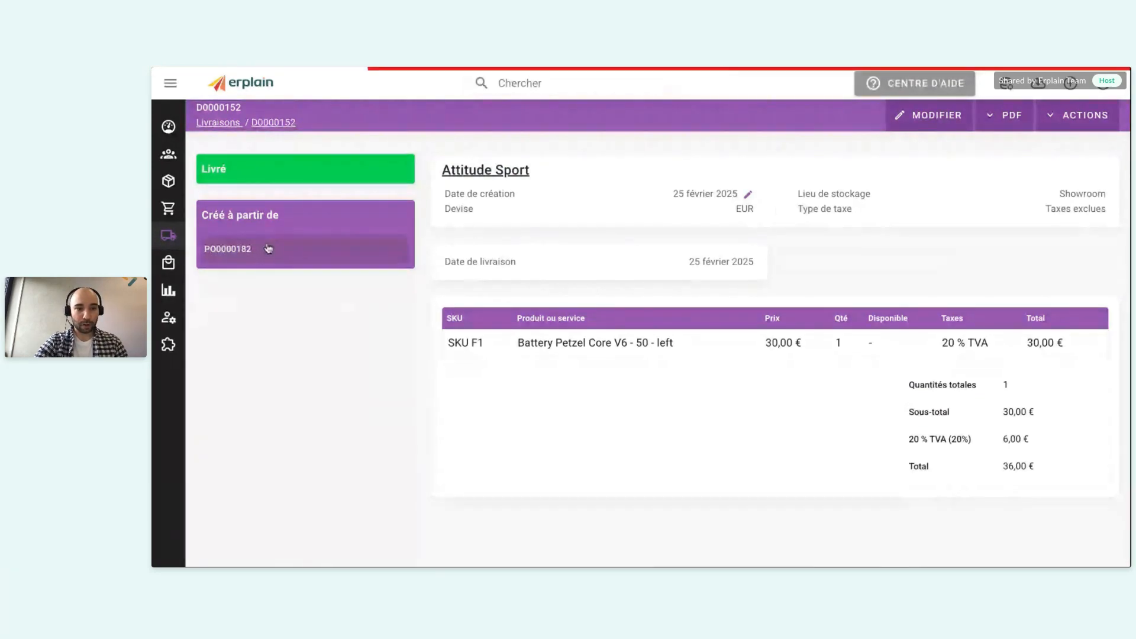
pyautogui.moveTo(255, 272); pyautogui.dragTo(200, 272)
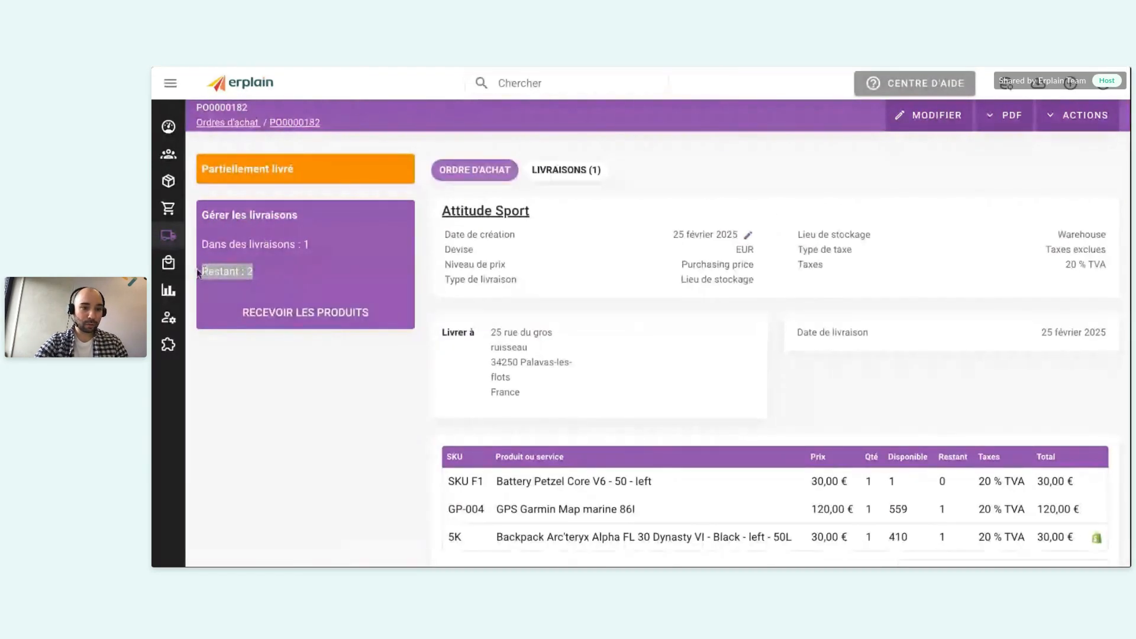
pyautogui.click(266, 211)
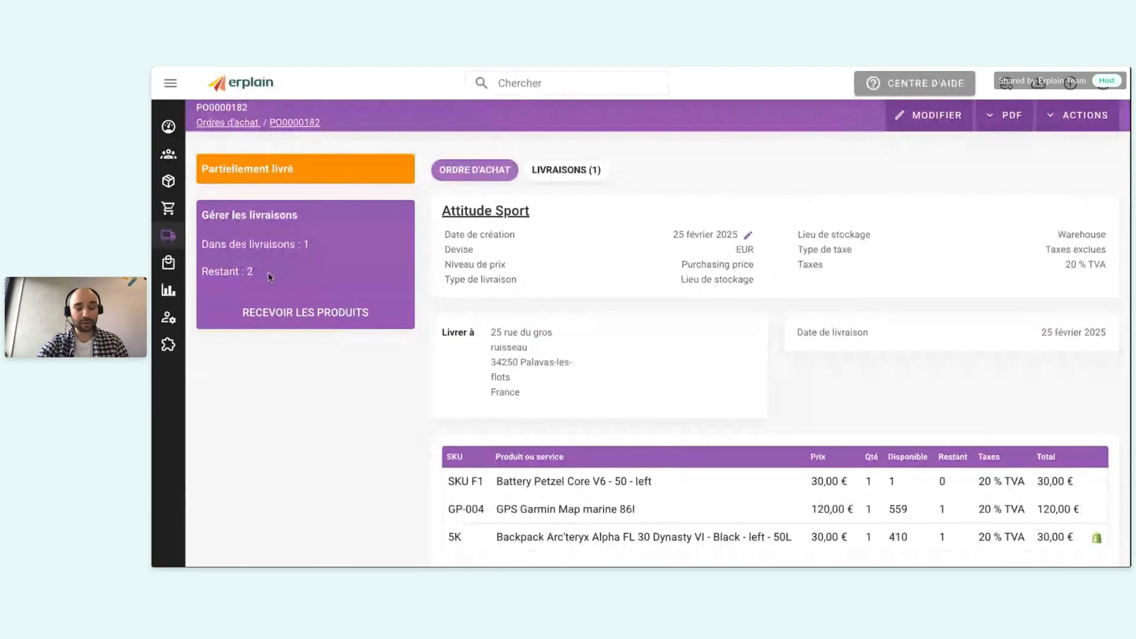
# Create a second partial delivery from the order to Bureau, excluding the Backpack Arc'teryx line.
pyautogui.click(276, 317)
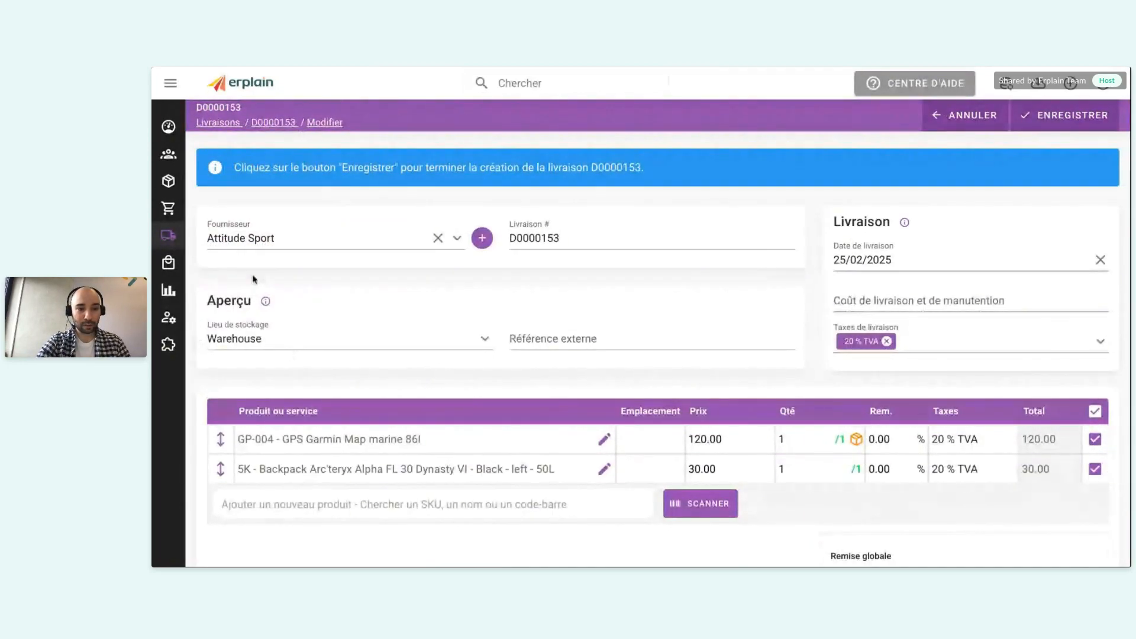
pyautogui.click(320, 332)
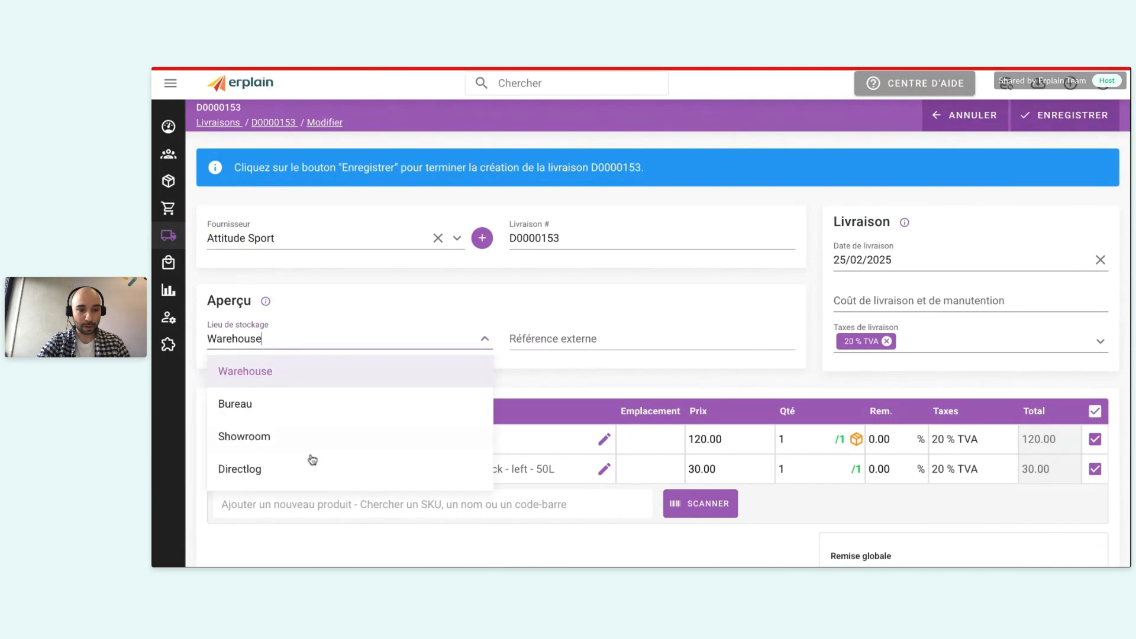
pyautogui.click(286, 407)
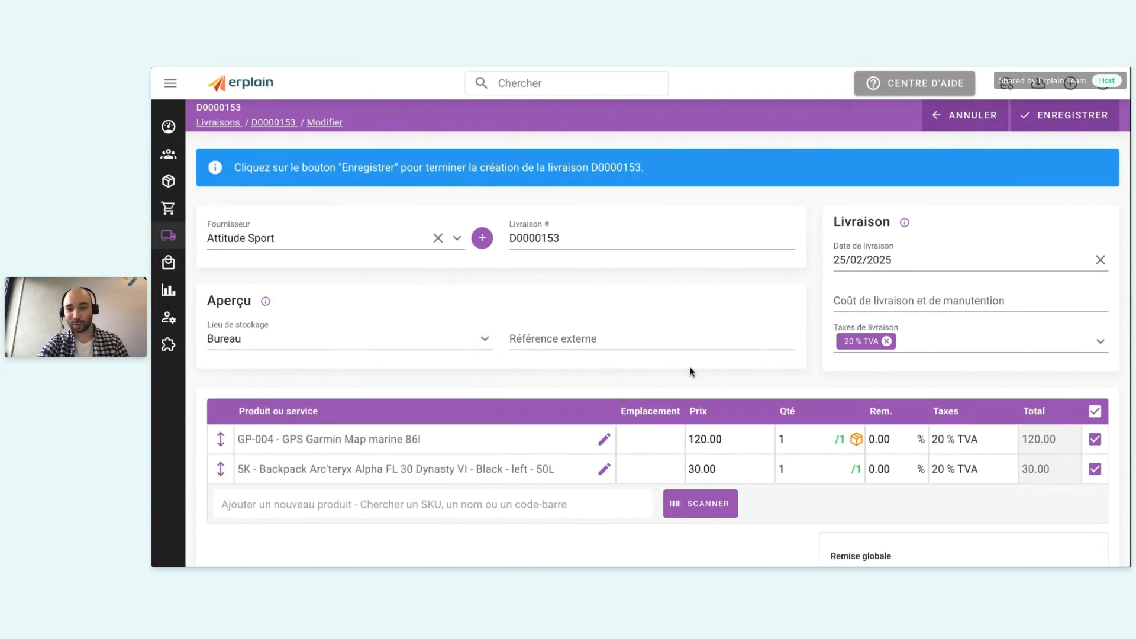
pyautogui.click(1095, 470)
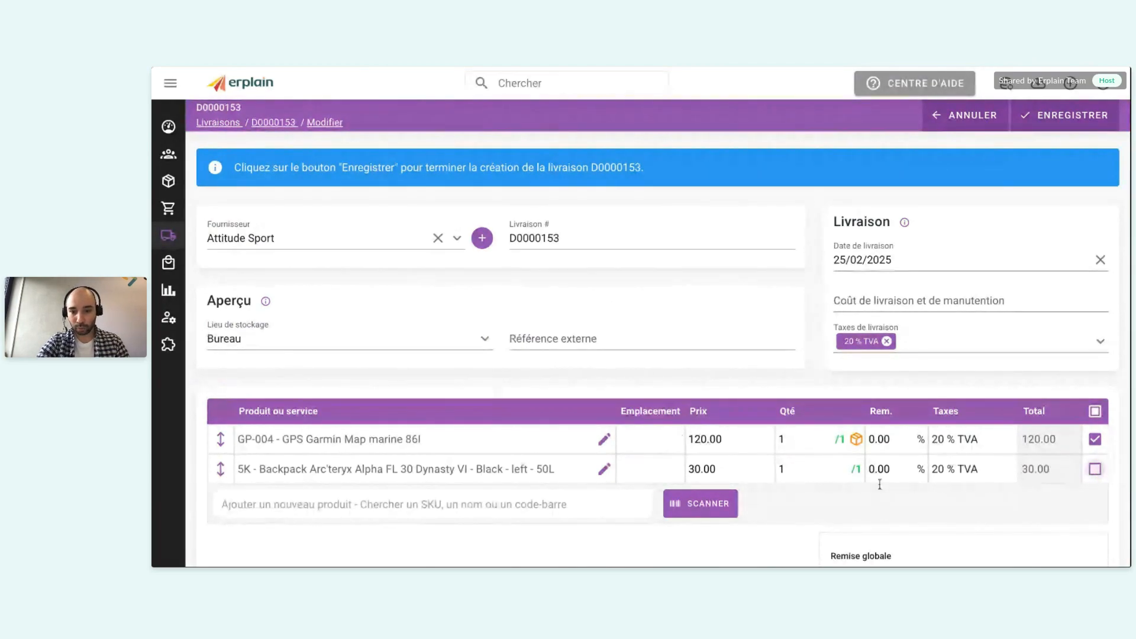
# Assign lot YU to the GPS Garmin Map marine 86I line of the Bureau delivery and save the delivery.
pyautogui.click(856, 439)
pyautogui.click(408, 341)
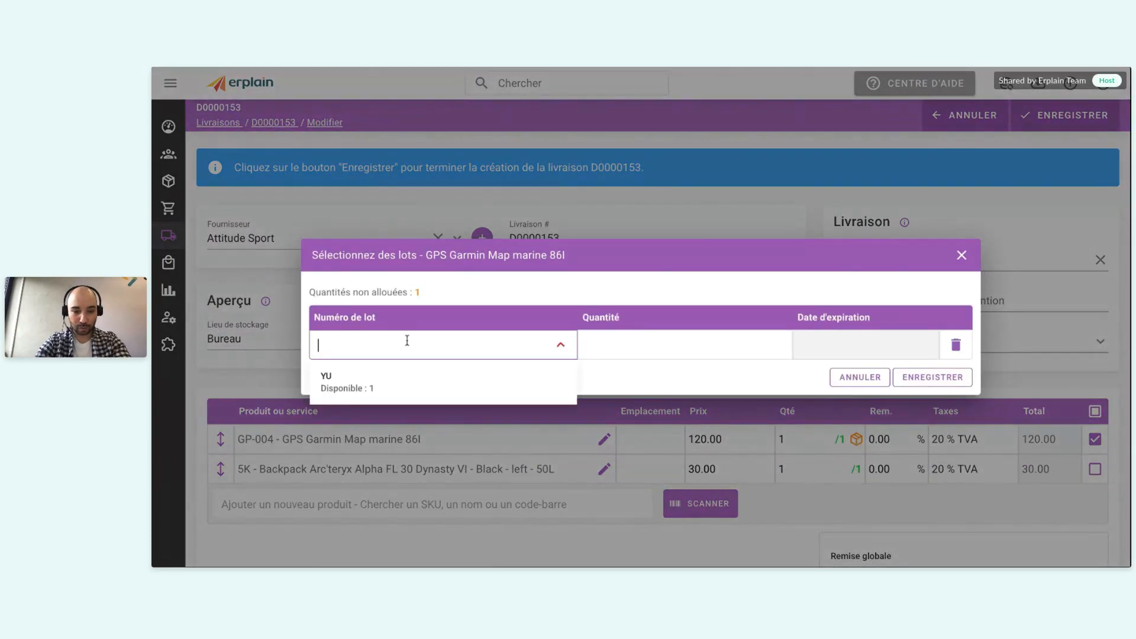
pyautogui.click(350, 381)
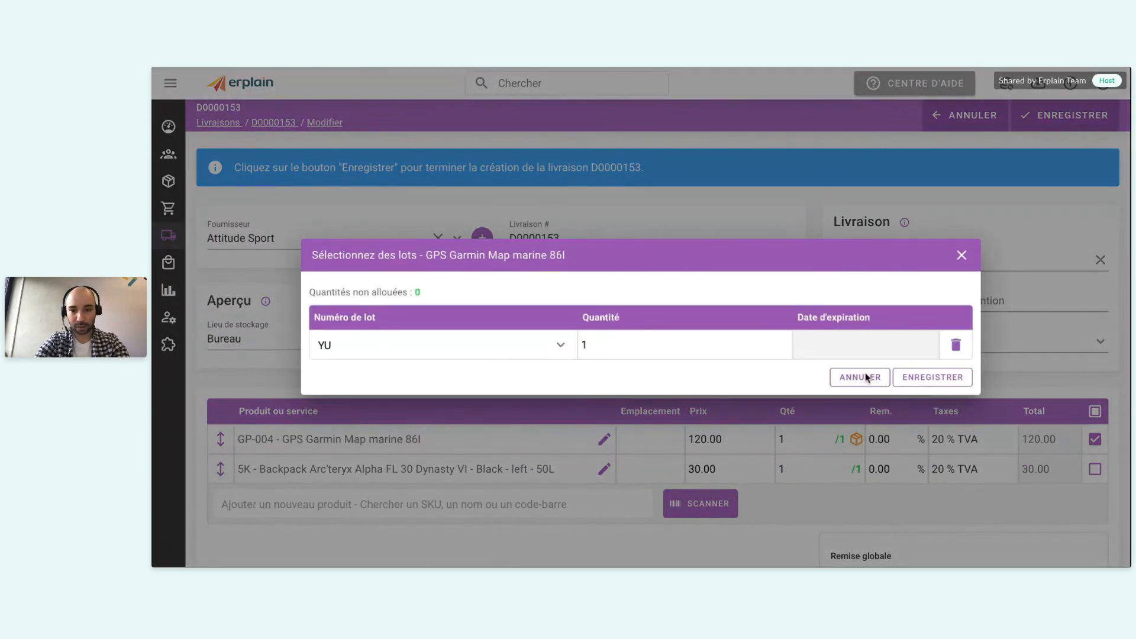
pyautogui.click(938, 382)
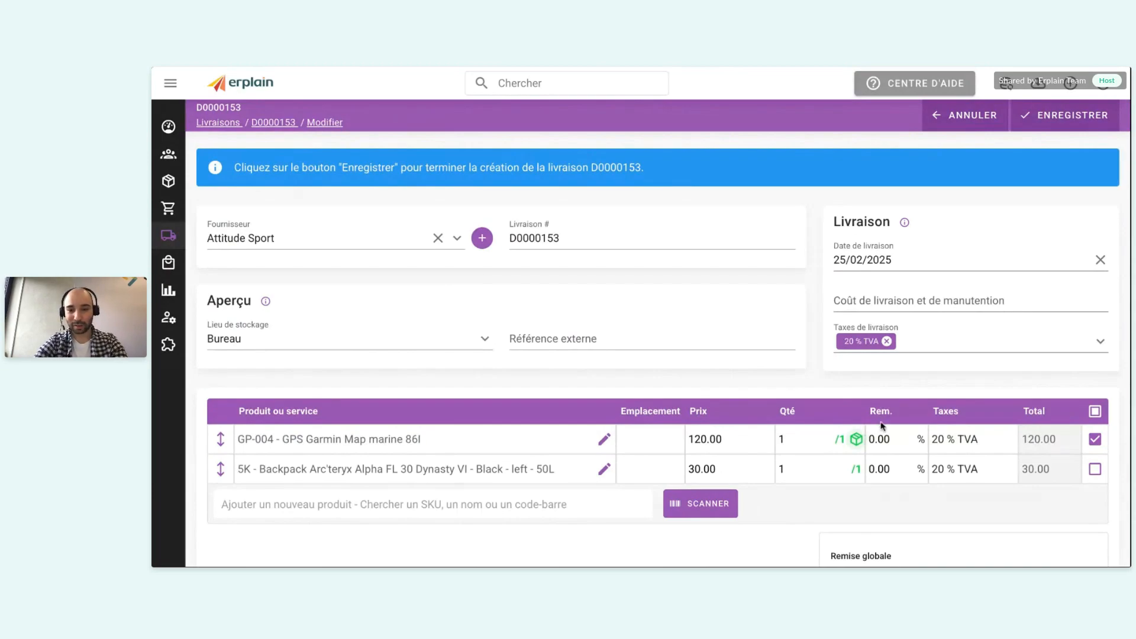
pyautogui.click(1084, 121)
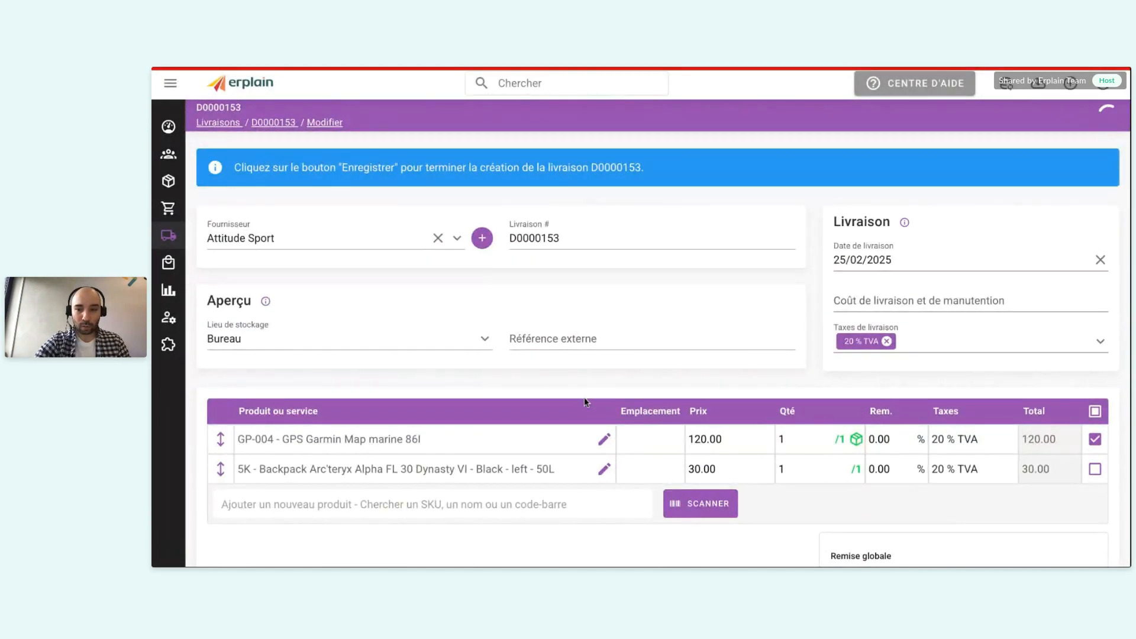
pyautogui.scroll(-1, 989, 392)
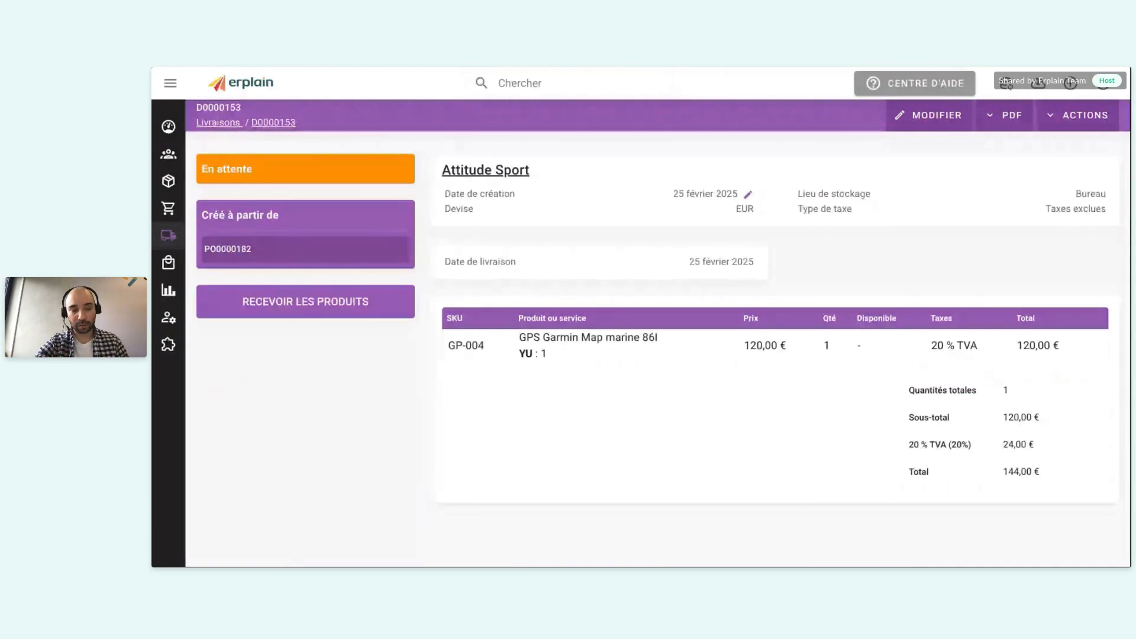
# Receive the Bureau delivery's products, and return to the purchase order to review the remaining quantity per product line.
pyautogui.click(282, 313)
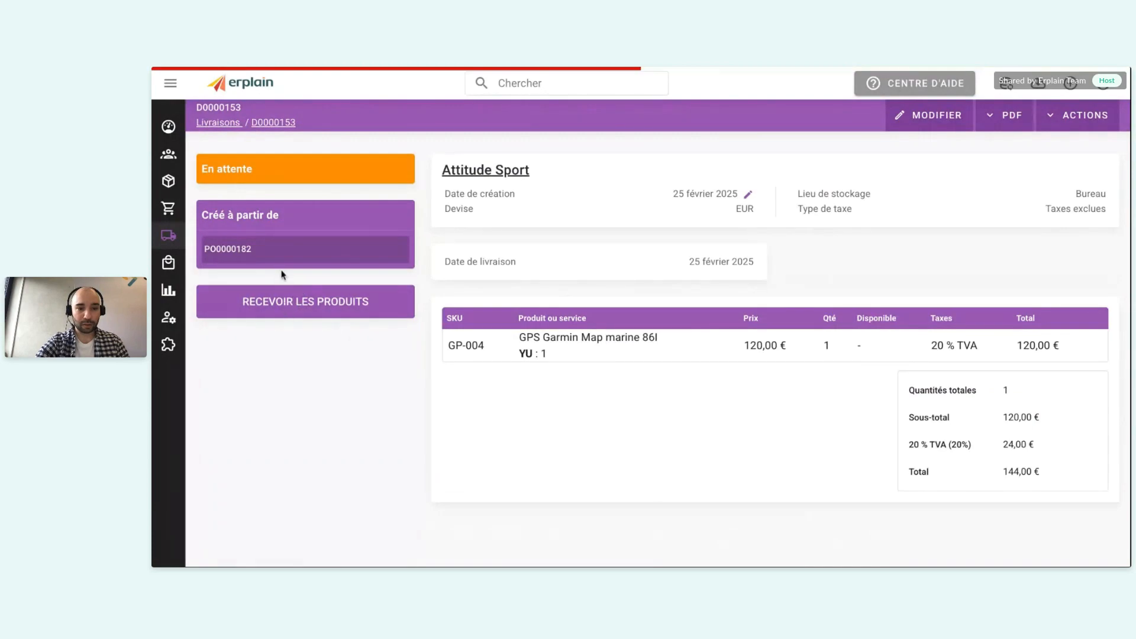
pyautogui.click(303, 310)
pyautogui.click(229, 256)
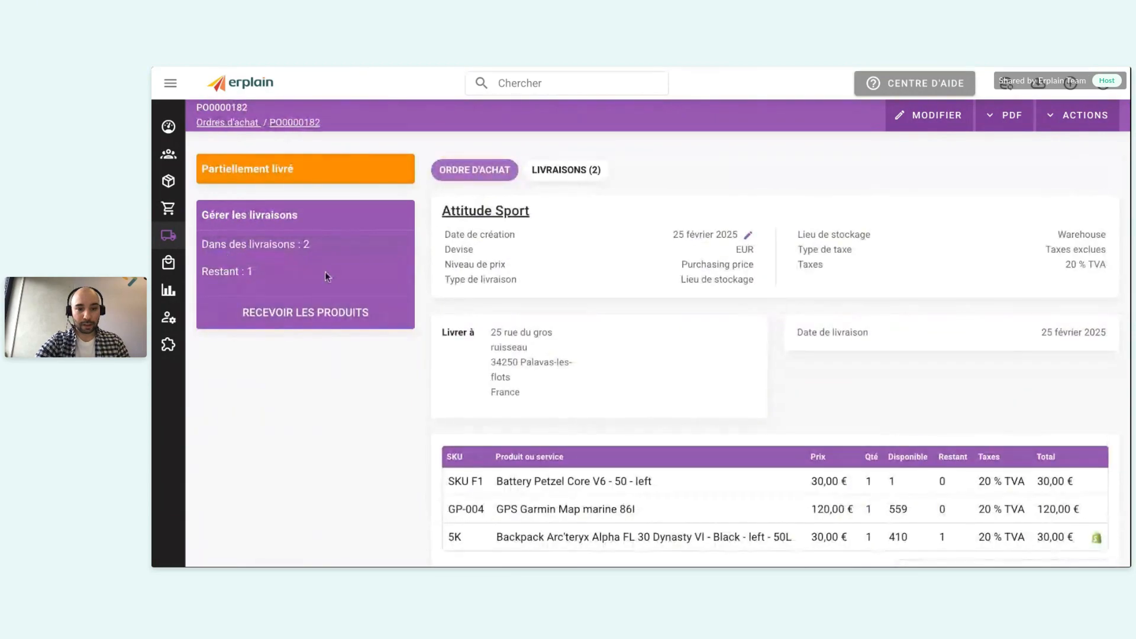
pyautogui.scroll(-1, 354, 293)
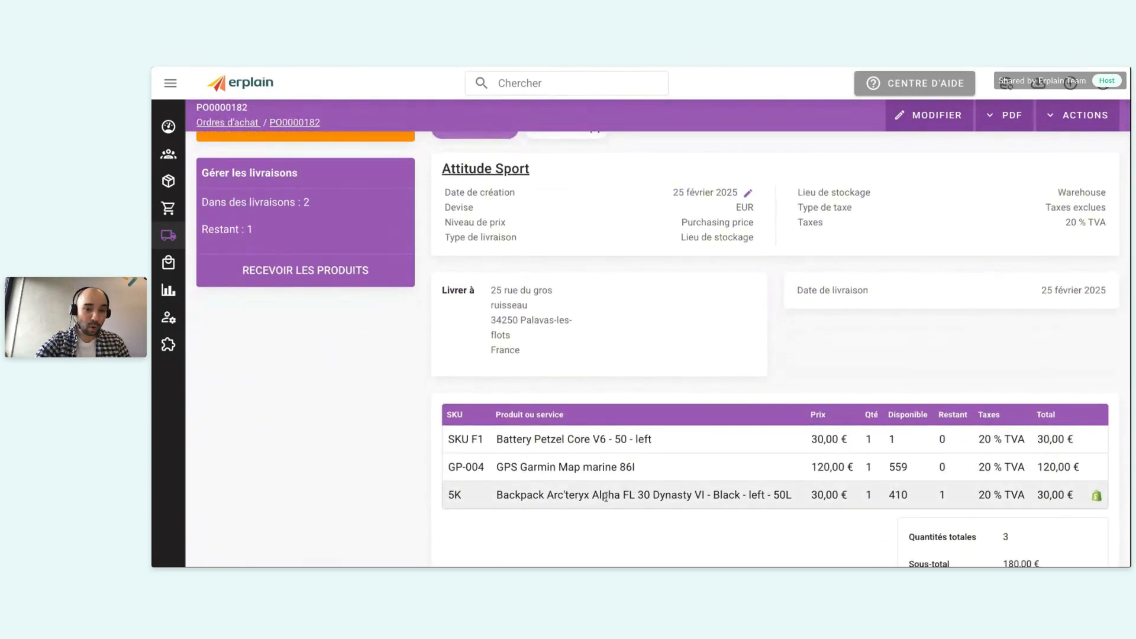
pyautogui.scroll(1, 586, 527)
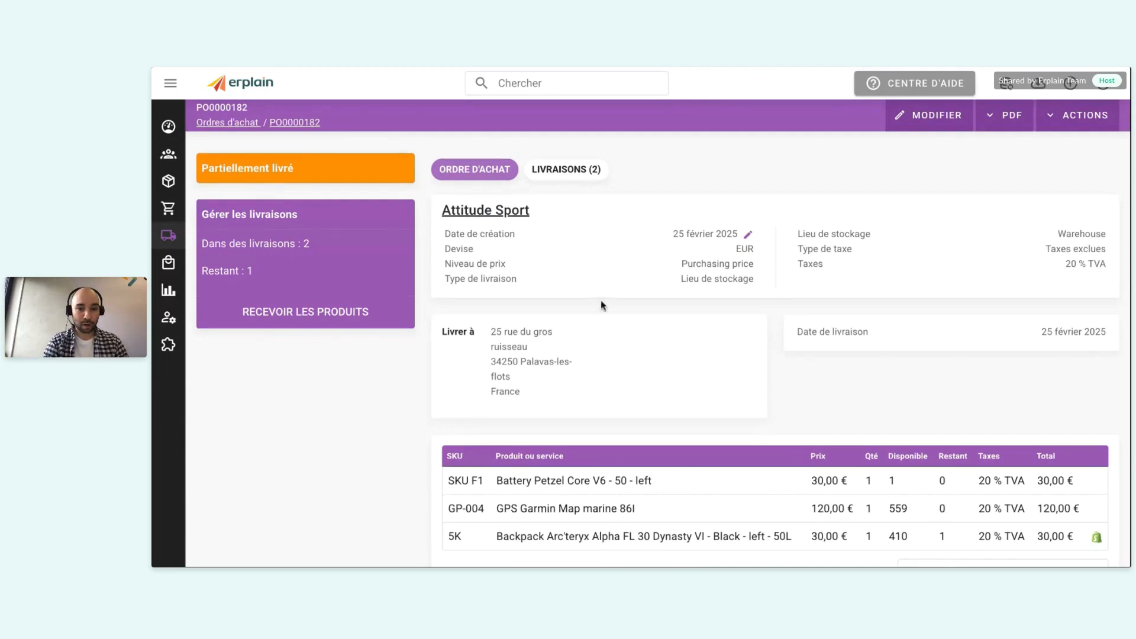
pyautogui.scroll(-1, 601, 303)
pyautogui.scroll(1, 601, 303)
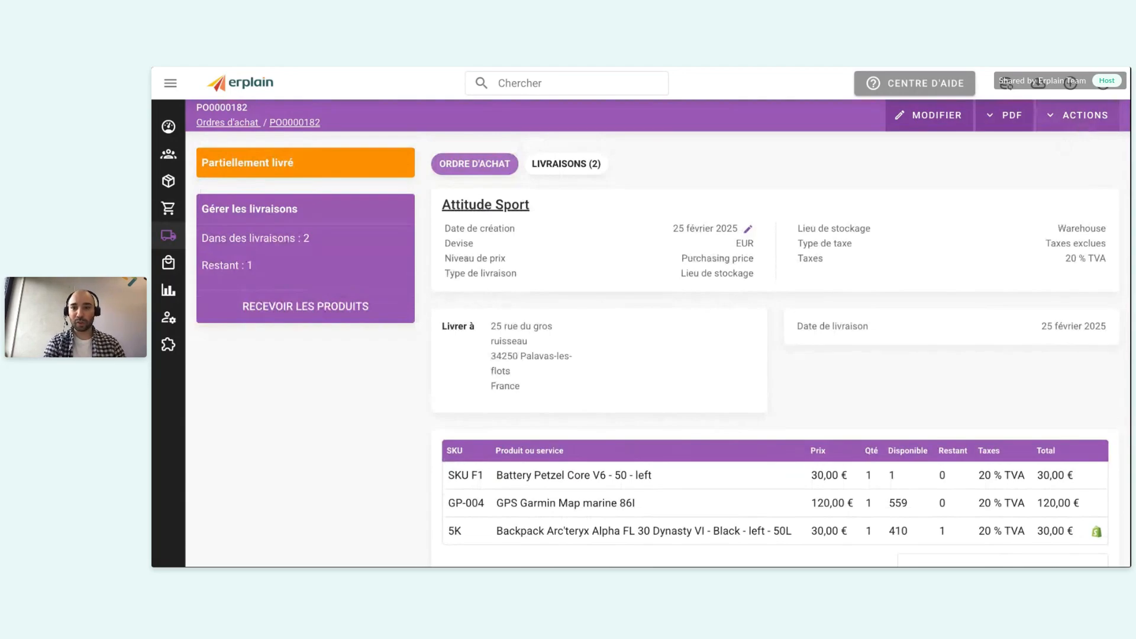
# Manually complete the partially delivered Attitude Sport purchase order and review its status and lines.
pyautogui.click(1083, 115)
pyautogui.click(1053, 220)
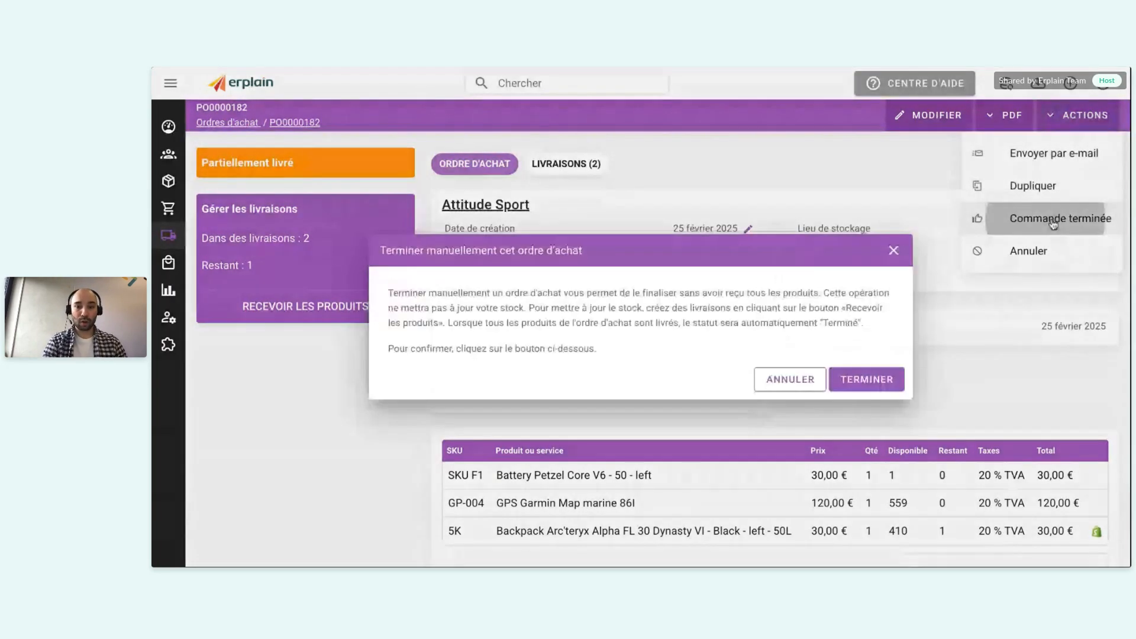
pyautogui.click(866, 379)
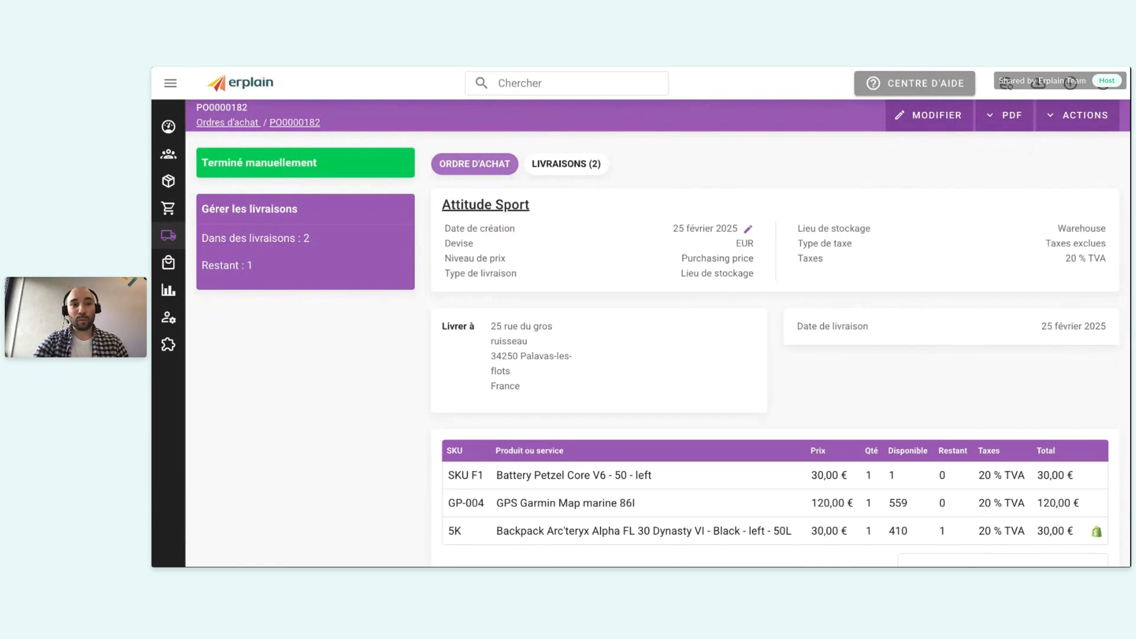
pyautogui.scroll(-1, 538, 307)
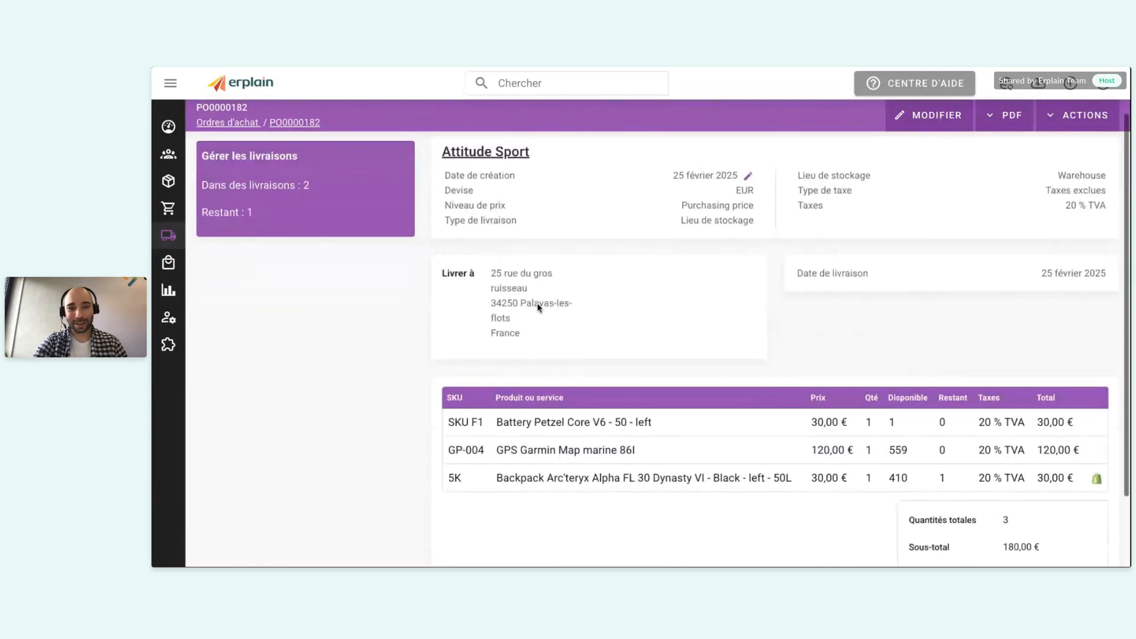
pyautogui.scroll(1, 538, 307)
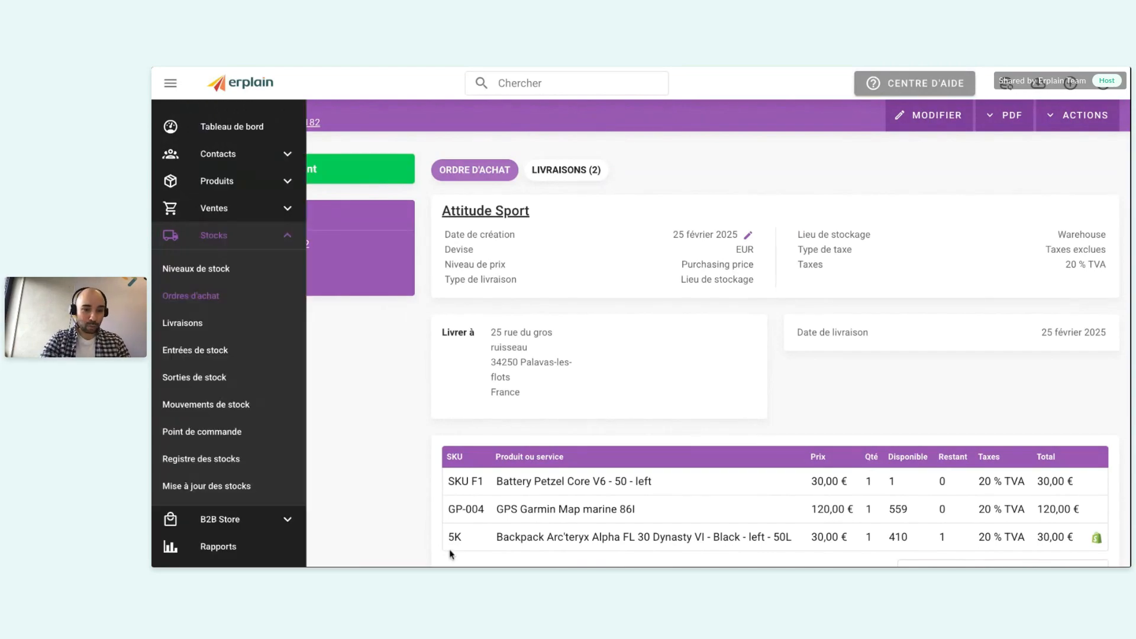
# Open the reorder point list and examine each product's supplier, storage location, stock levels and missing quantity.
pyautogui.moveTo(177, 326)
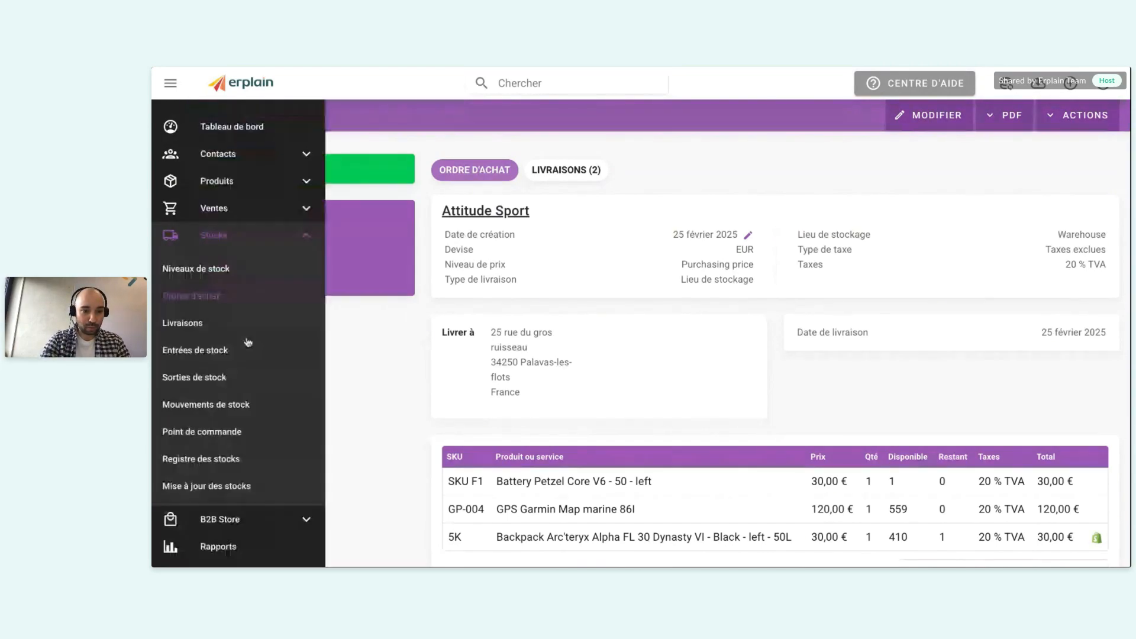
pyautogui.click(191, 437)
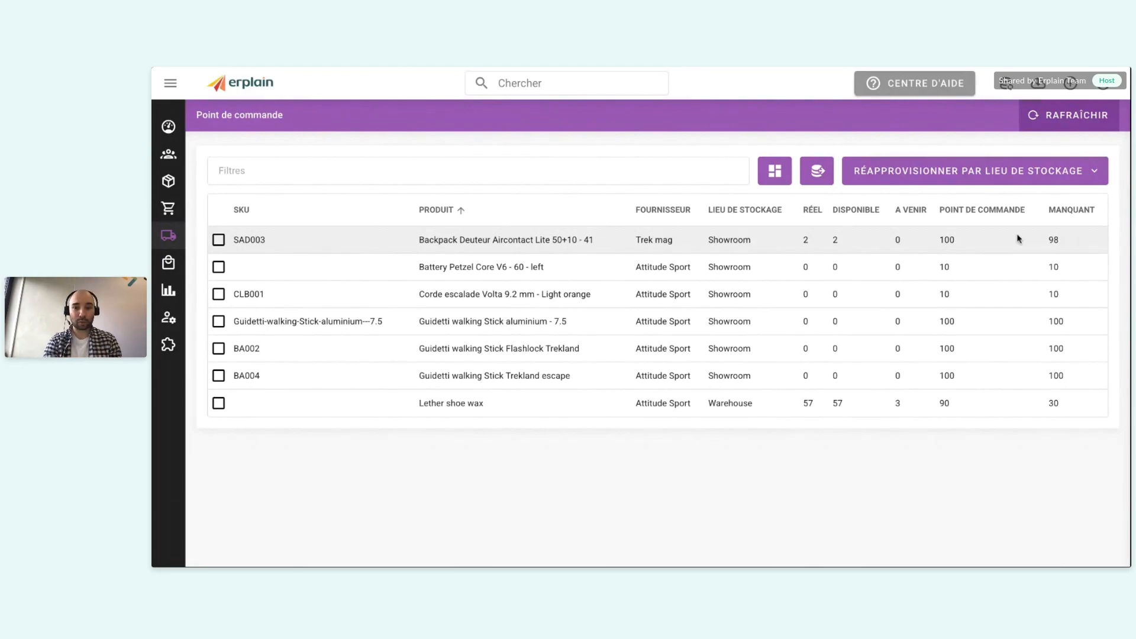
# Start a new alert in the alert settings with the trigger "En dessous du point de commande".
pyautogui.moveTo(154, 234)
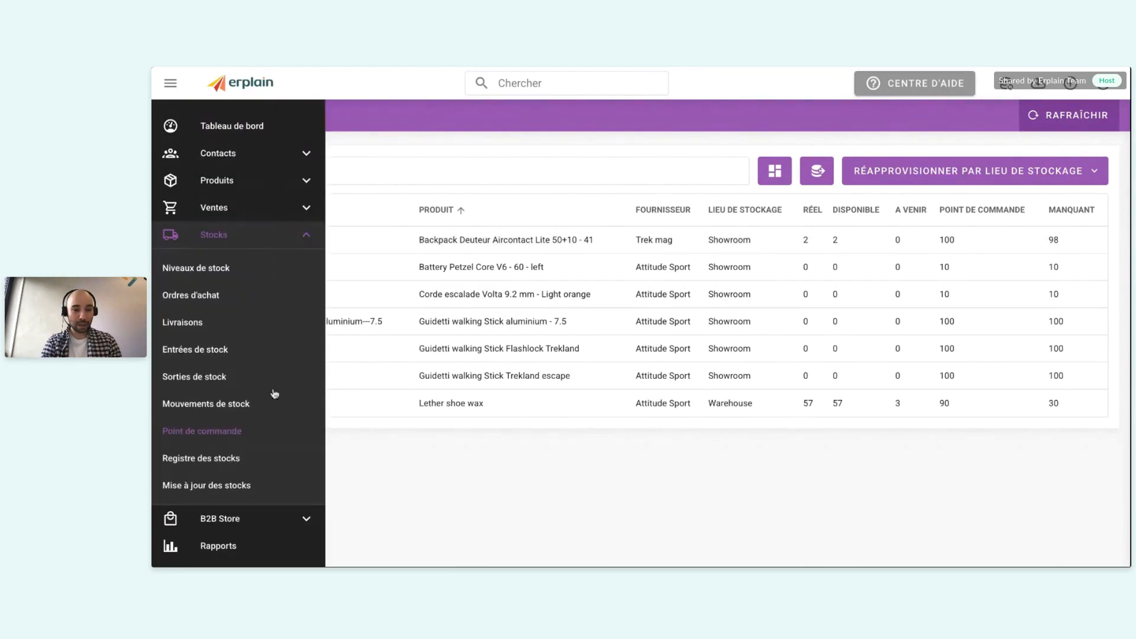
pyautogui.scroll(-1, 248, 520)
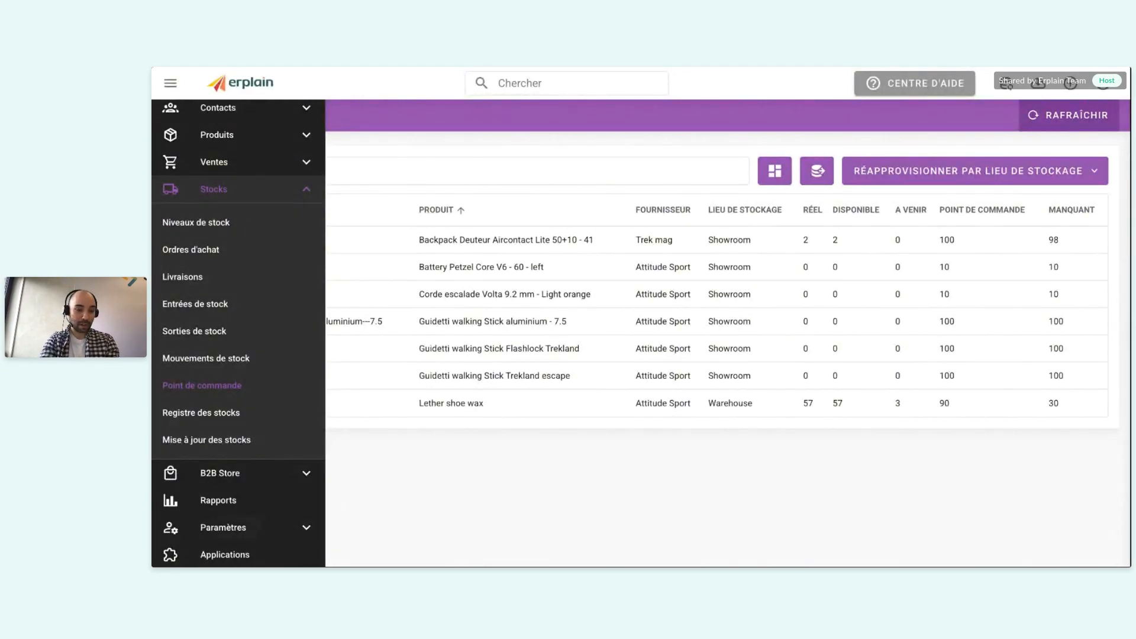
pyautogui.click(241, 527)
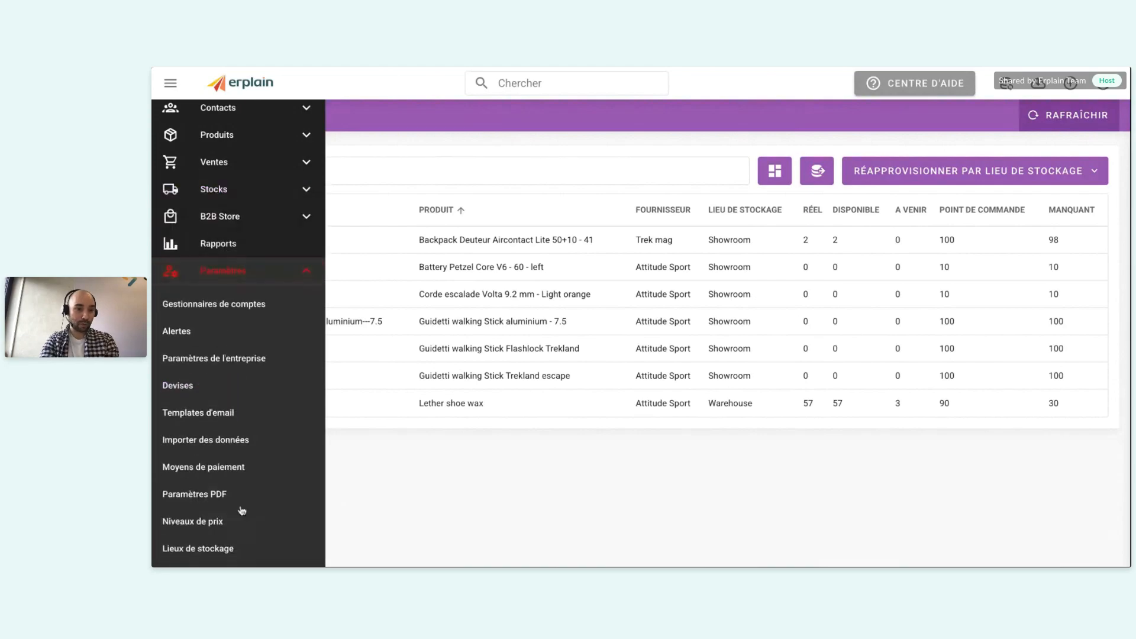
pyautogui.click(177, 334)
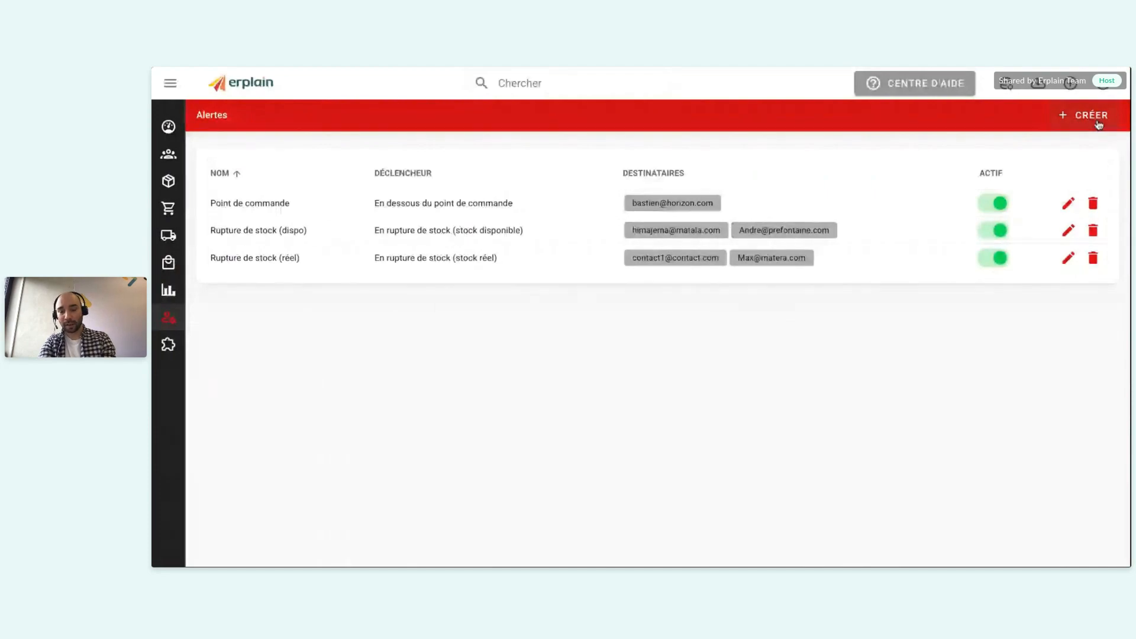
pyautogui.click(1091, 115)
pyautogui.click(819, 305)
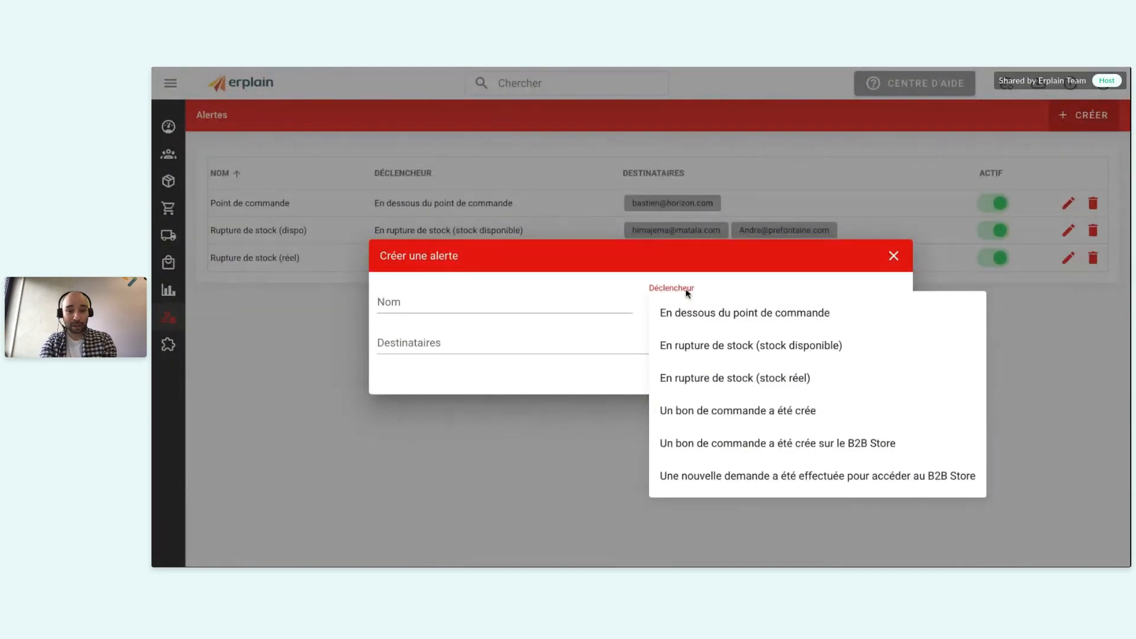
pyautogui.click(680, 314)
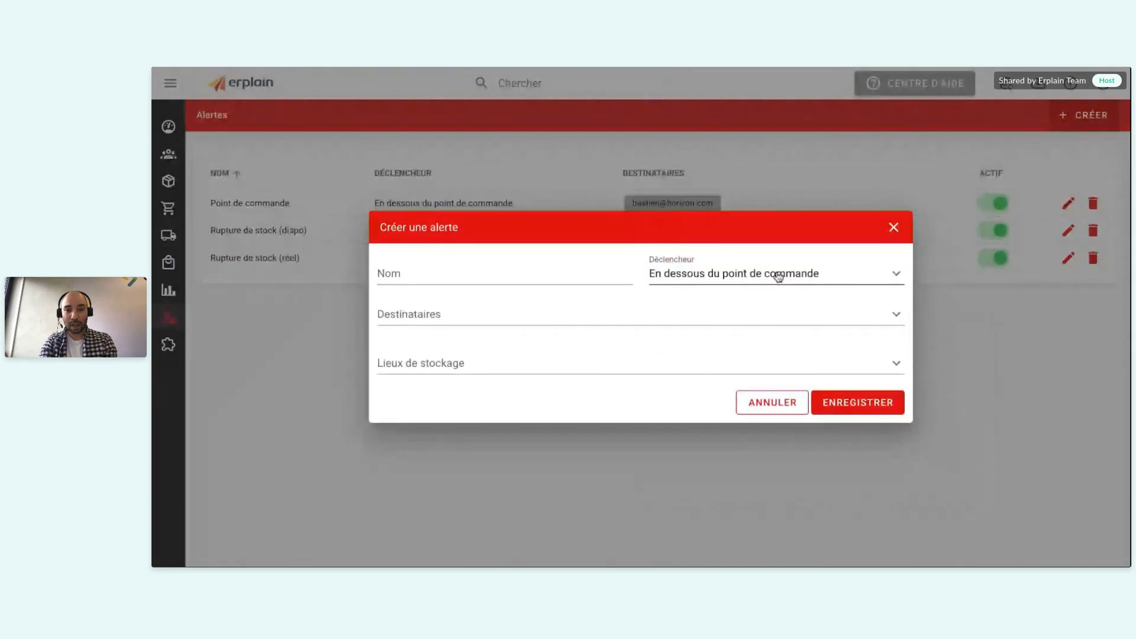
pyautogui.click(778, 276)
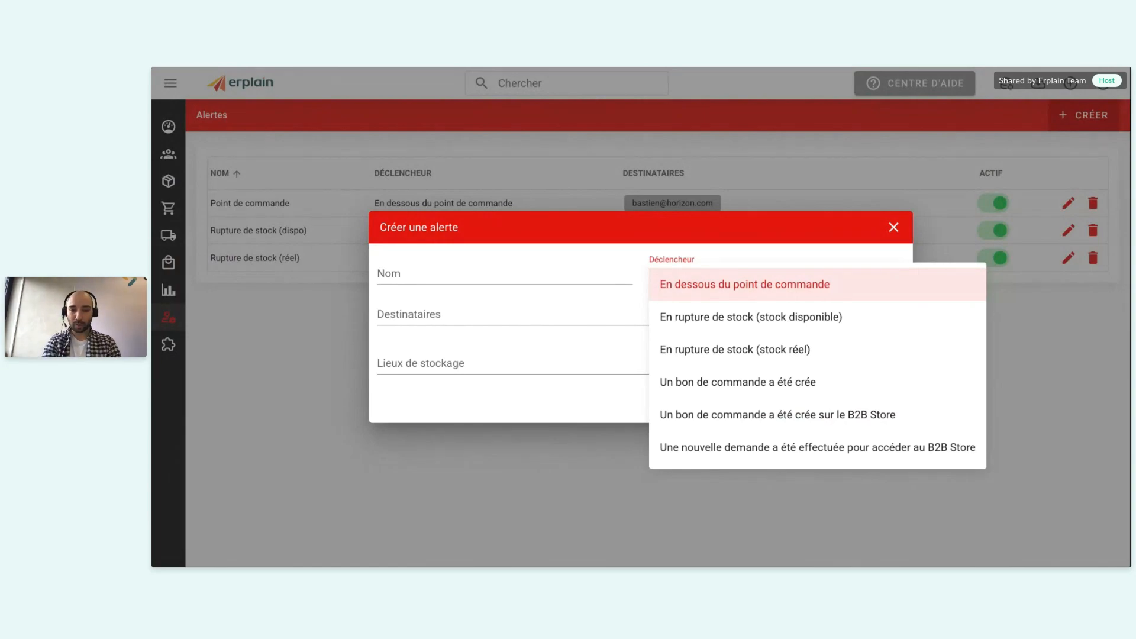
pyautogui.click(752, 287)
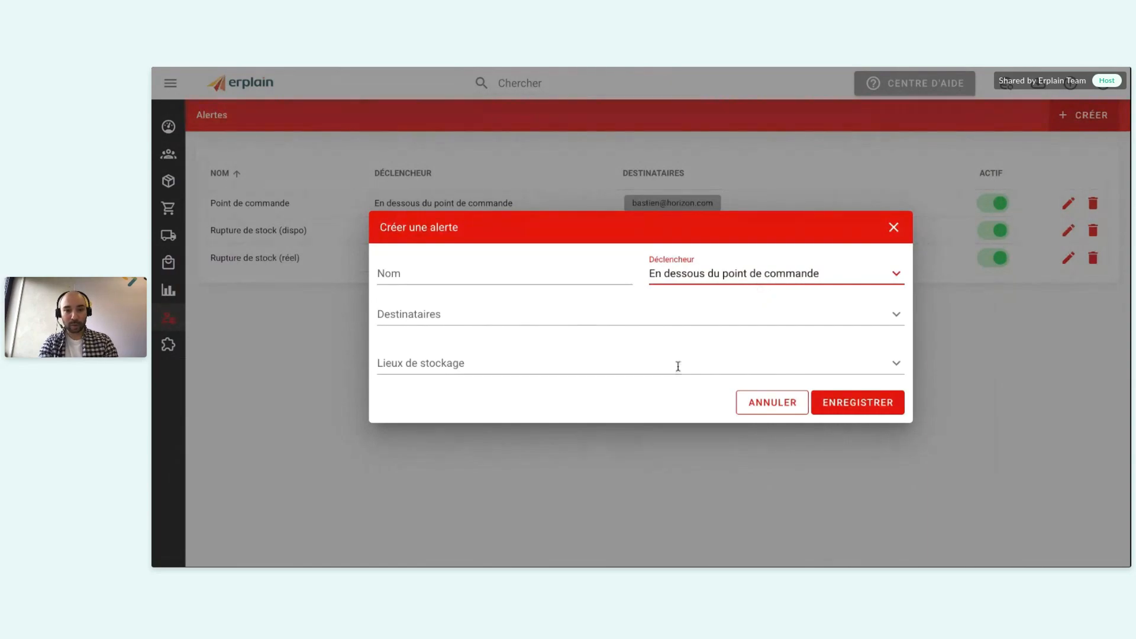
# Choose a recipient and the Warehouse storage location for the new alert, and discard the alert without saving.
pyautogui.click(581, 318)
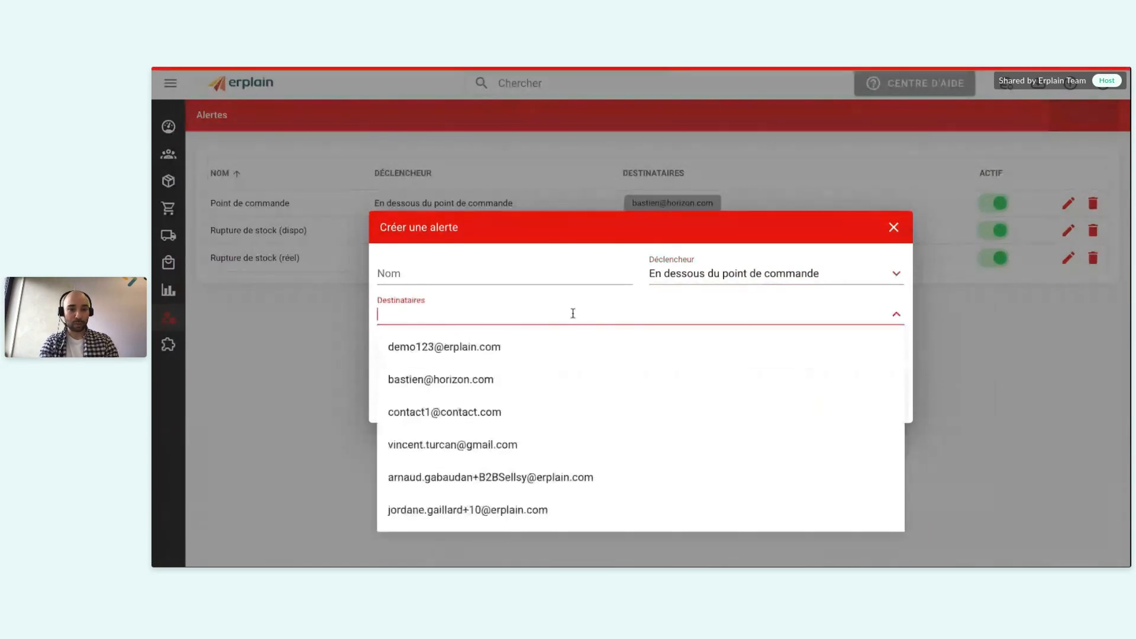
pyautogui.click(497, 380)
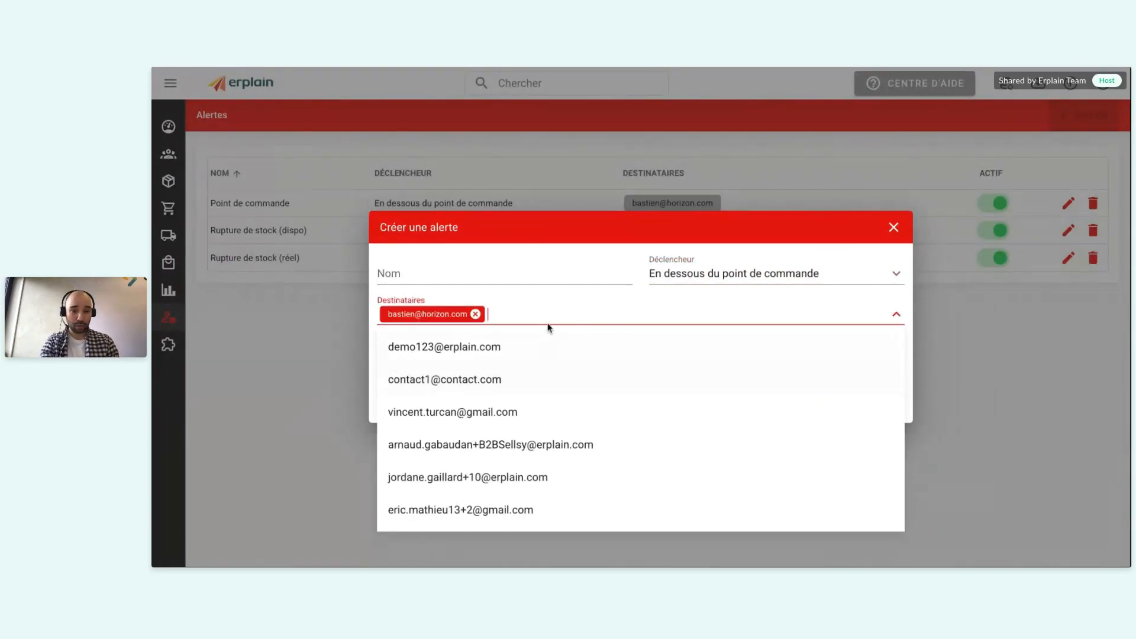
pyautogui.click(511, 277)
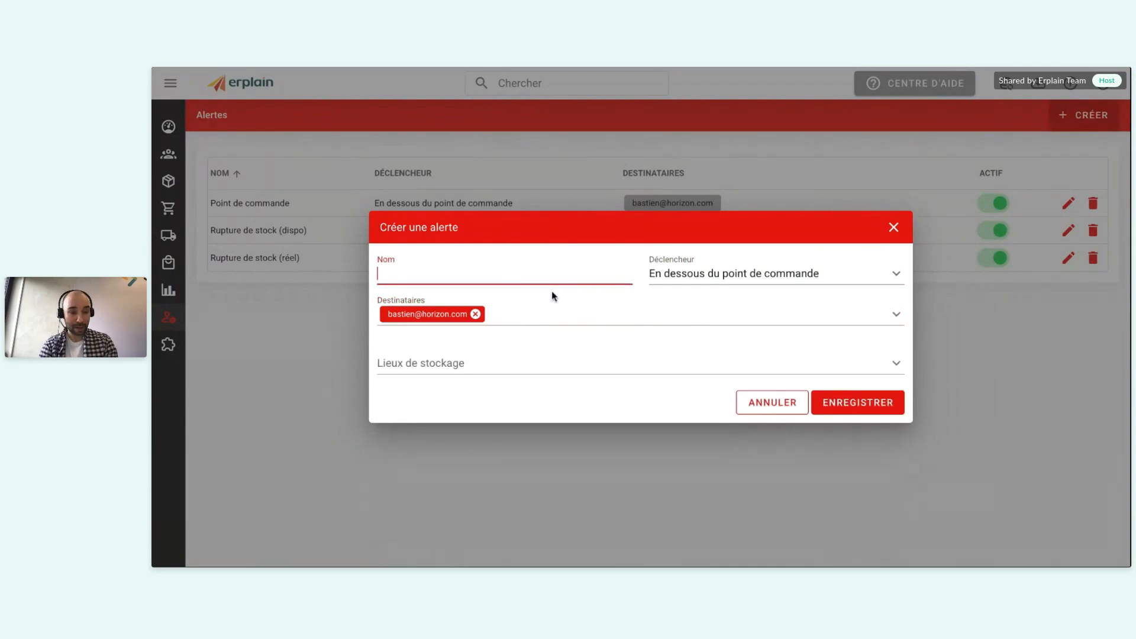
pyautogui.click(465, 362)
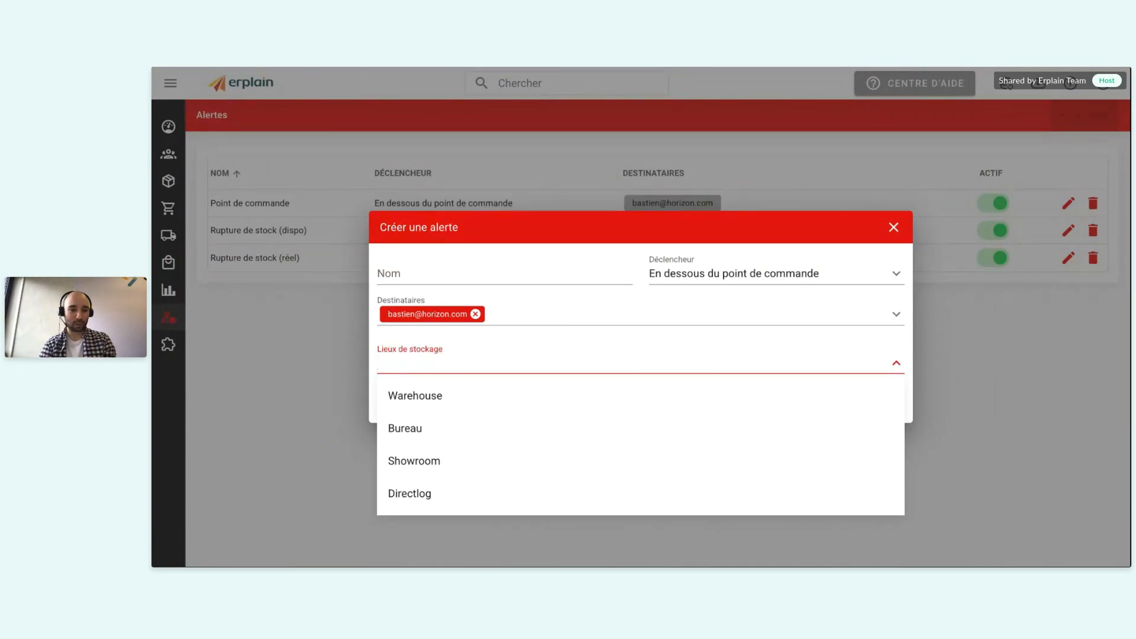
pyautogui.click(454, 406)
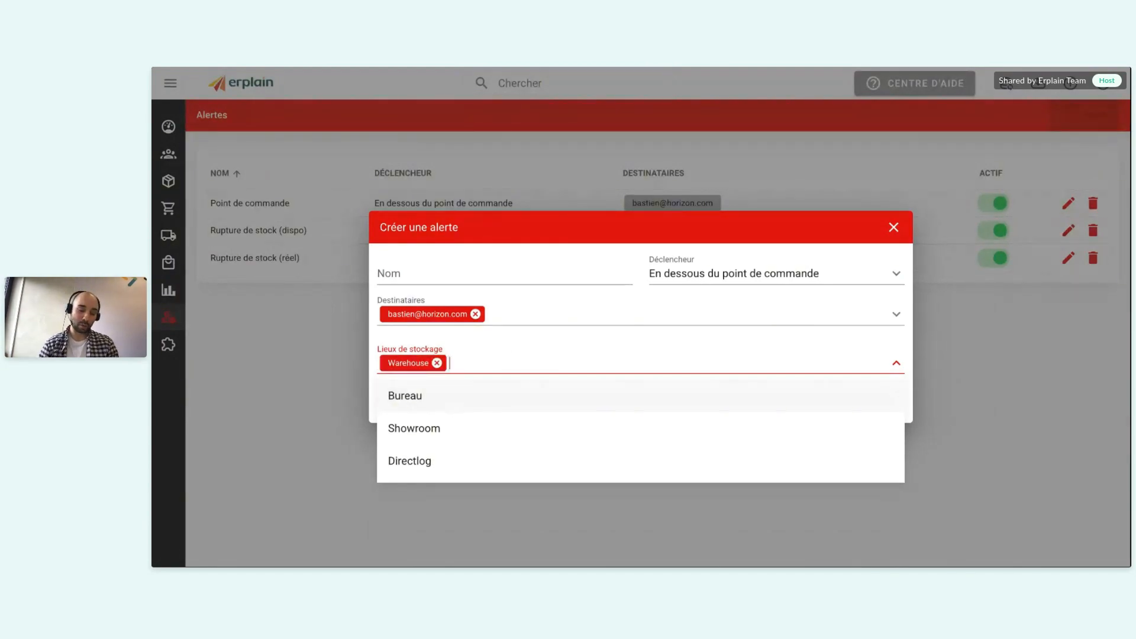
pyautogui.click(894, 229)
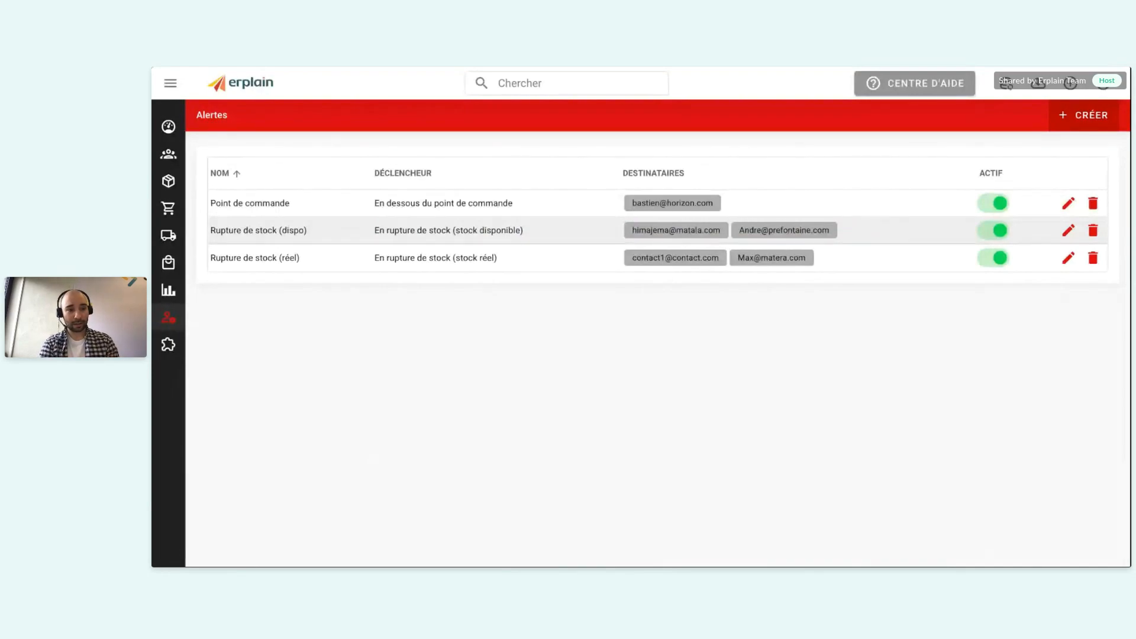
# Return to the reorder point list in the stock section.
pyautogui.moveTo(191, 329)
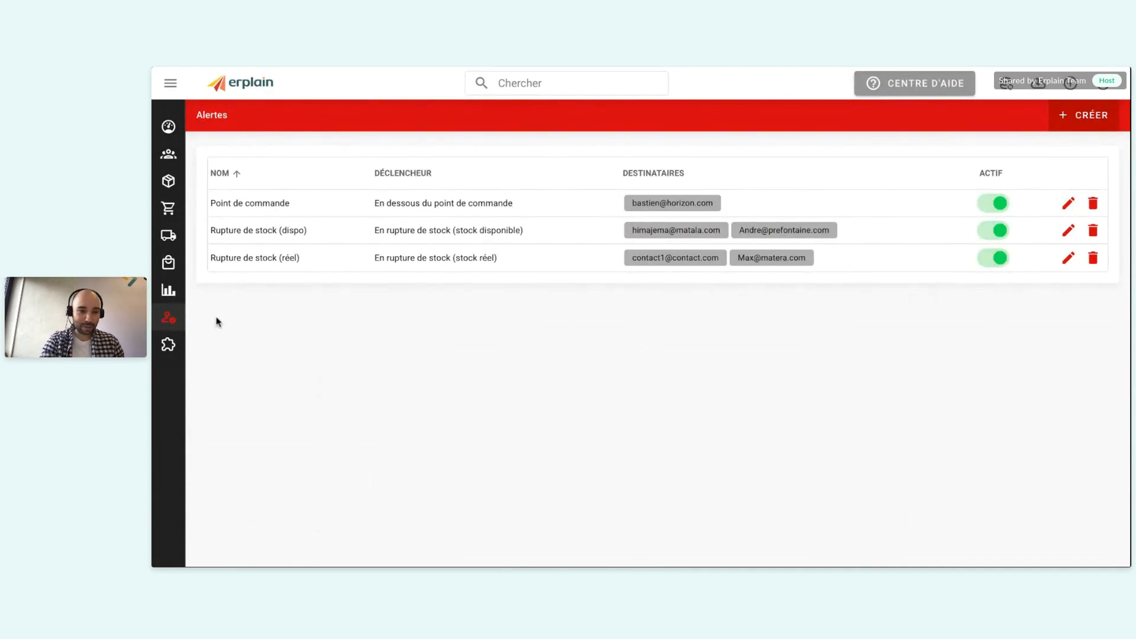
pyautogui.moveTo(190, 355)
pyautogui.scroll(-3, 191, 358)
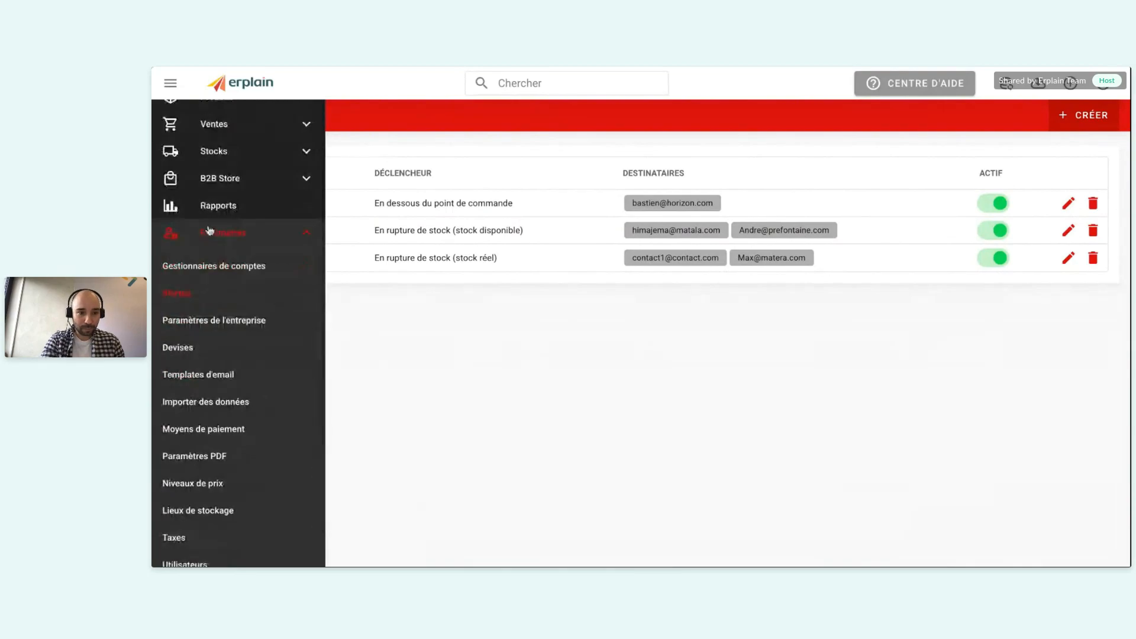
pyautogui.scroll(-2, 237, 346)
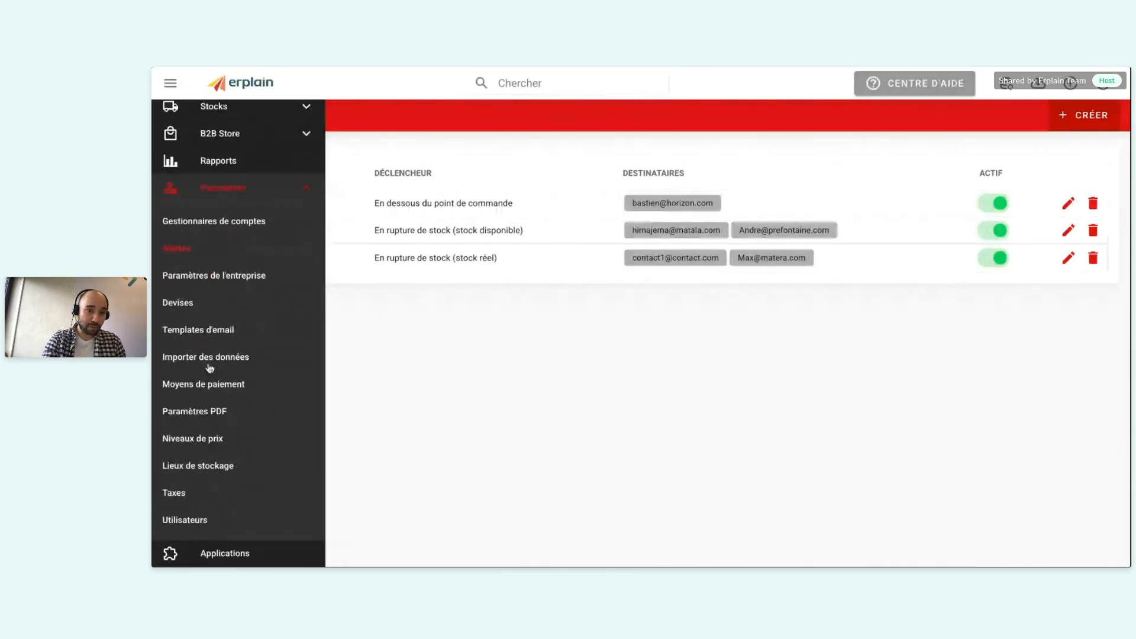
pyautogui.scroll(3, 287, 248)
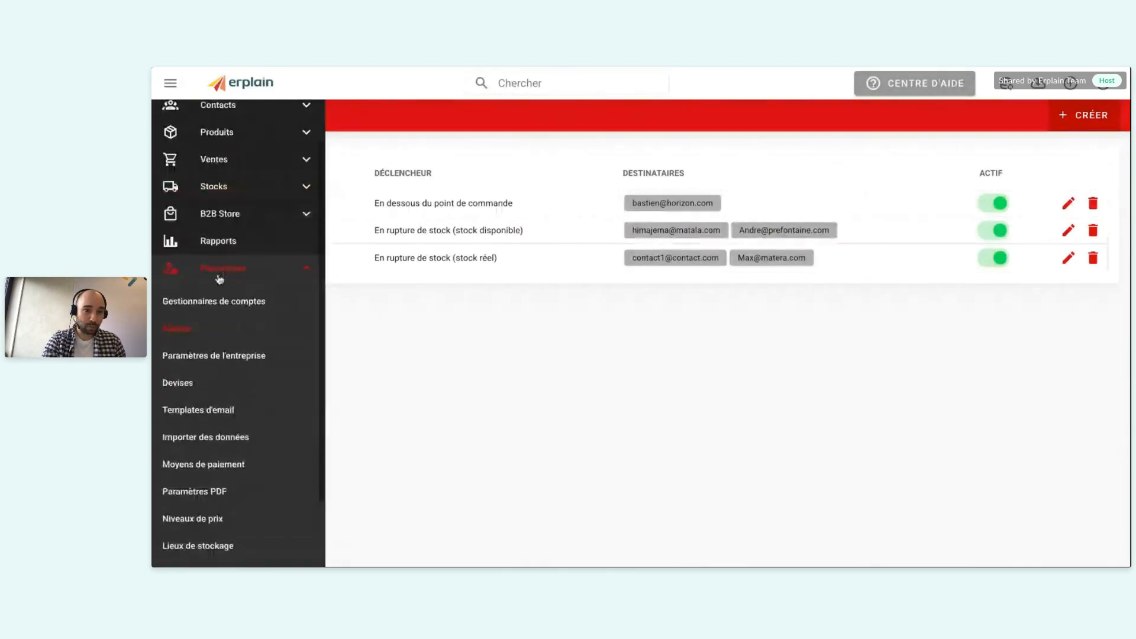
pyautogui.click(213, 198)
pyautogui.click(213, 394)
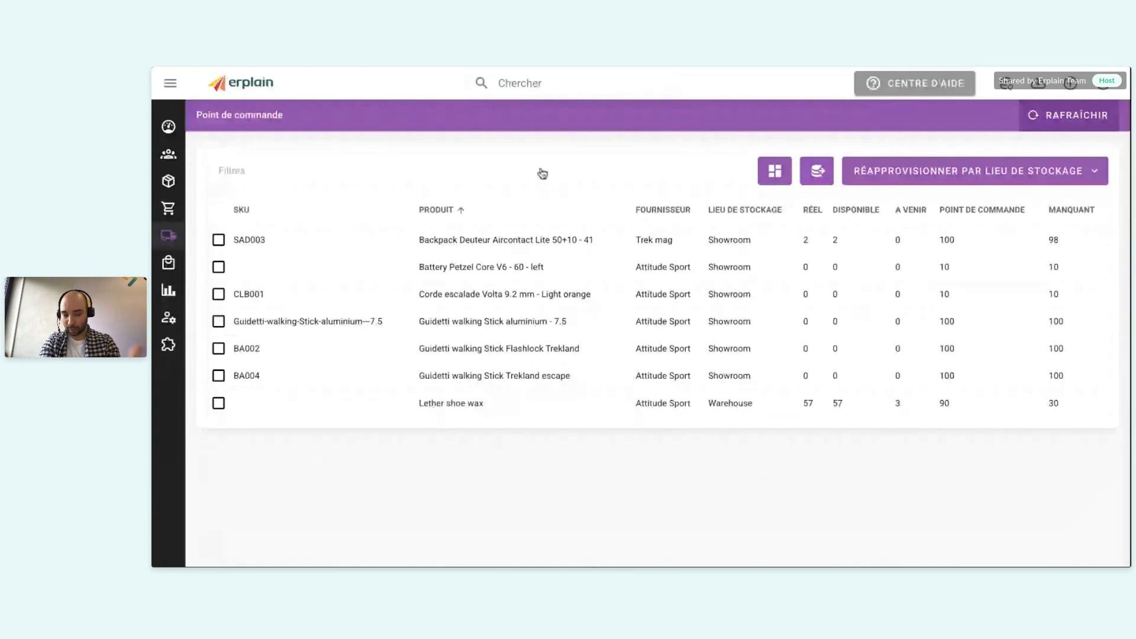
# Try restocking only the selected Showroom products Backpack Deuteur Aircontact Lite 50+10 - 41 and Battery Petzel Core V6 - 60 - left.
pyautogui.click(218, 240)
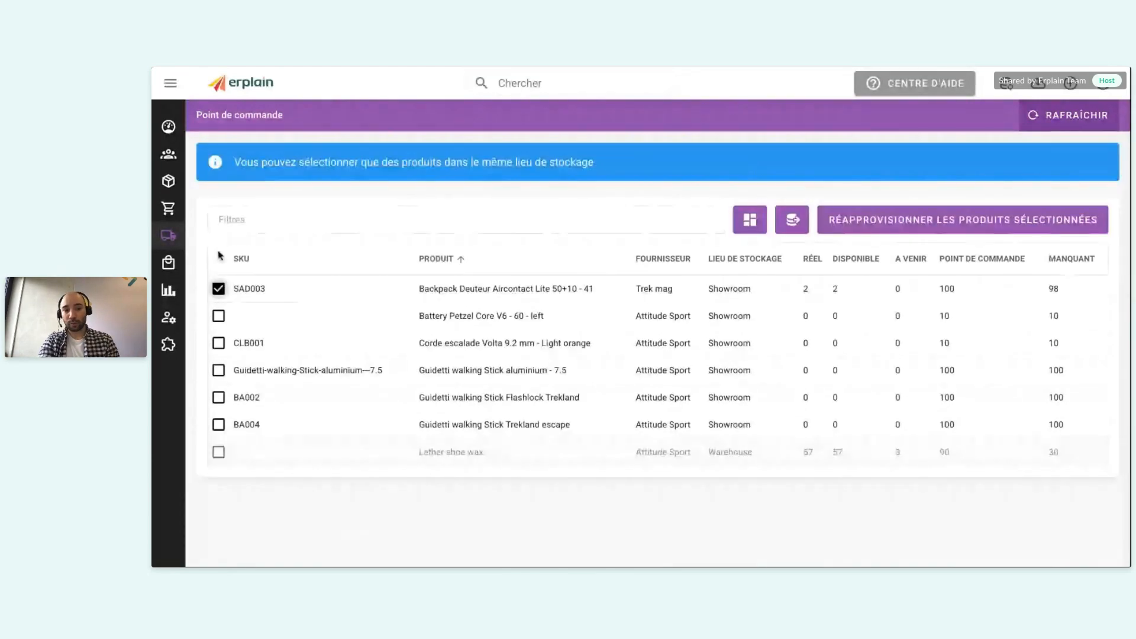
pyautogui.click(218, 315)
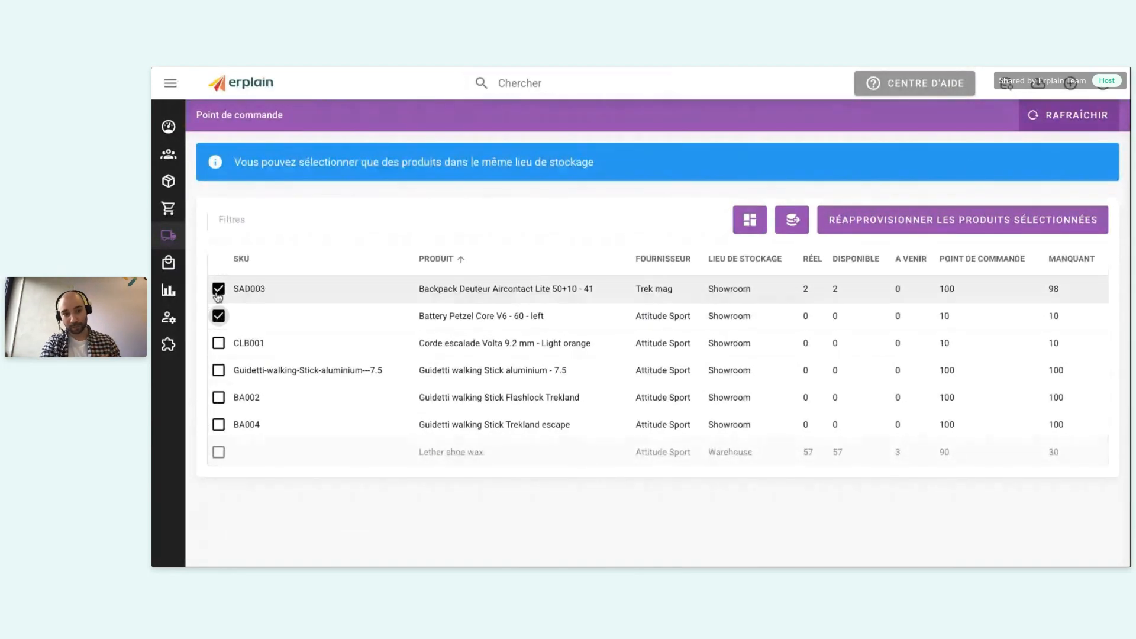
pyautogui.click(961, 230)
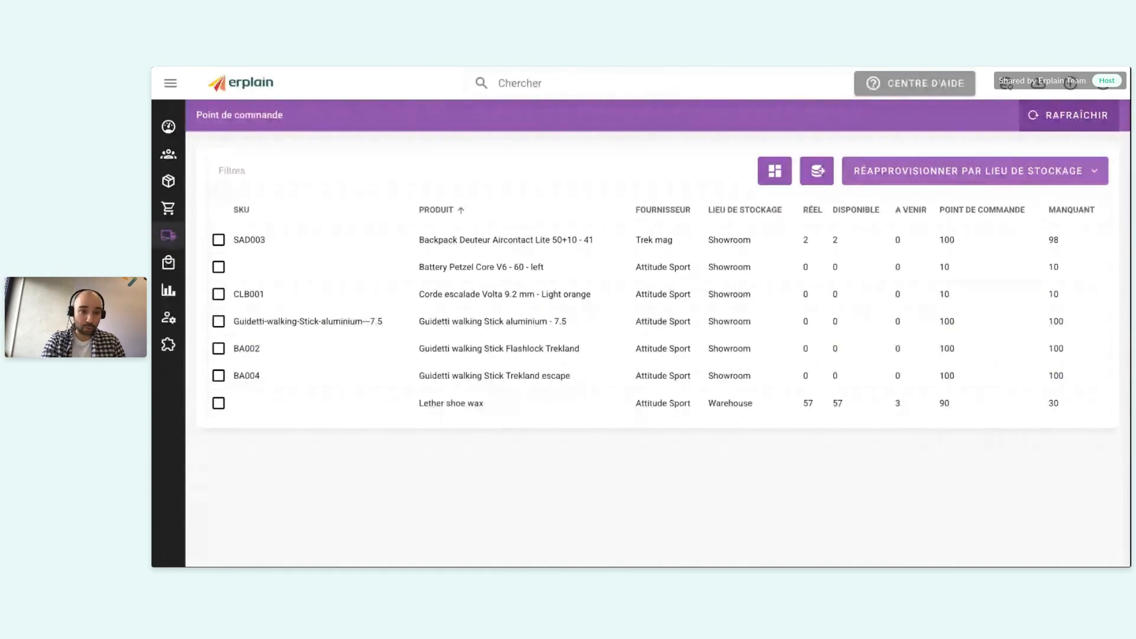
# Restock by the Showroom storage location, check the backpack's supplier choices, and proceed to the purchase order setup with the proposed suppliers.
pyautogui.click(975, 171)
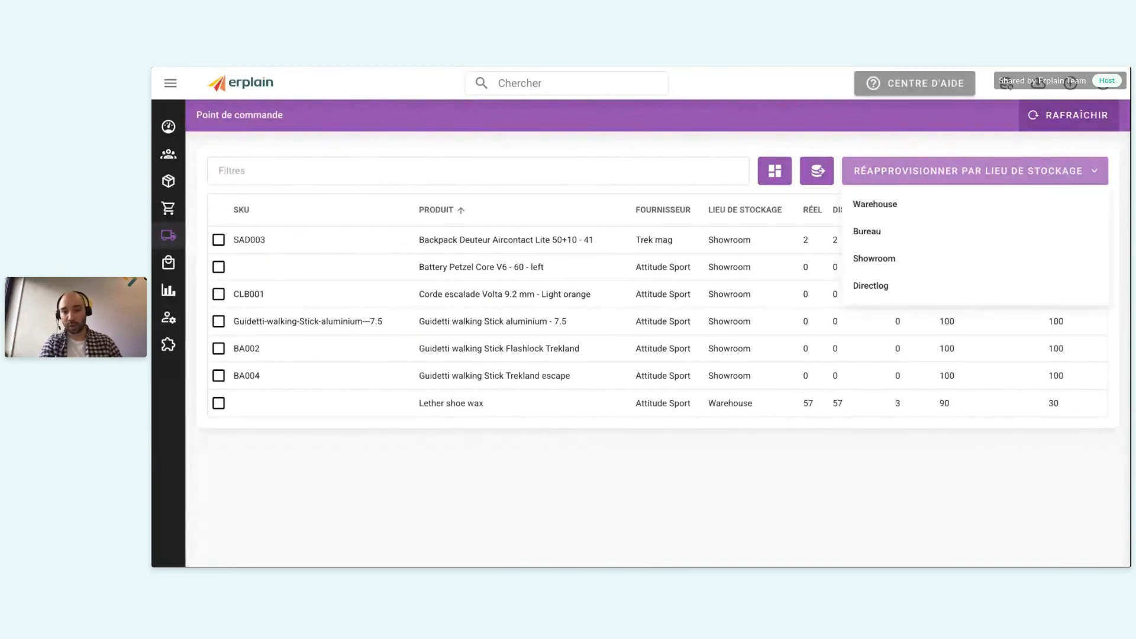
pyautogui.click(875, 261)
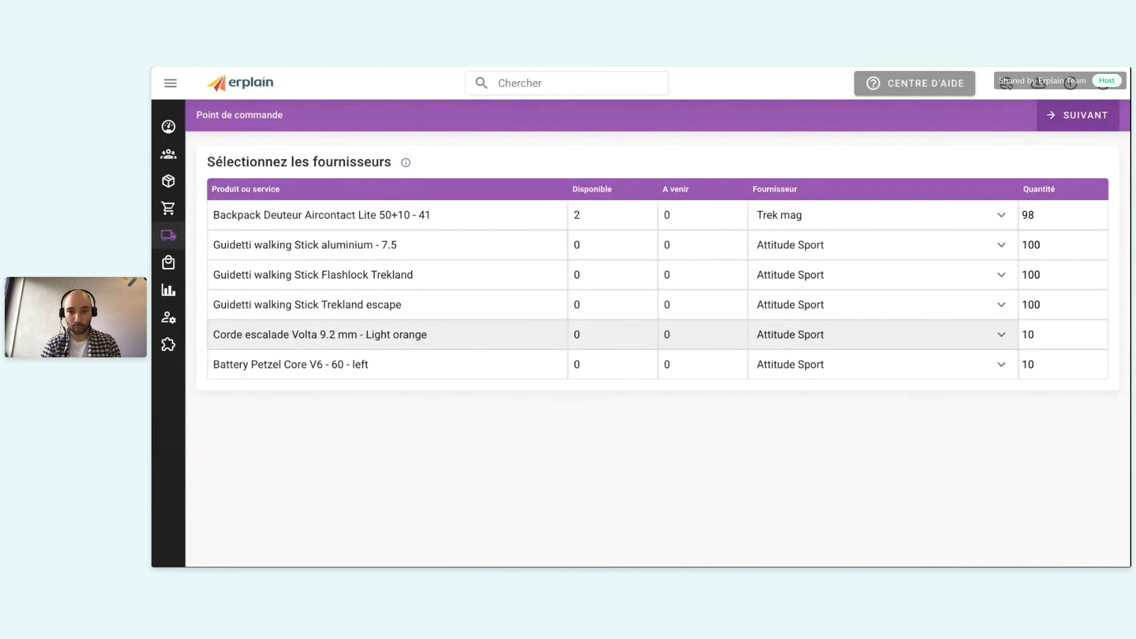
pyautogui.click(797, 215)
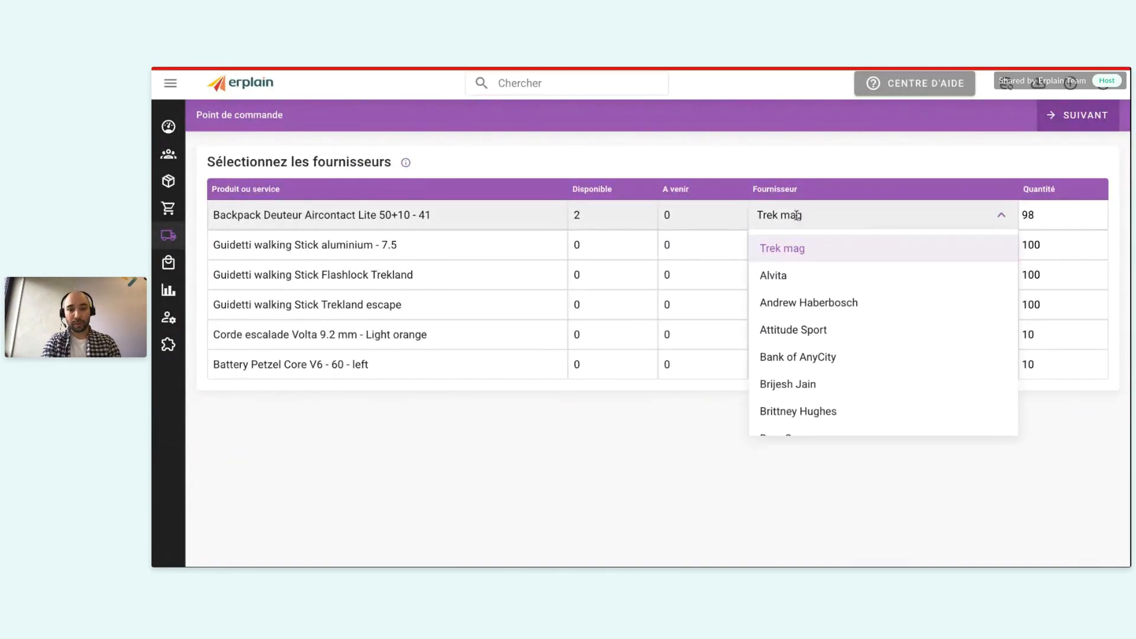
pyautogui.click(797, 156)
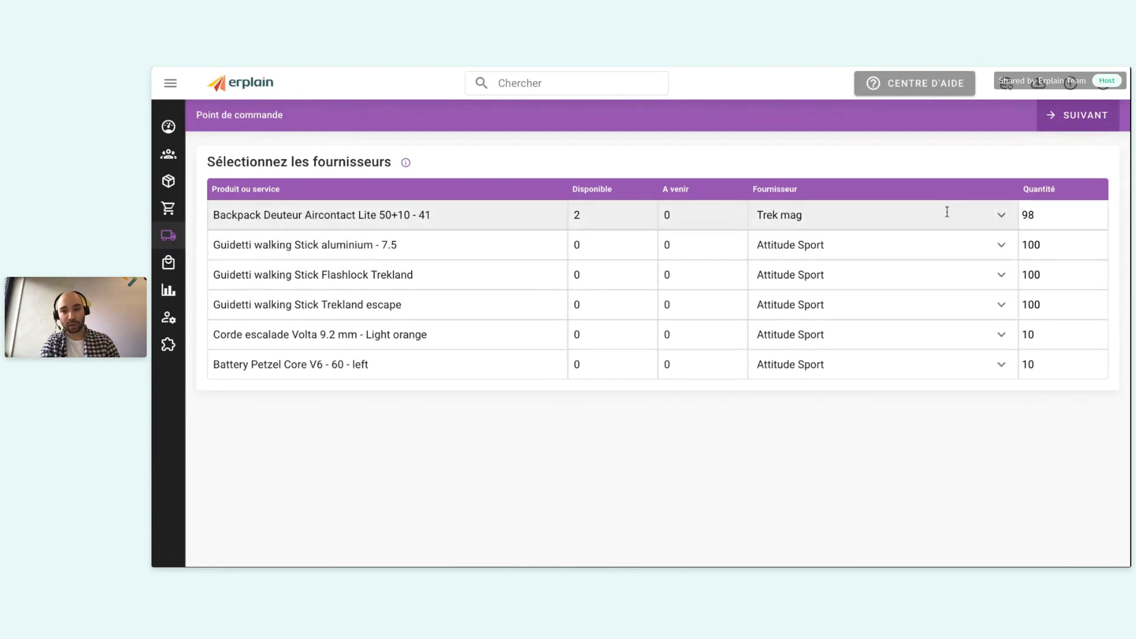
pyautogui.click(1063, 118)
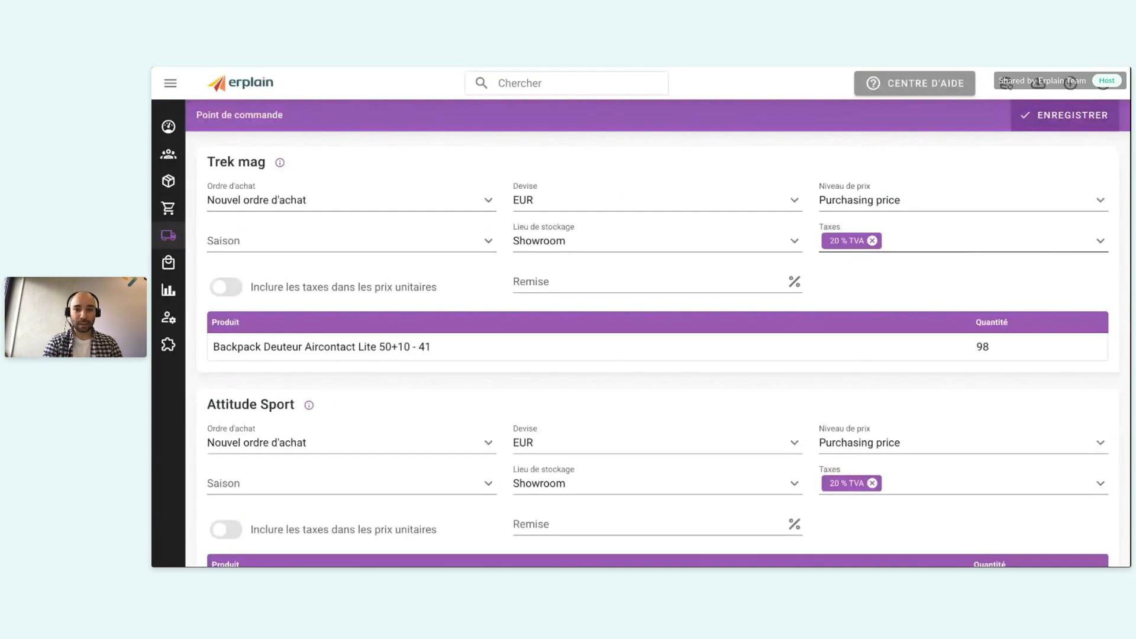
# Examine the proposed Trek mag and Attitude Sport purchase orders, including their storage location, taxes, products and quantities.
pyautogui.scroll(-1, 932, 236)
pyautogui.scroll(1, 930, 240)
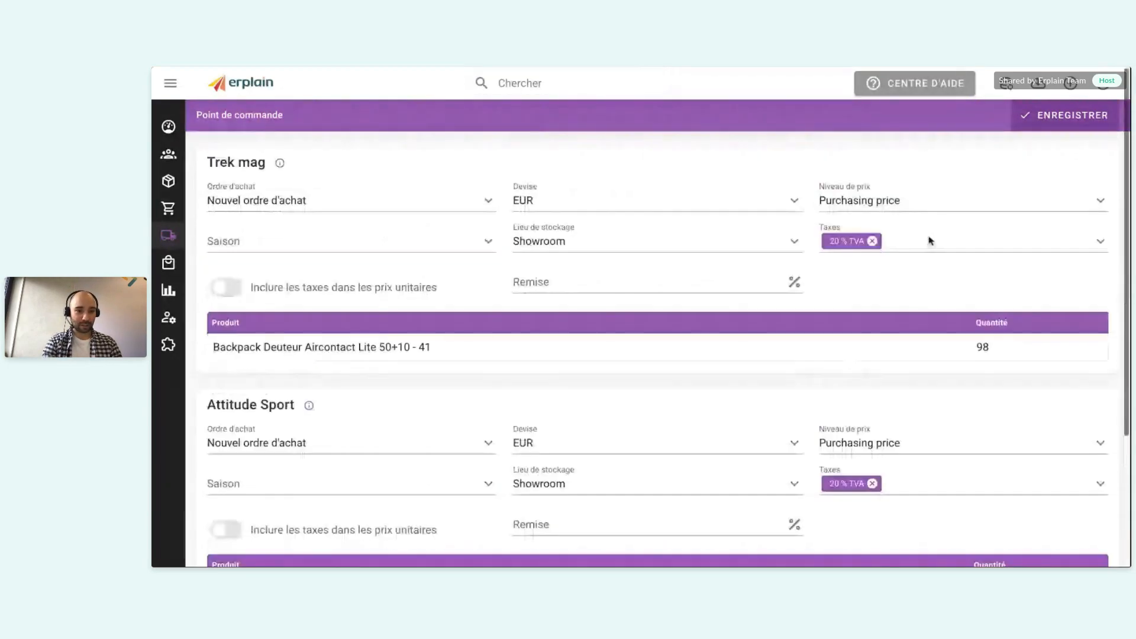
pyautogui.scroll(-2, 697, 294)
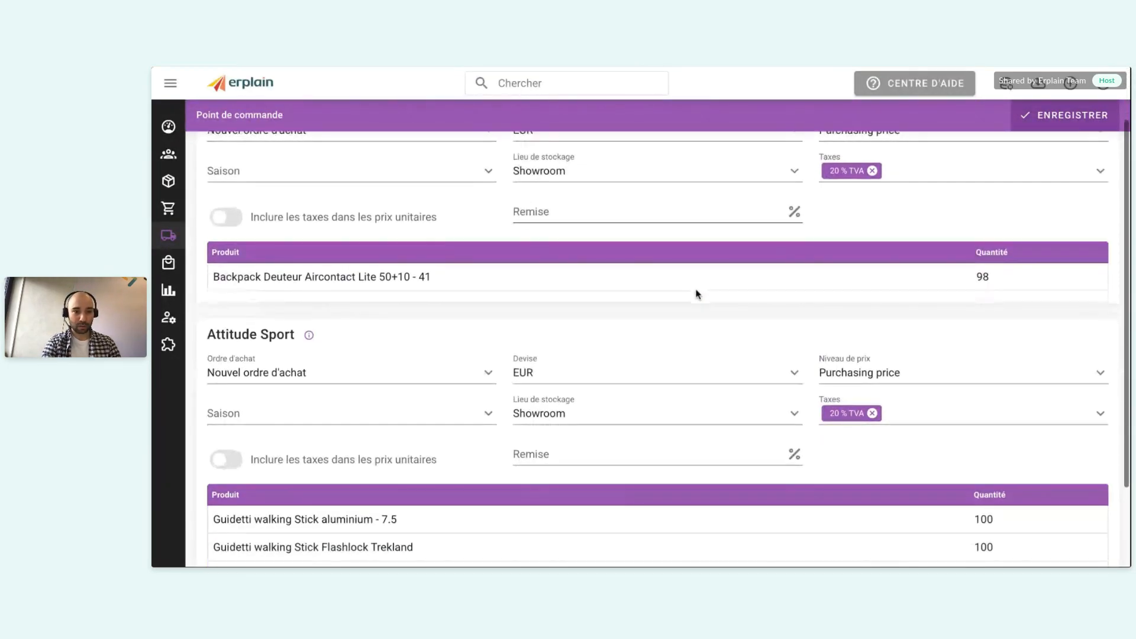
pyautogui.scroll(2, 696, 294)
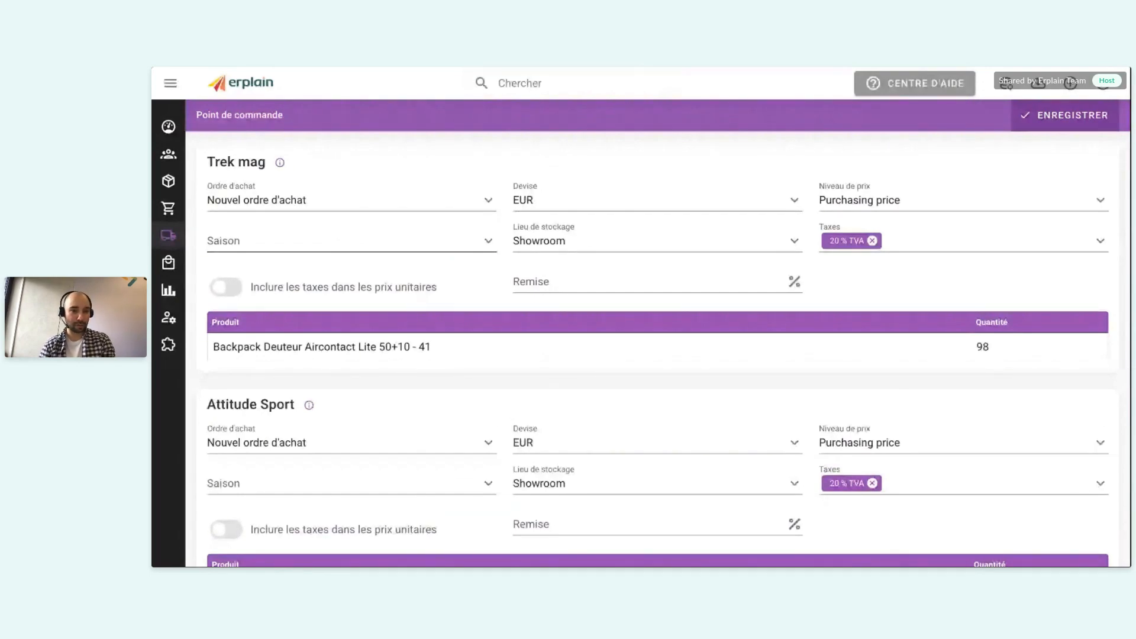
pyautogui.scroll(-3, 663, 350)
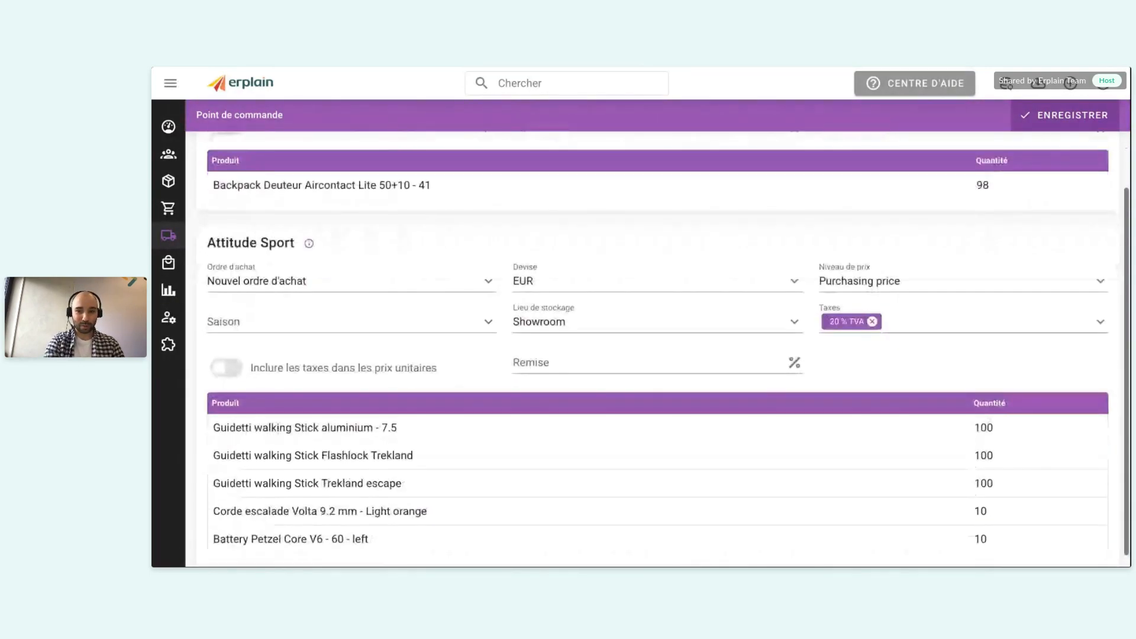
pyautogui.scroll(1, 658, 349)
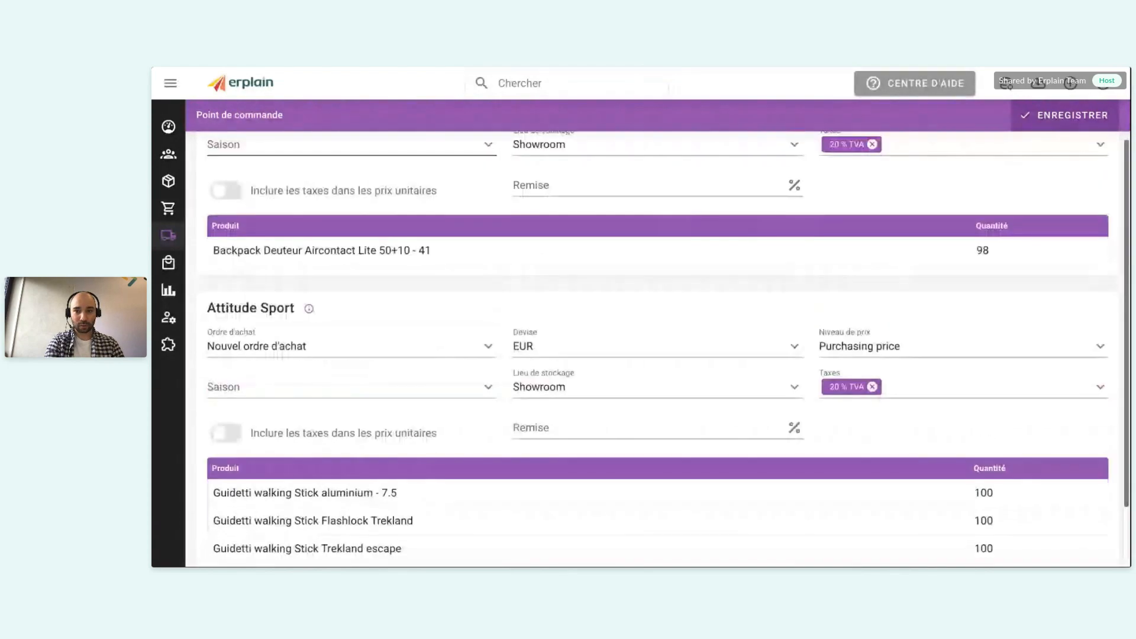
pyautogui.scroll(2, 658, 349)
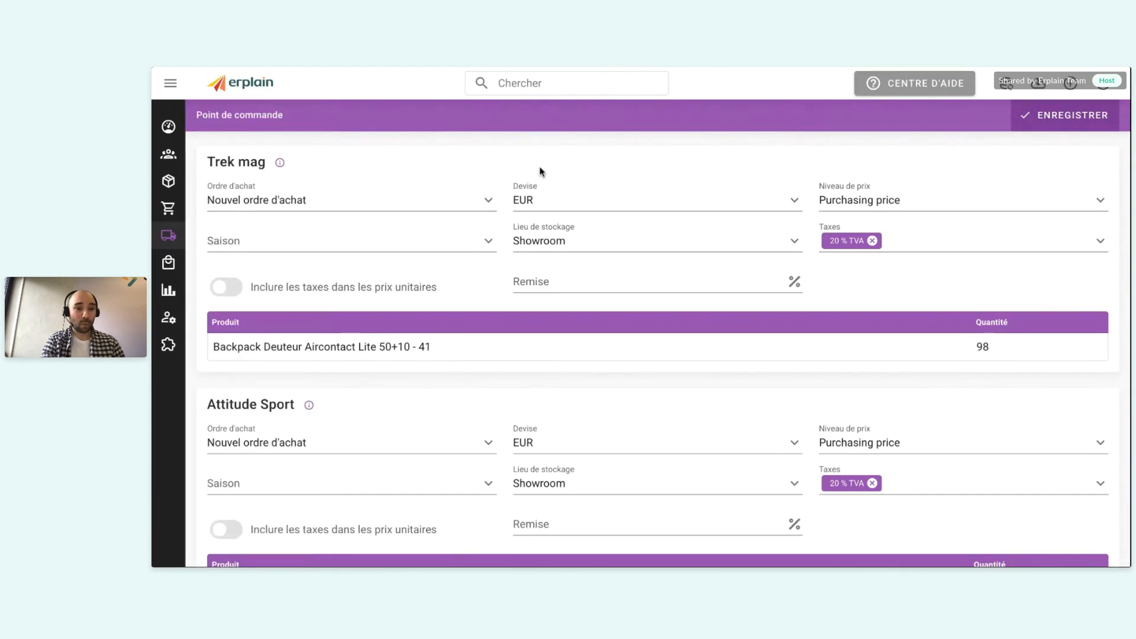
# Open the stock update page and examine the Showroom products' editable reorder points and the stock level export options.
pyautogui.moveTo(181, 254)
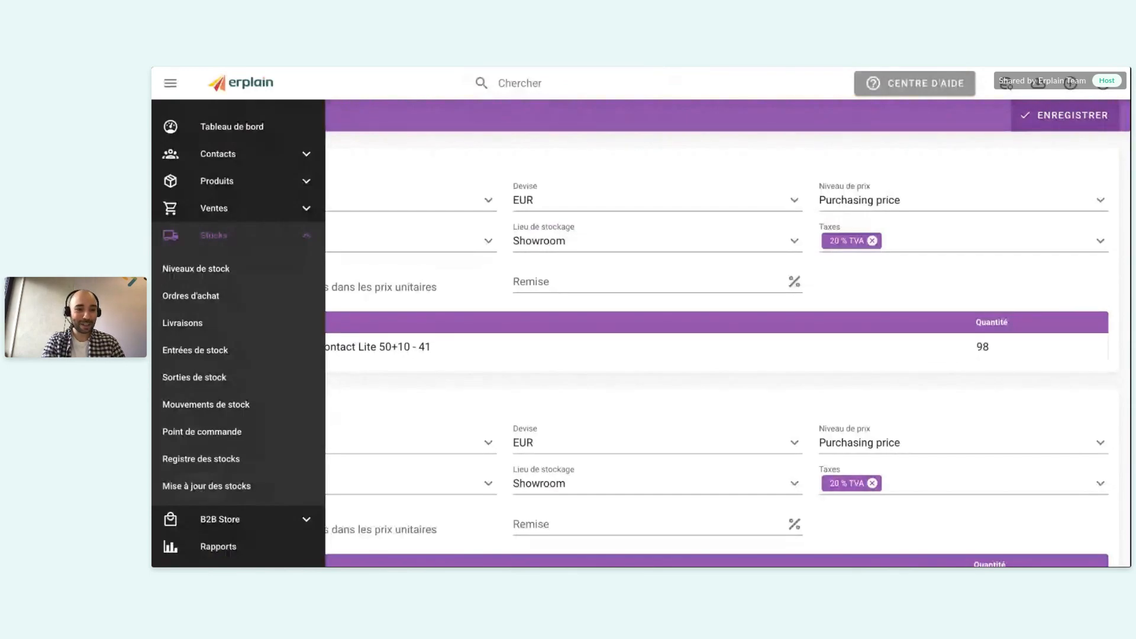
pyautogui.click(207, 485)
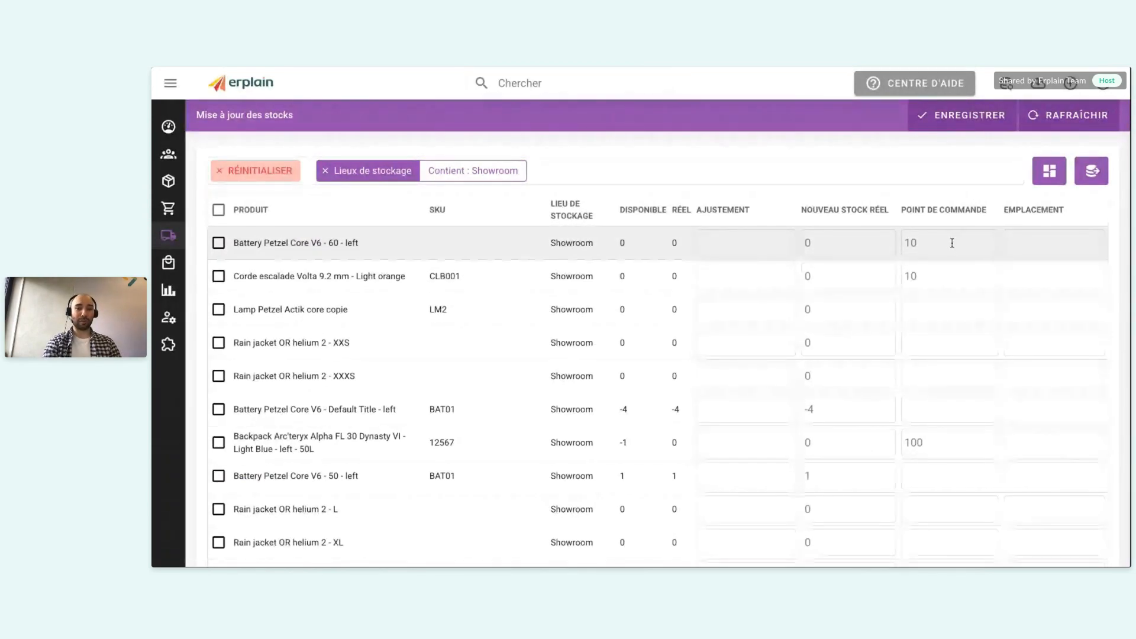
pyautogui.click(932, 308)
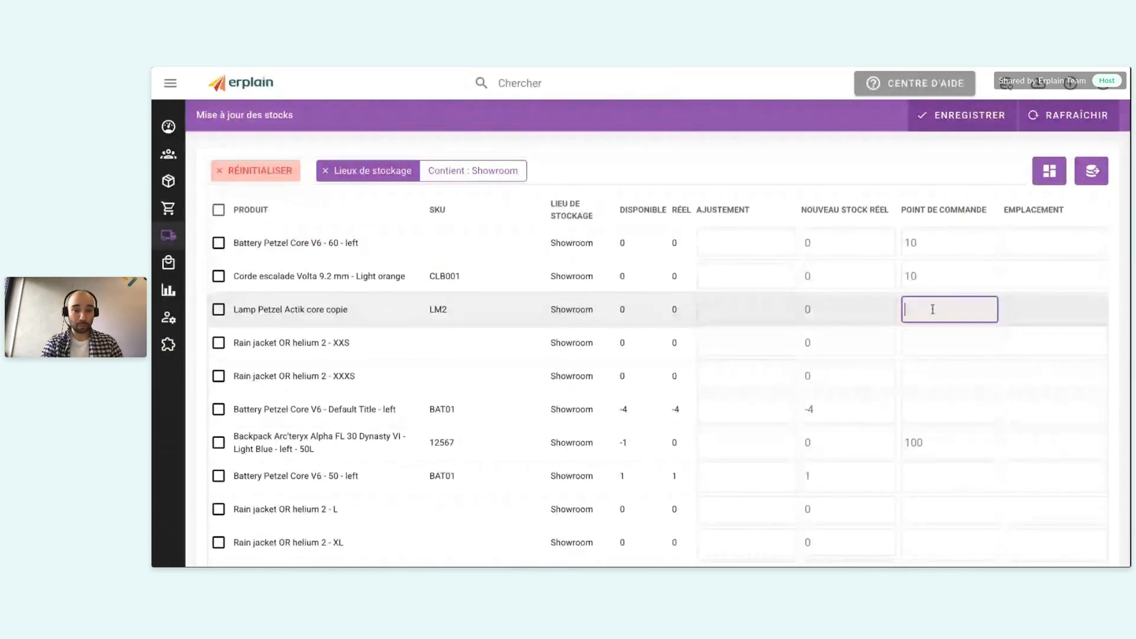
pyautogui.scroll(-4, 932, 309)
pyautogui.scroll(-10, 669, 364)
pyautogui.scroll(3, 669, 364)
pyautogui.scroll(-3, 658, 512)
pyautogui.scroll(20, 658, 512)
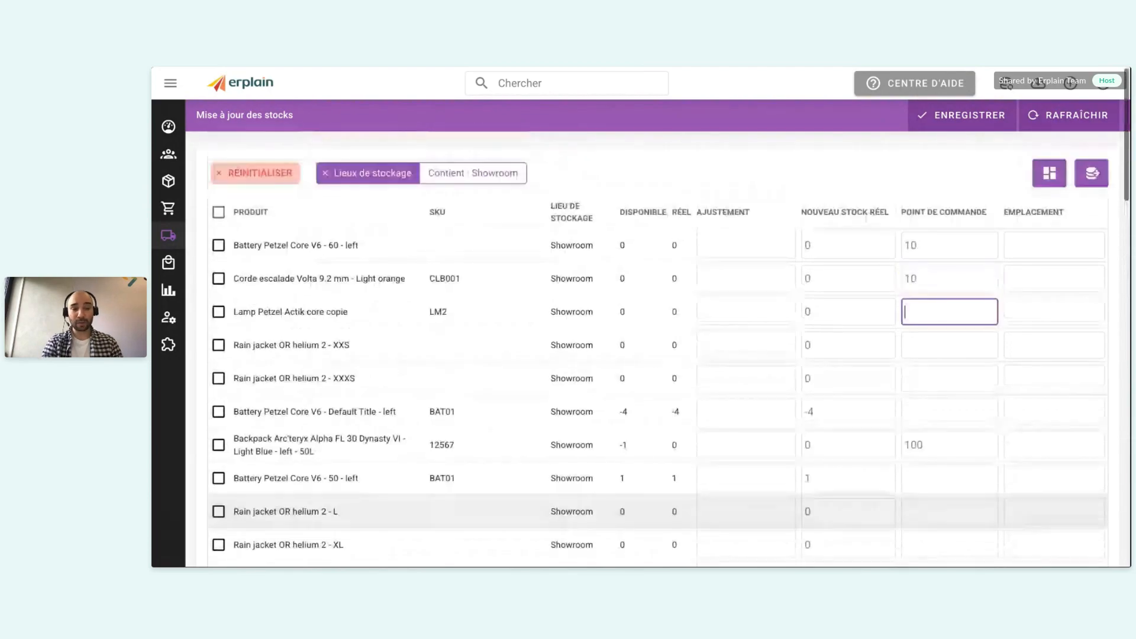
pyautogui.scroll(-1, 950, 313)
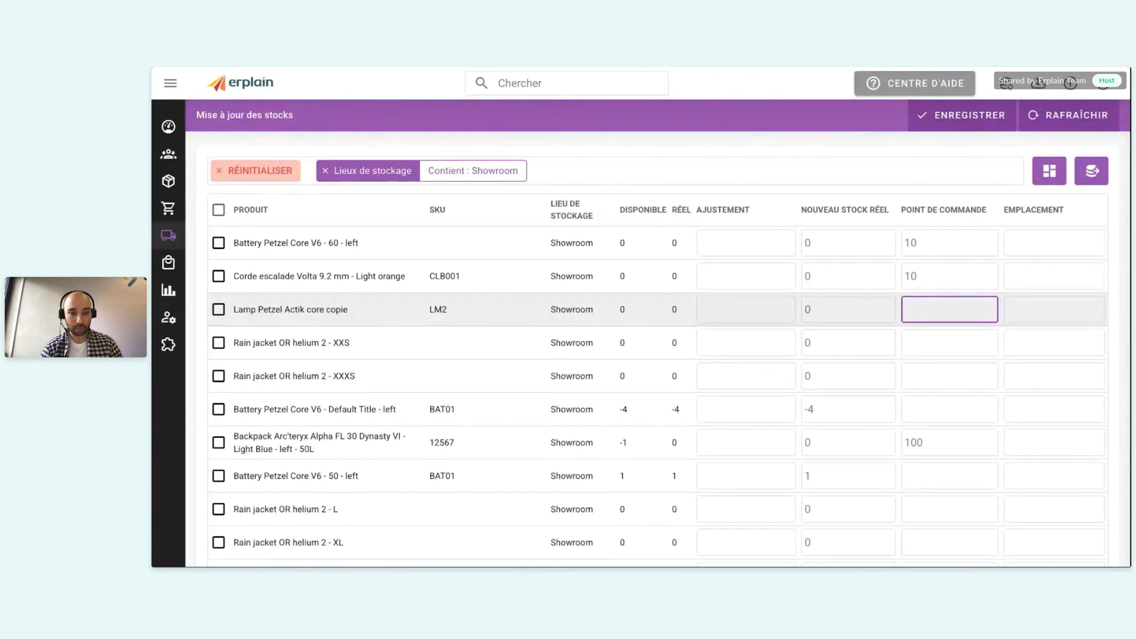
pyautogui.click(1088, 175)
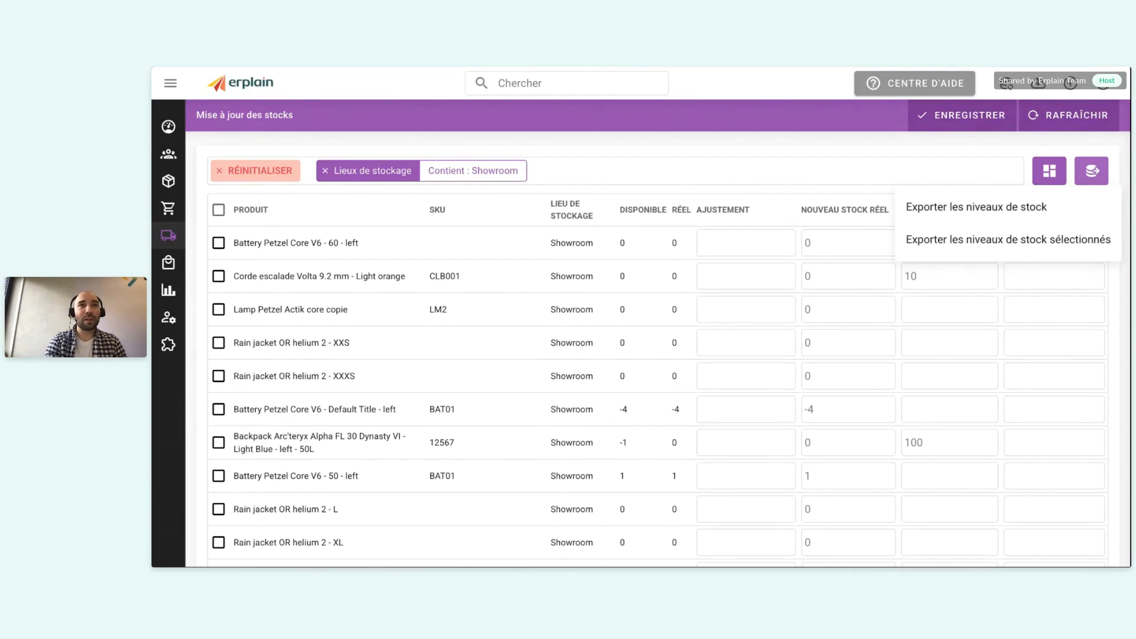
# Open the AS sport sales order created on 21 février 2025 from the sales order list.
pyautogui.moveTo(177, 204)
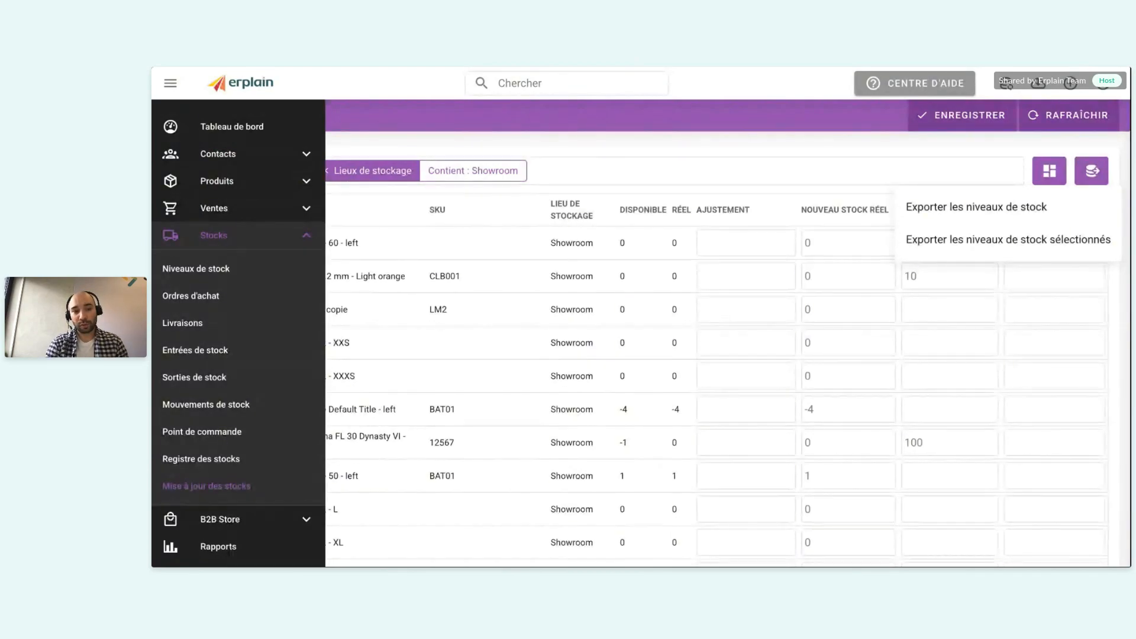
pyautogui.click(194, 207)
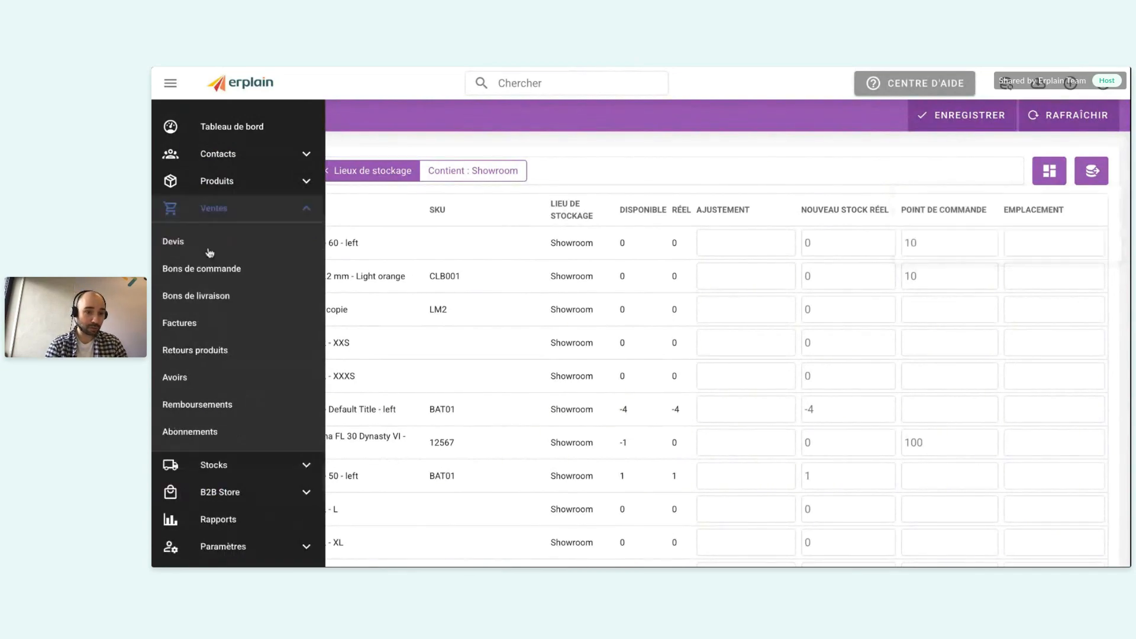
pyautogui.click(188, 271)
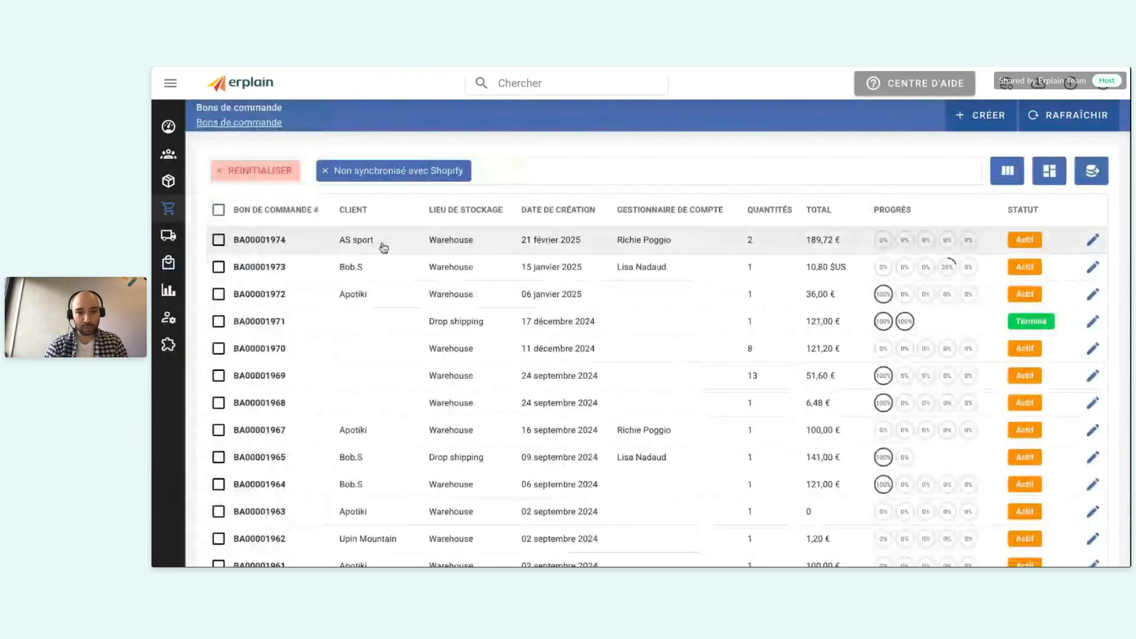
pyautogui.click(252, 241)
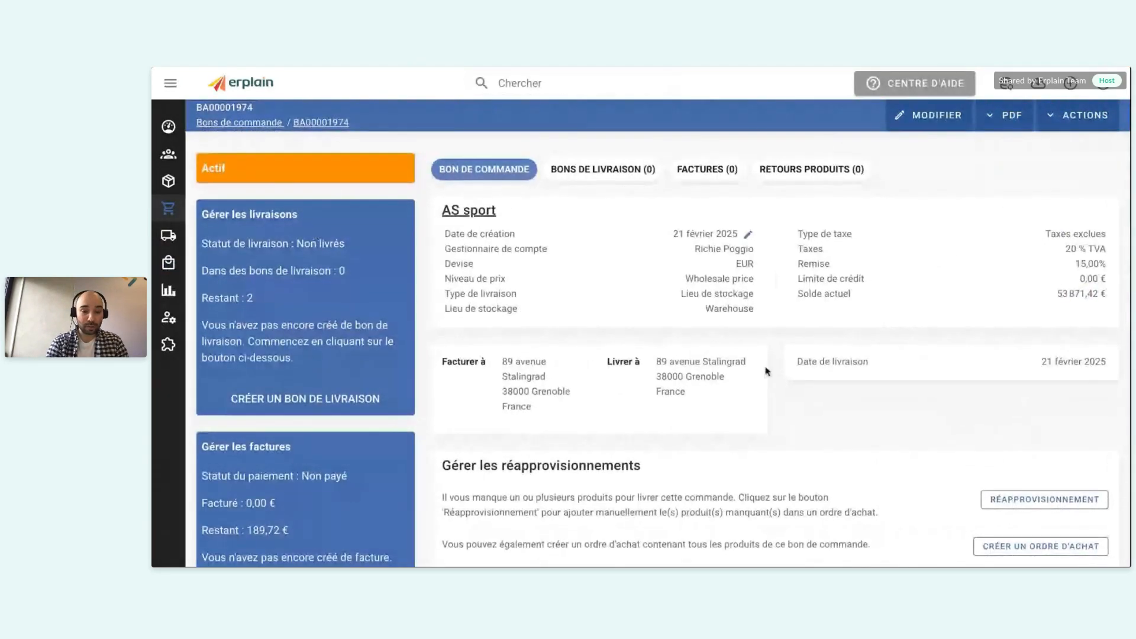
# Examine the sales order's products and restocking options, and open the replenishment proposal for its missing product.
pyautogui.scroll(-1, 766, 371)
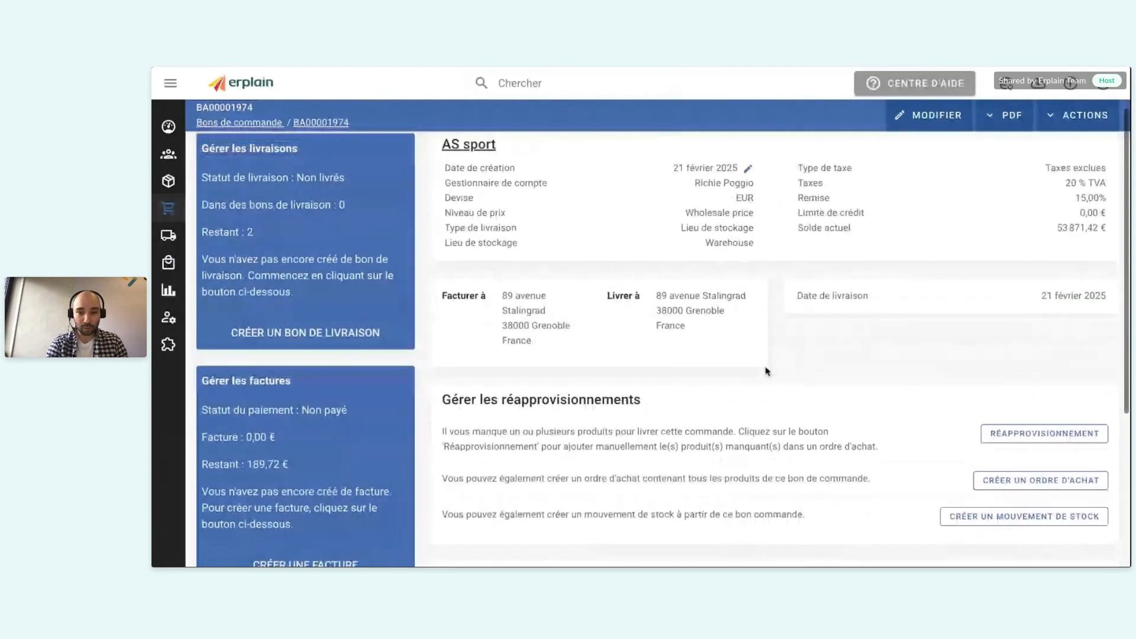
pyautogui.scroll(-1, 766, 371)
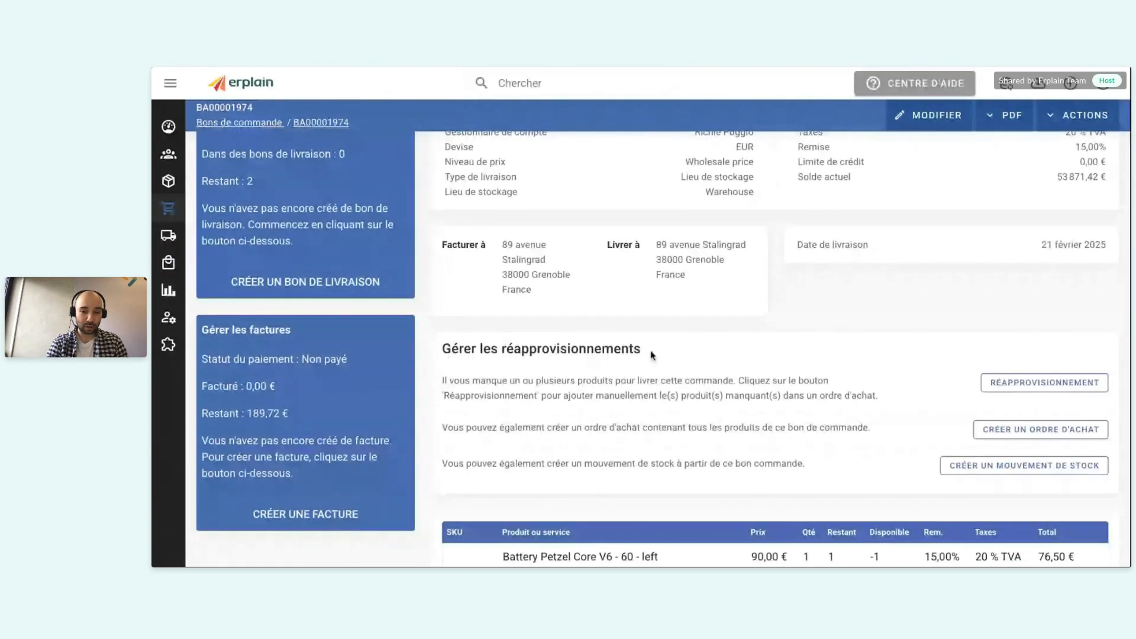
pyautogui.scroll(-1, 653, 355)
pyautogui.scroll(3, 653, 355)
pyautogui.scroll(-4, 652, 355)
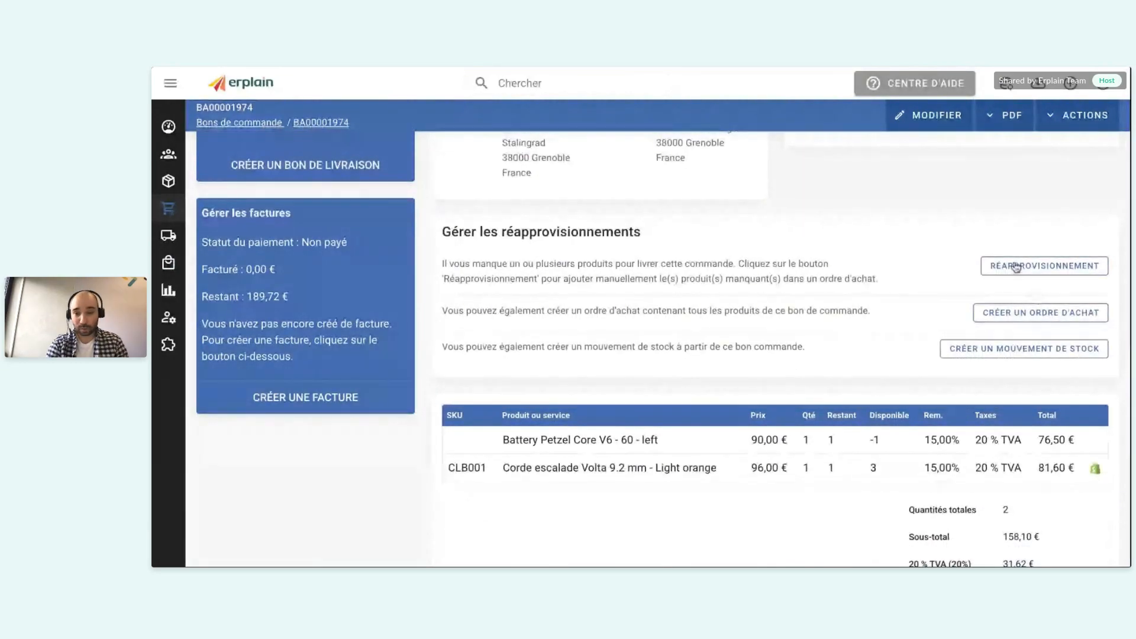
pyautogui.click(1006, 314)
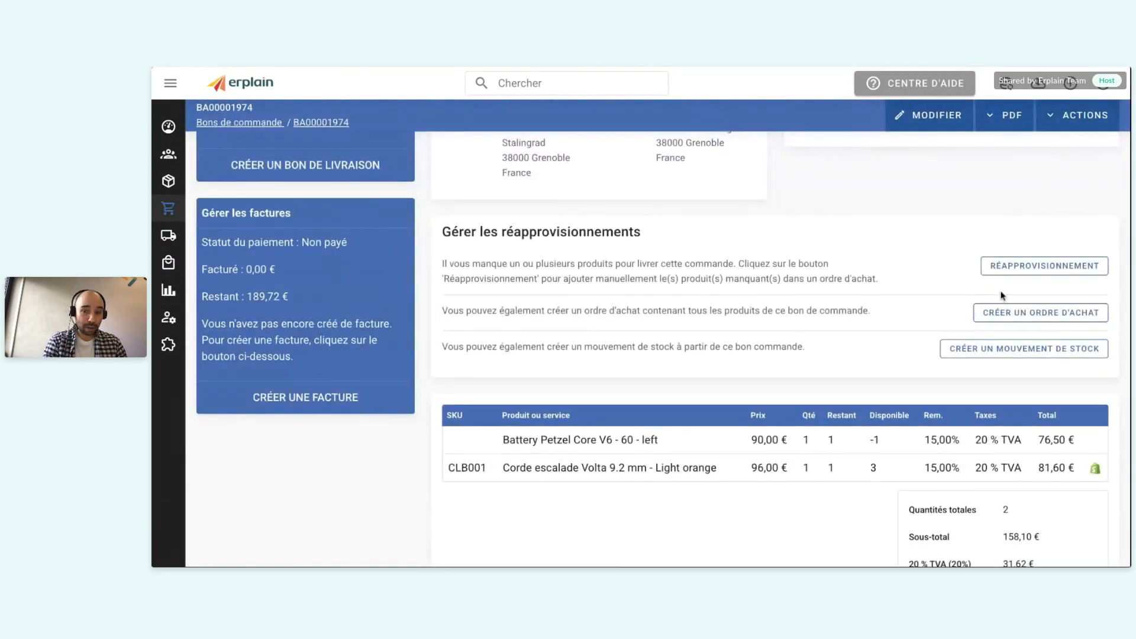
pyautogui.click(1023, 272)
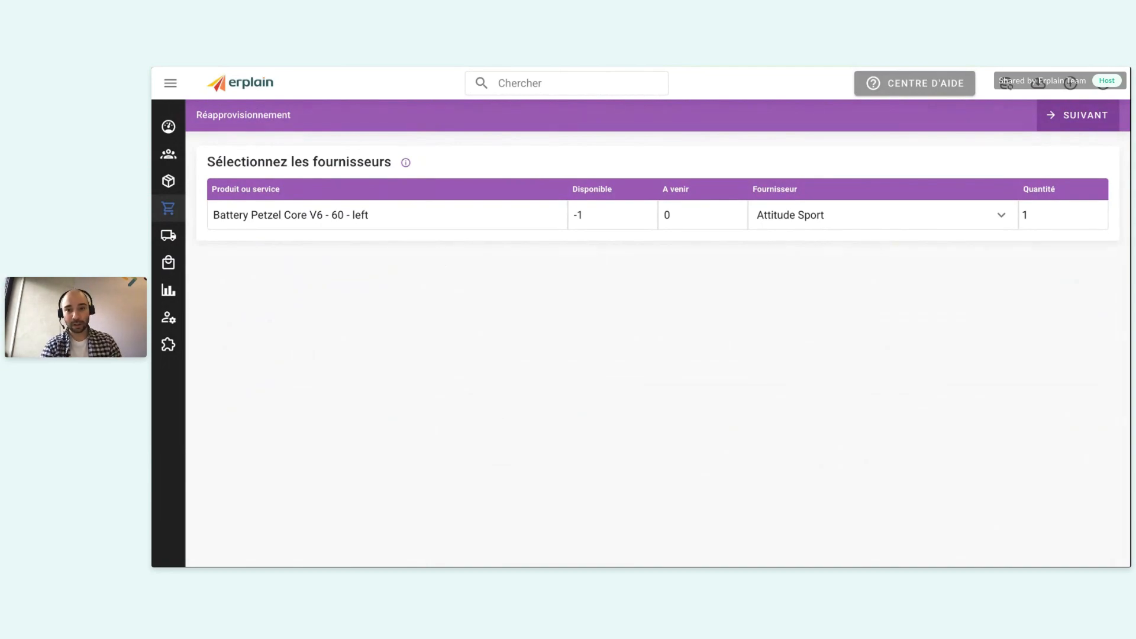
pyautogui.click(1044, 211)
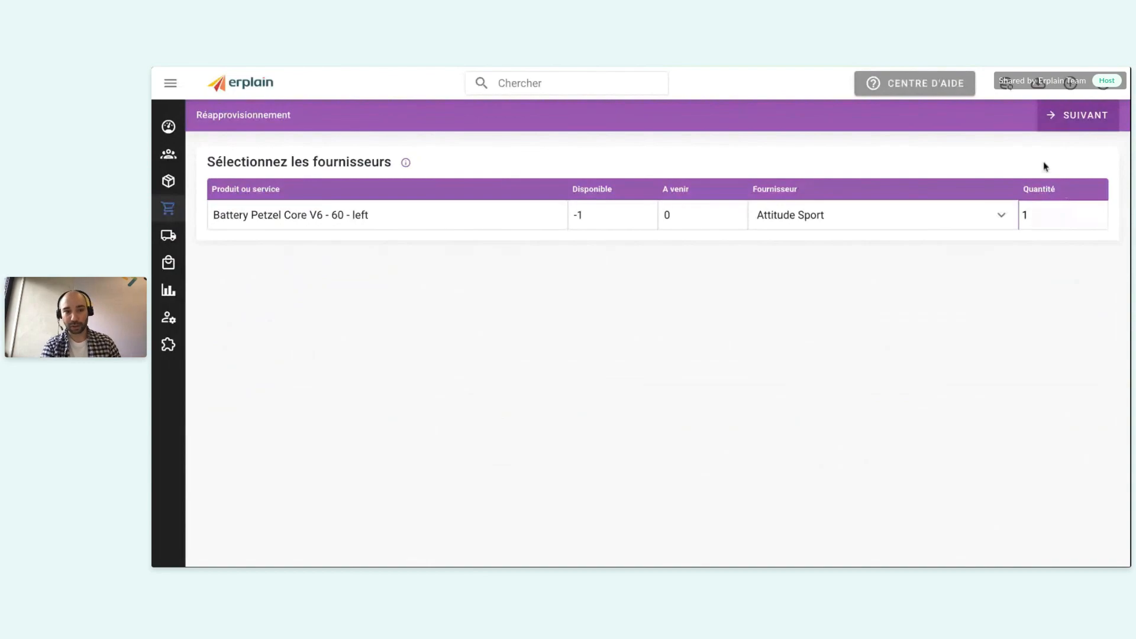
# Return to the sales order and start a purchase order for all its products, keeping Attitude Sport as supplier for both.
pyautogui.moveTo(157, 223)
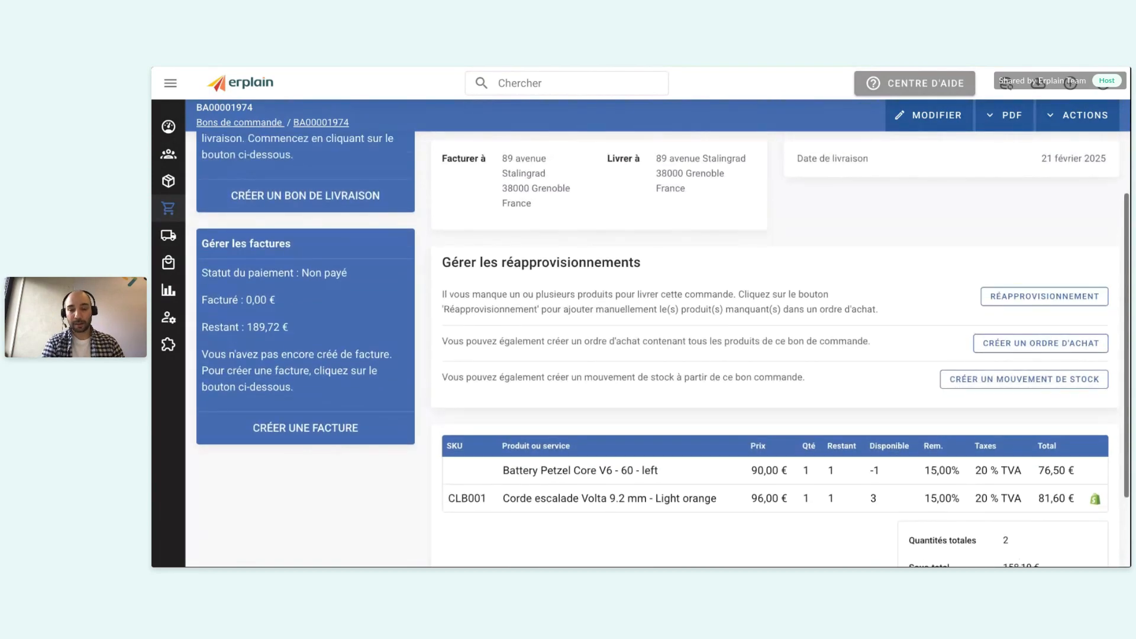
pyautogui.scroll(1, 658, 349)
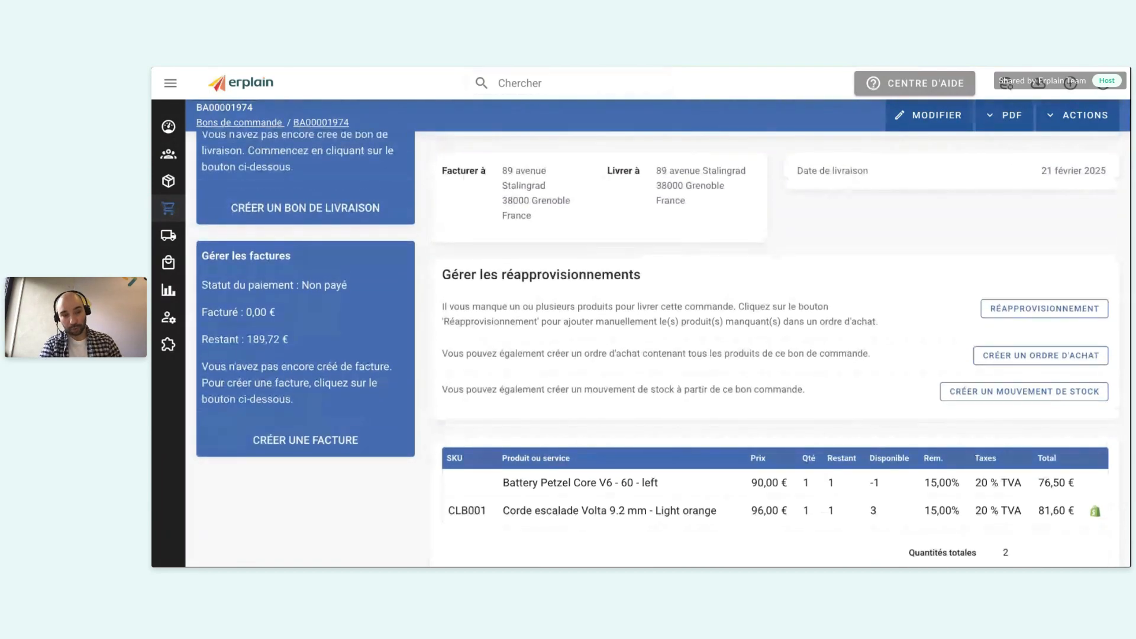
pyautogui.scroll(3, 662, 343)
pyautogui.scroll(-3, 658, 343)
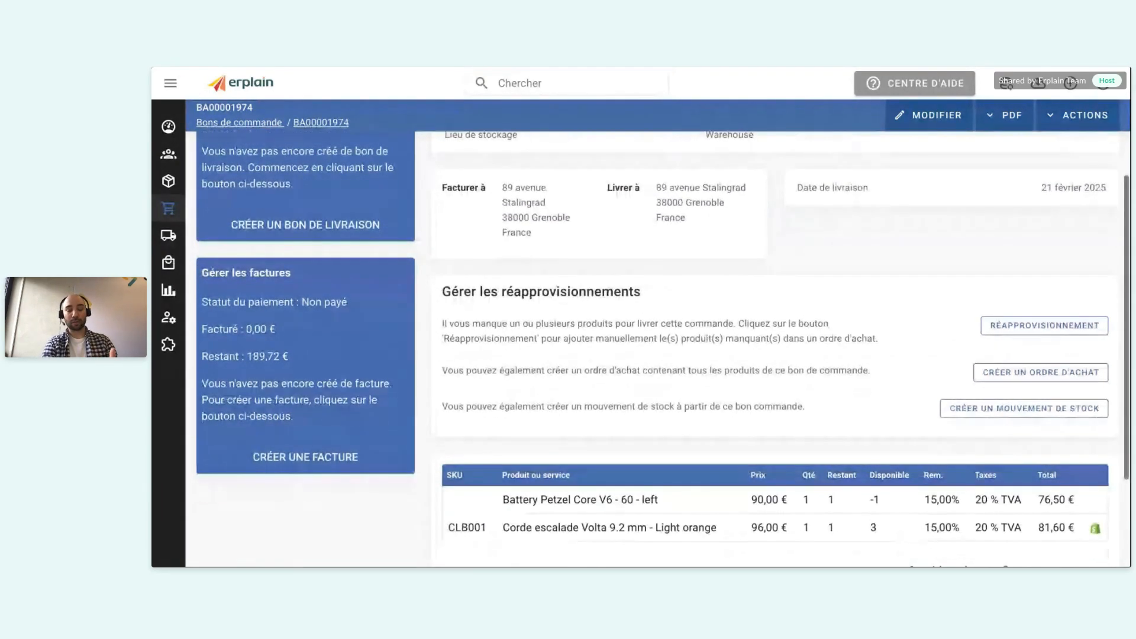
pyautogui.scroll(2, 658, 348)
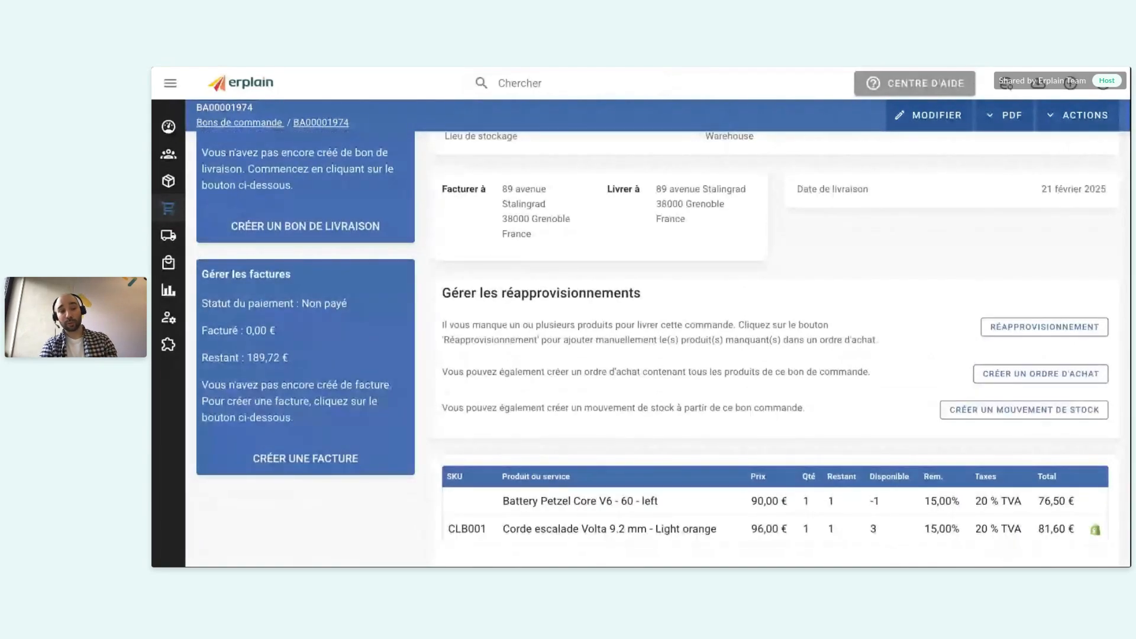
pyautogui.scroll(2, 658, 349)
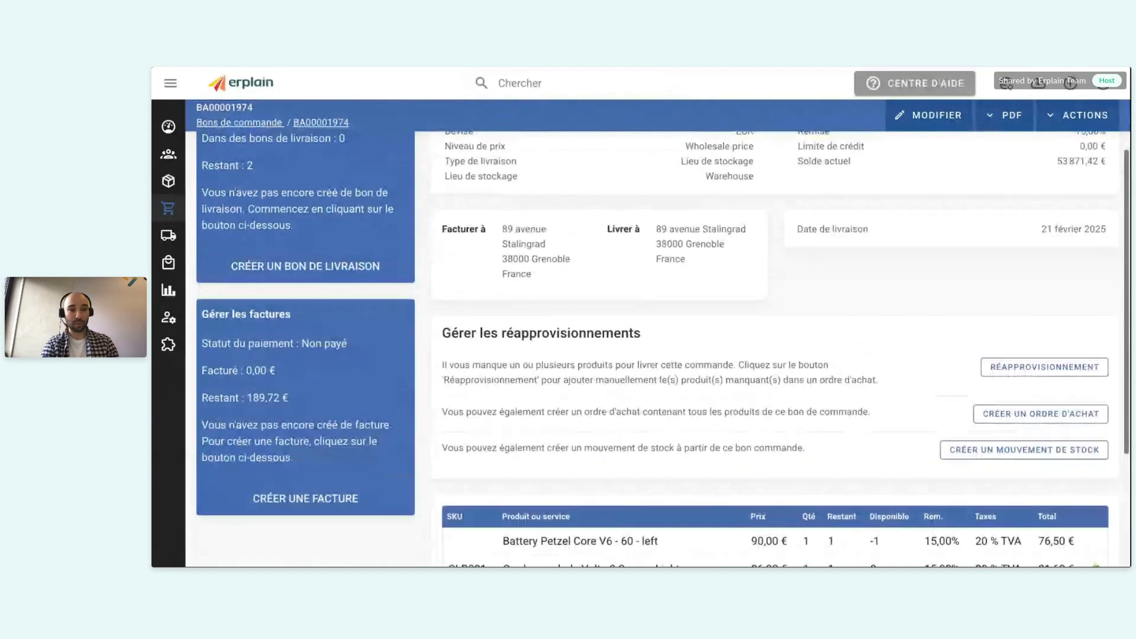
pyautogui.scroll(5, 914, 401)
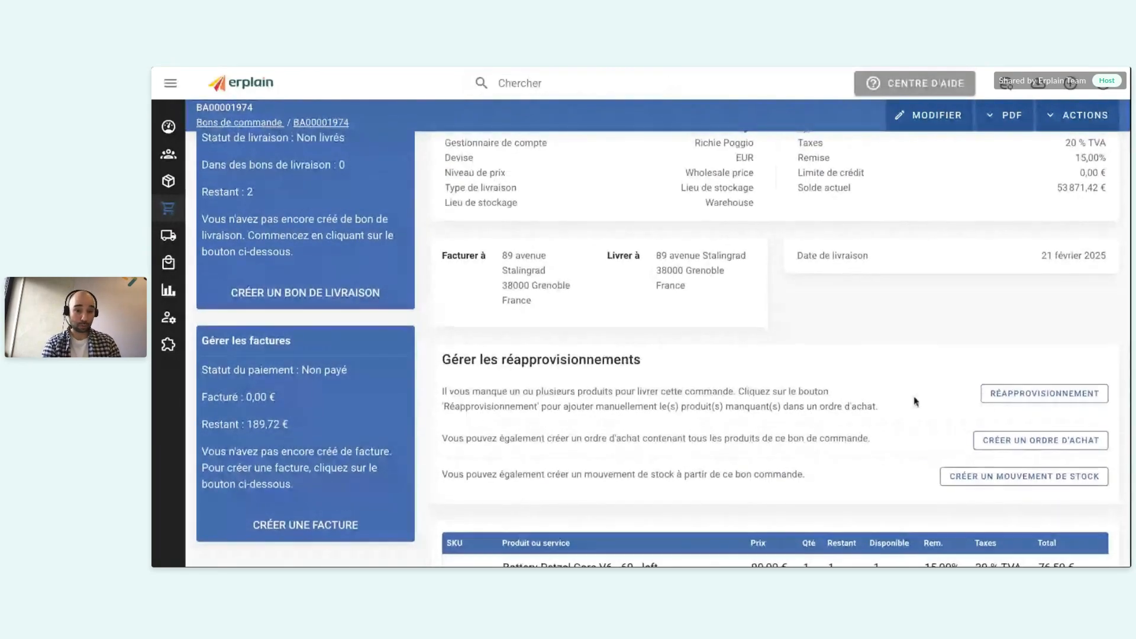
pyautogui.scroll(-4, 914, 401)
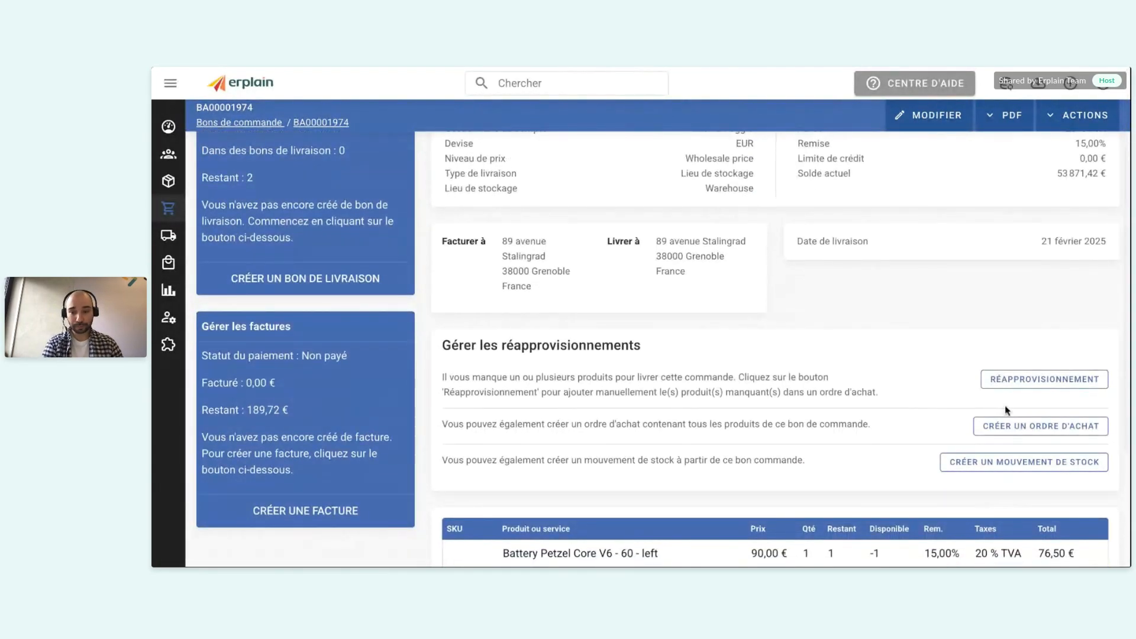
pyautogui.click(1006, 436)
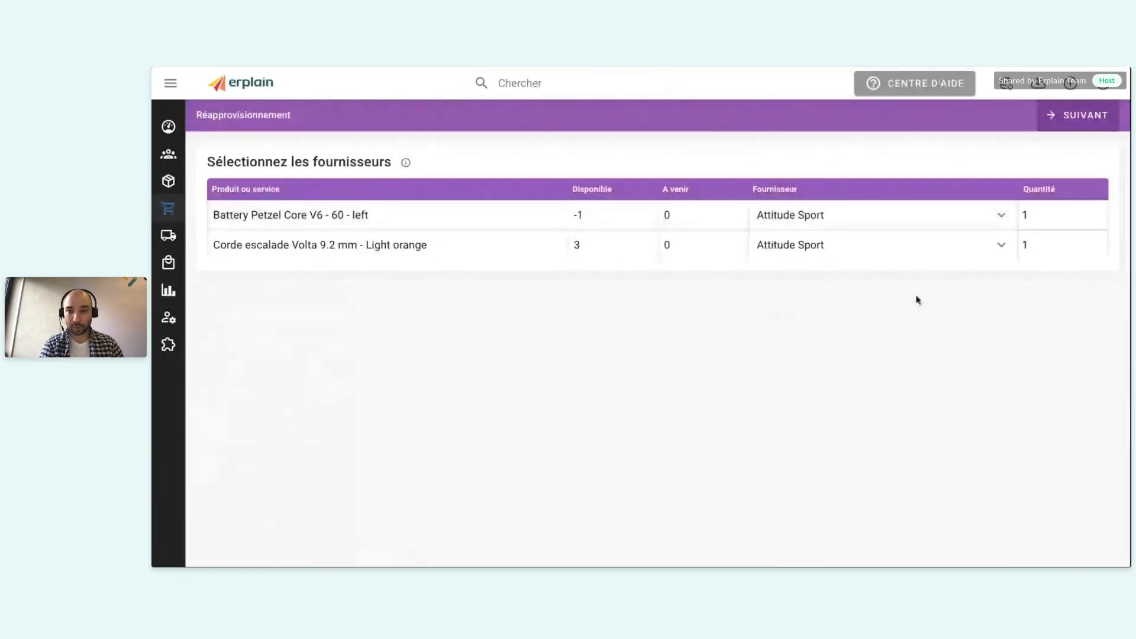
pyautogui.click(1091, 121)
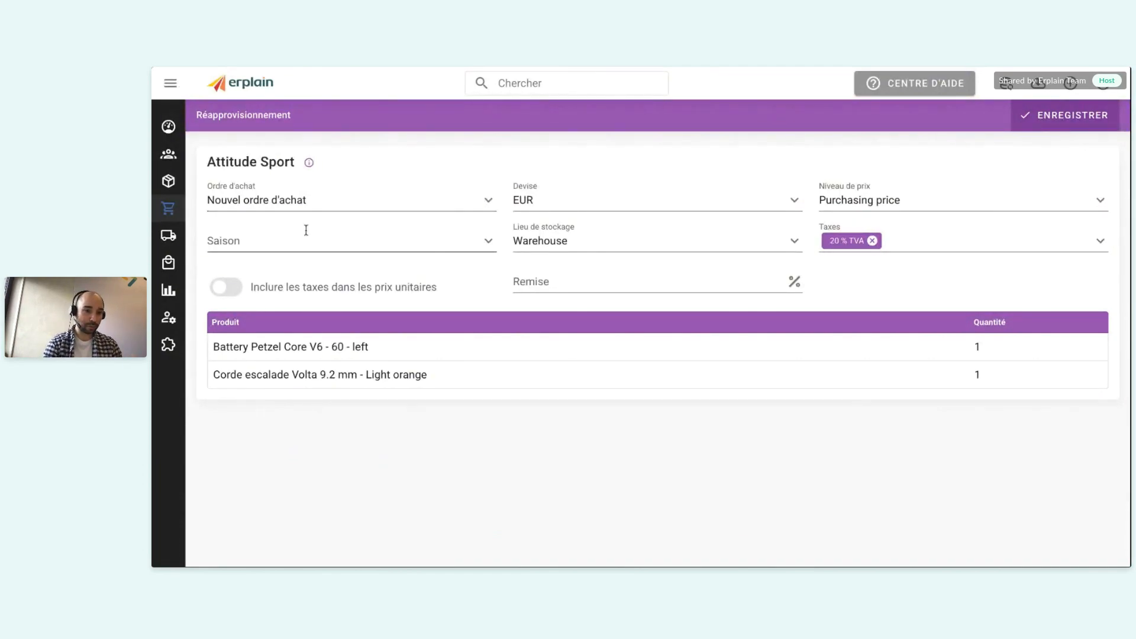
# Assign both products to the first existing Attitude Sport purchase order instead of a new one, and save the replenishment.
pyautogui.click(344, 209)
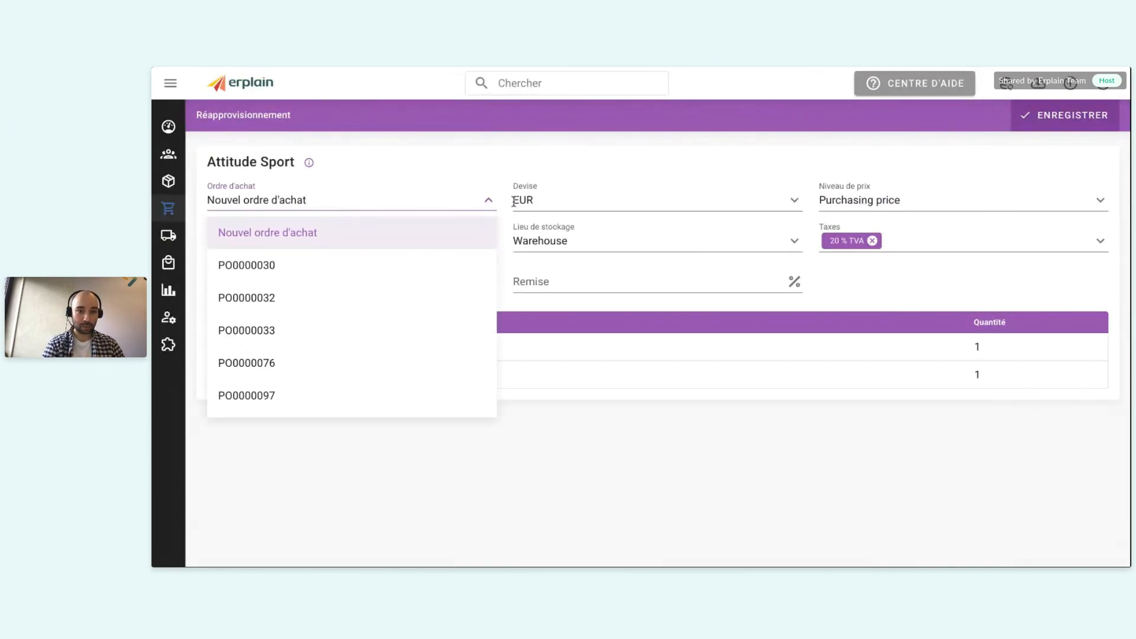
pyautogui.click(263, 265)
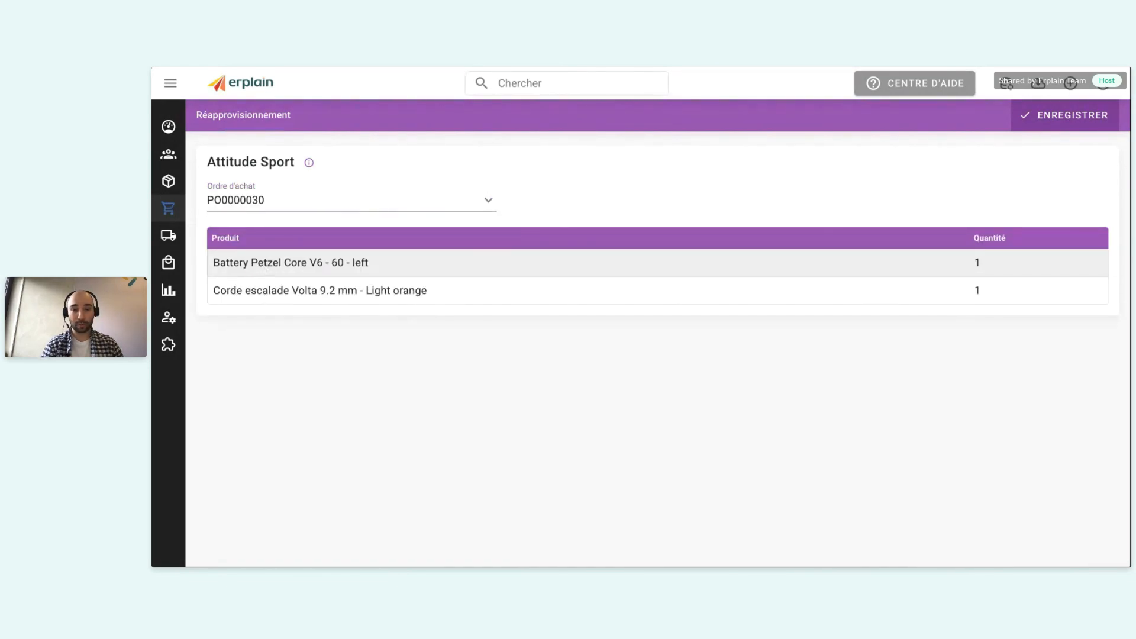
pyautogui.click(1067, 116)
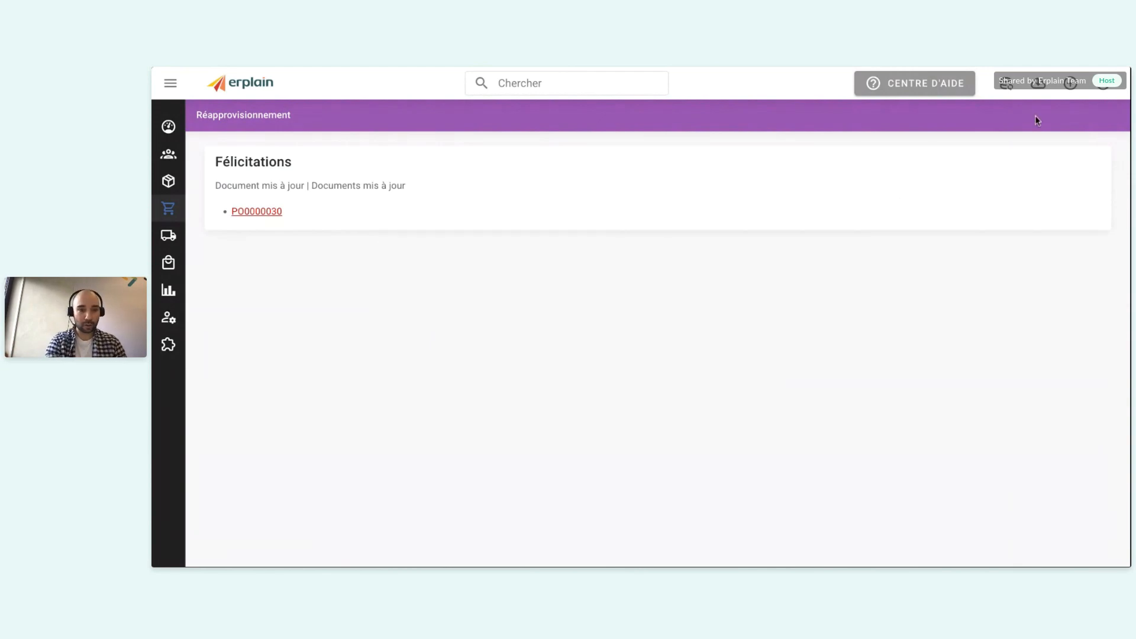
# Open the updated Attitude Sport purchase order and examine its product lines, clients, quantities, totals and linked sales orders.
pyautogui.click(255, 215)
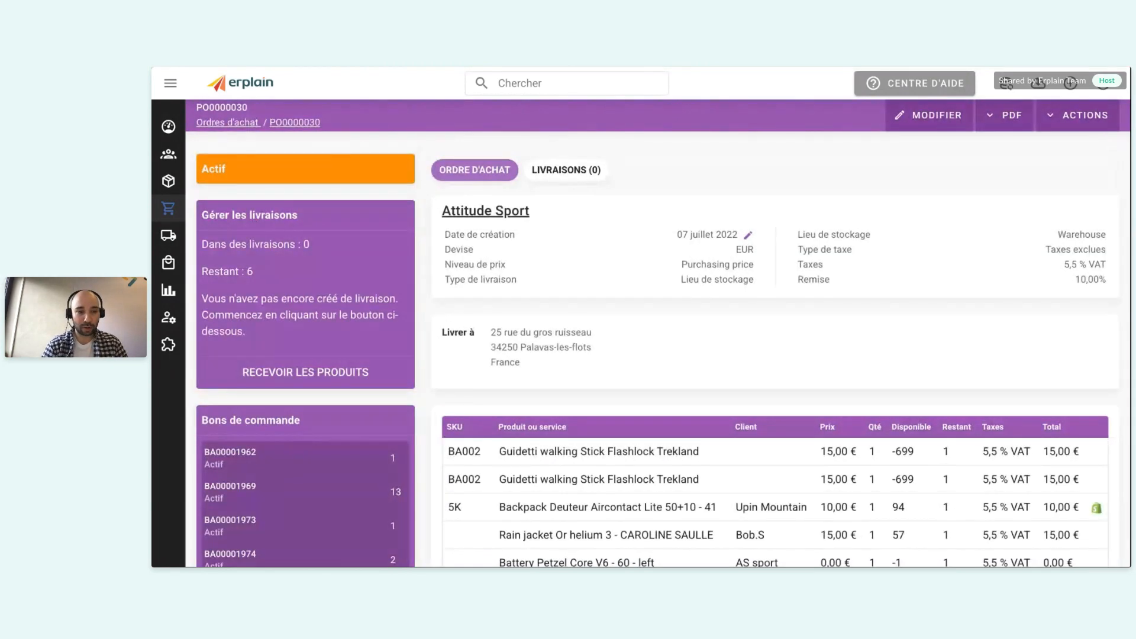
pyautogui.scroll(-3, 532, 395)
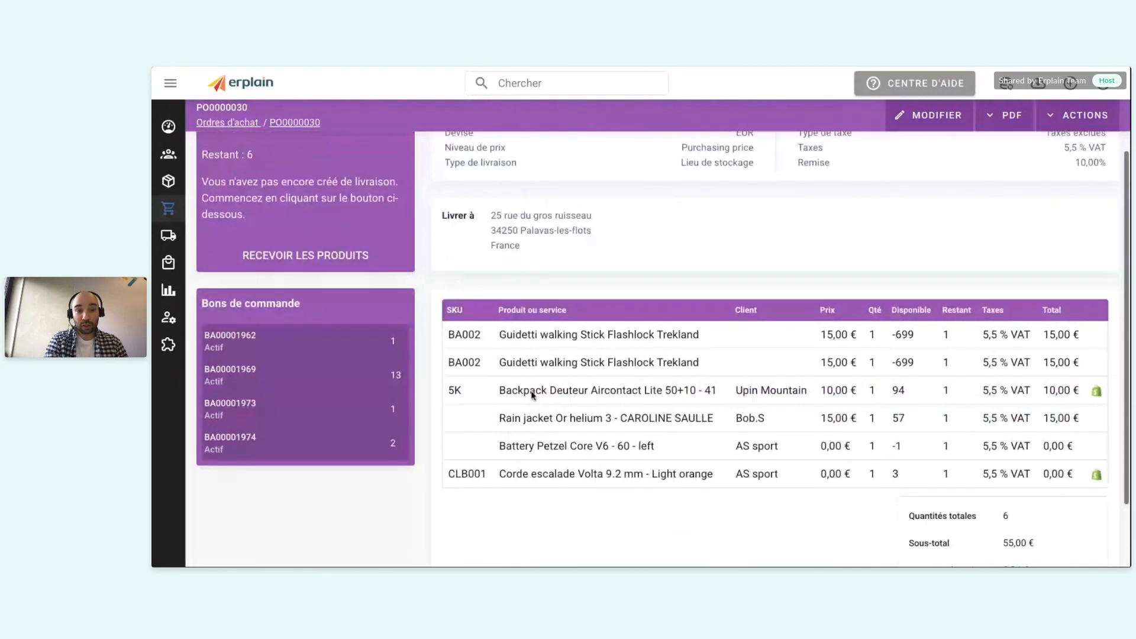
pyautogui.scroll(-2, 532, 395)
pyautogui.scroll(1, 532, 385)
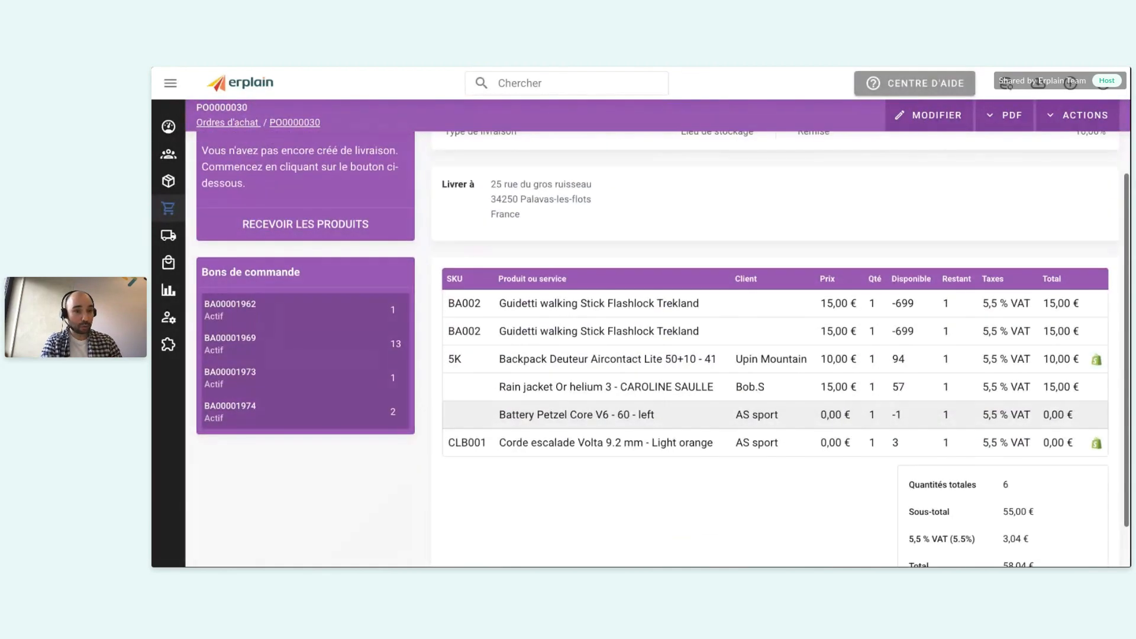
pyautogui.scroll(3, 531, 414)
pyautogui.scroll(-3, 524, 379)
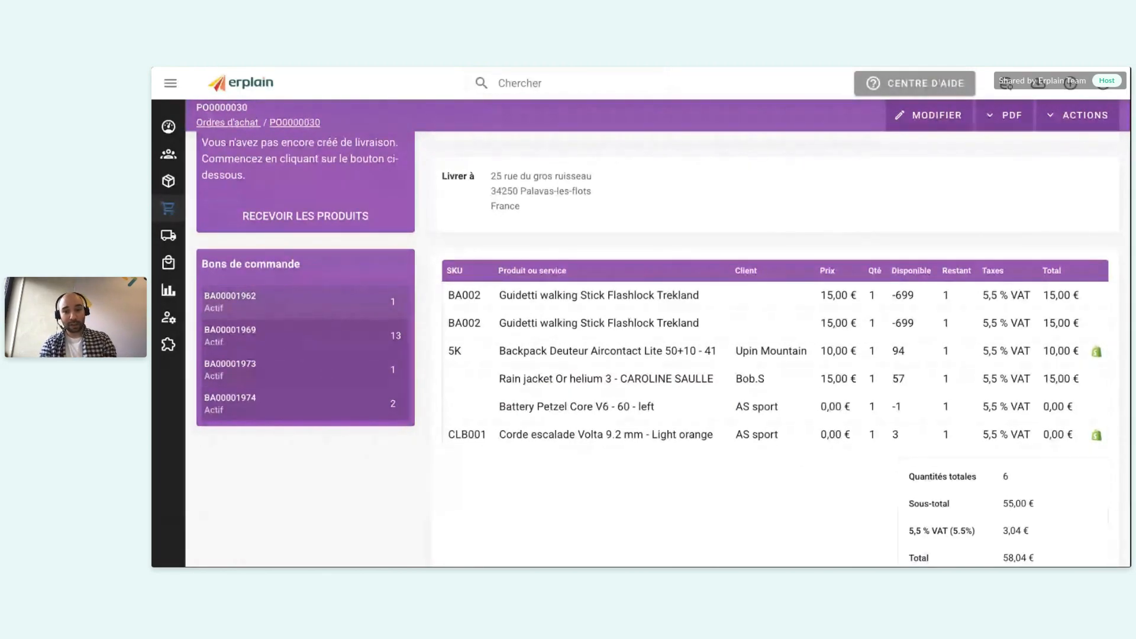
pyautogui.scroll(1, 889, 396)
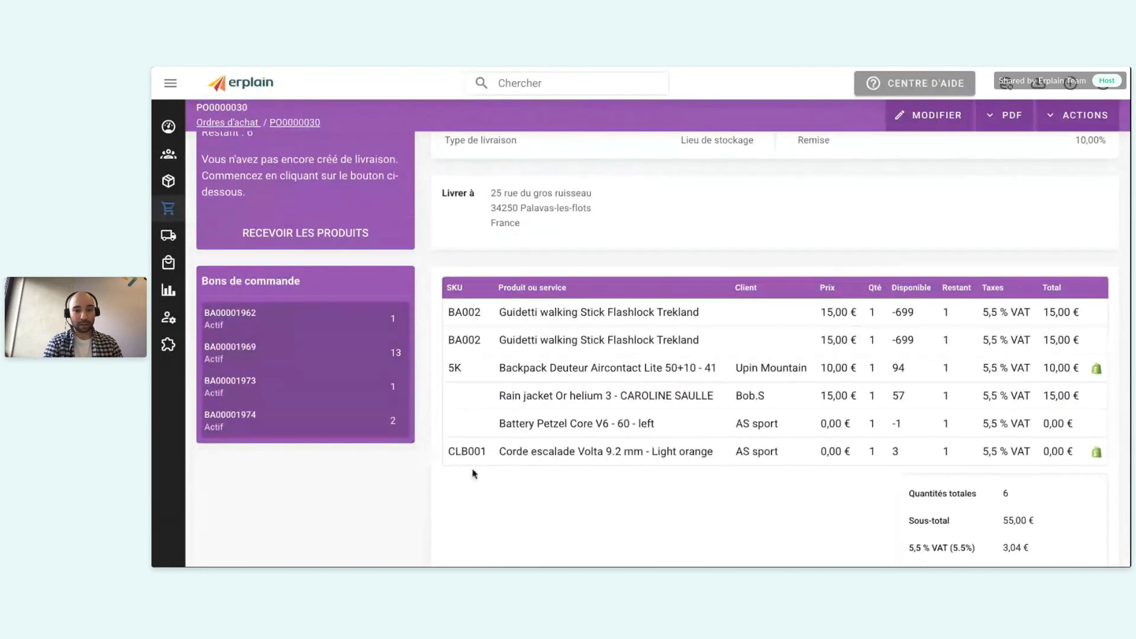
pyautogui.scroll(2, 473, 472)
pyautogui.scroll(4, 473, 472)
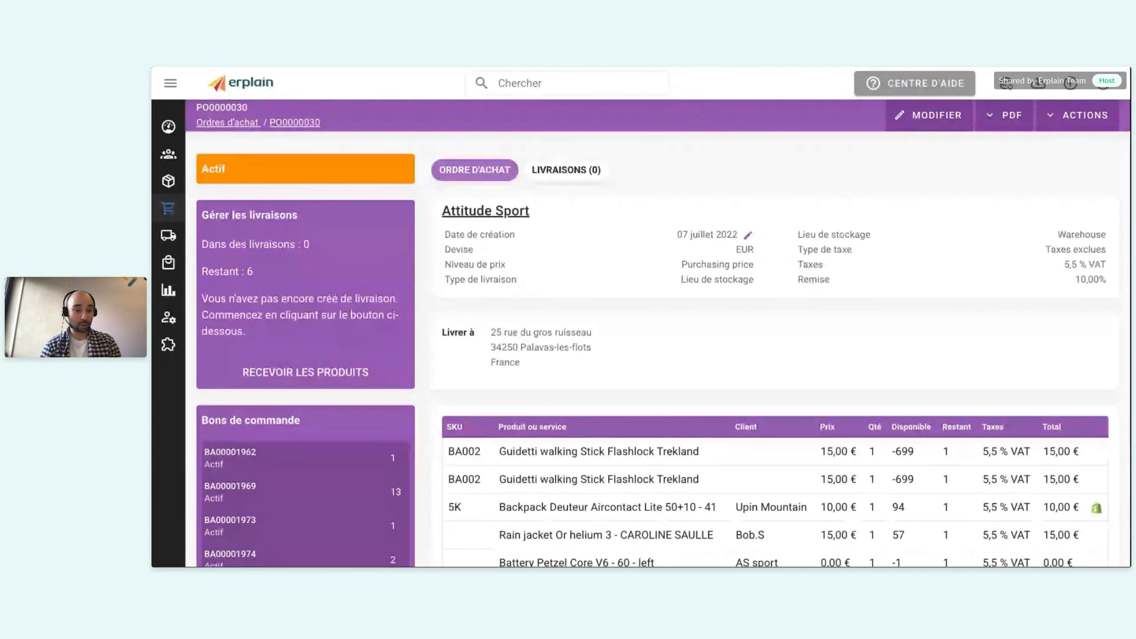
pyautogui.scroll(-2, 657, 355)
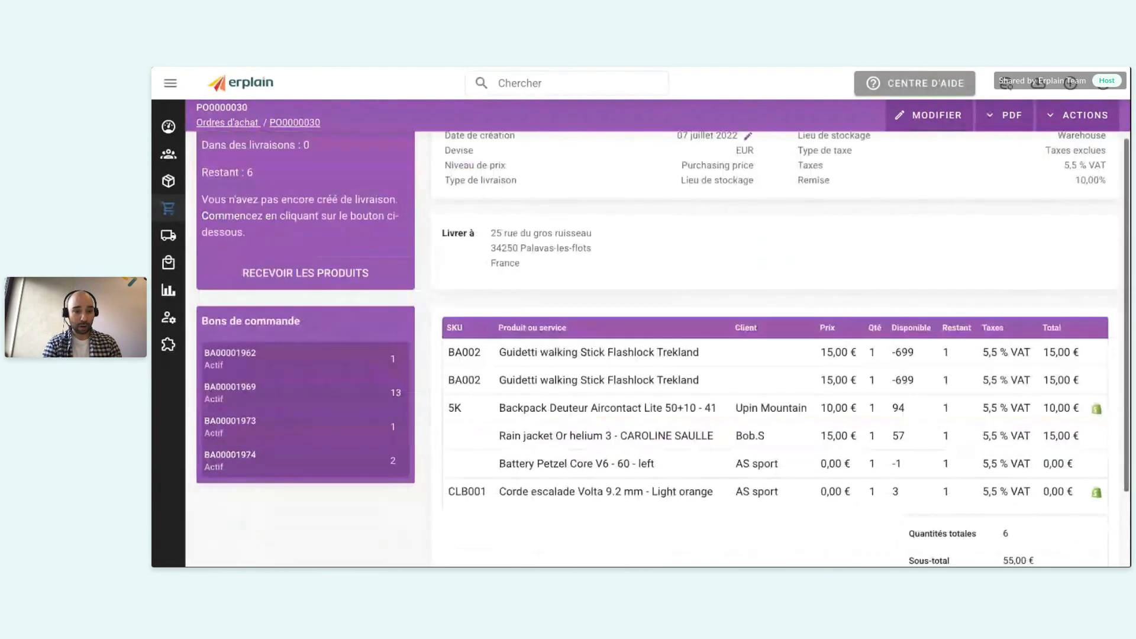
pyautogui.scroll(1, 476, 338)
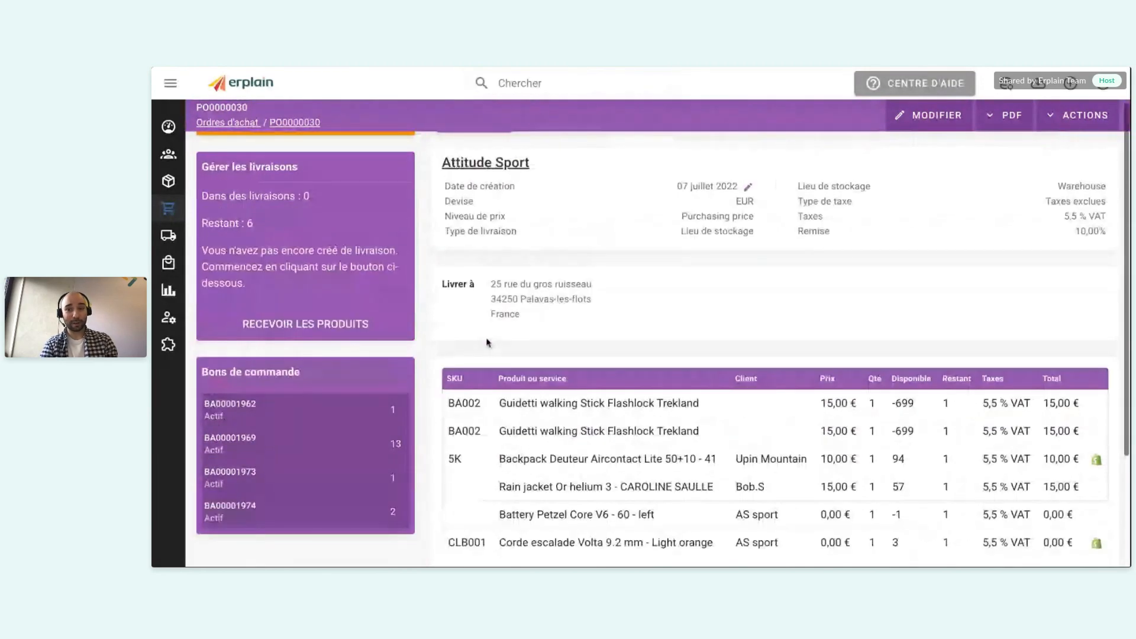
pyautogui.scroll(1, 487, 342)
pyautogui.scroll(-2, 280, 410)
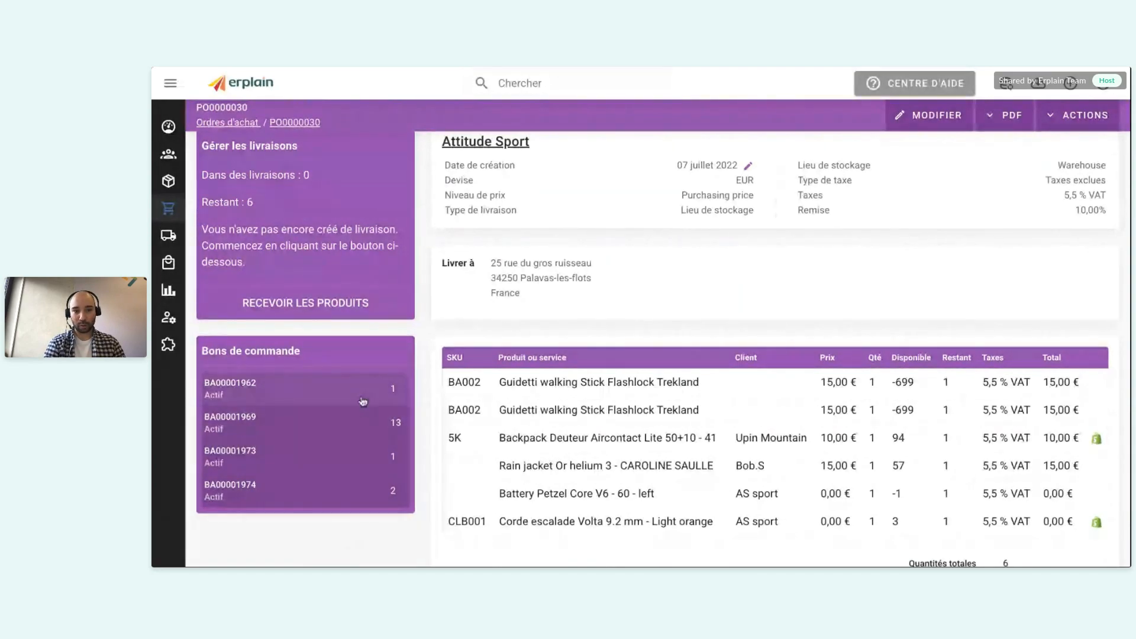
pyautogui.scroll(1, 532, 389)
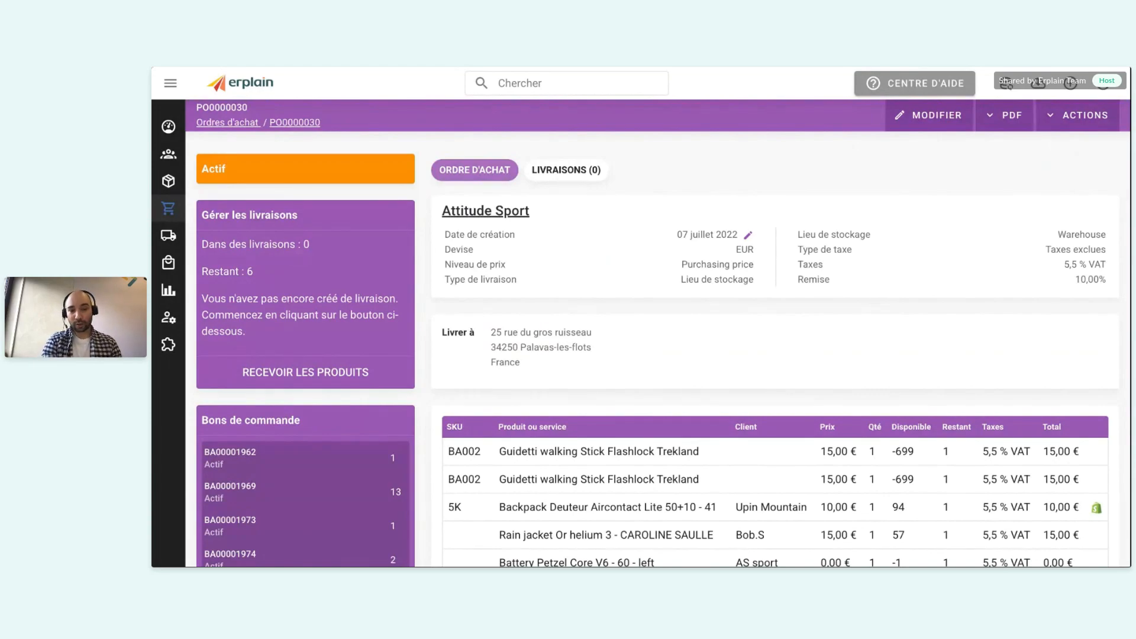
# Start a new sales order from the sales order list and enable drop shipping for it.
pyautogui.moveTo(177, 203)
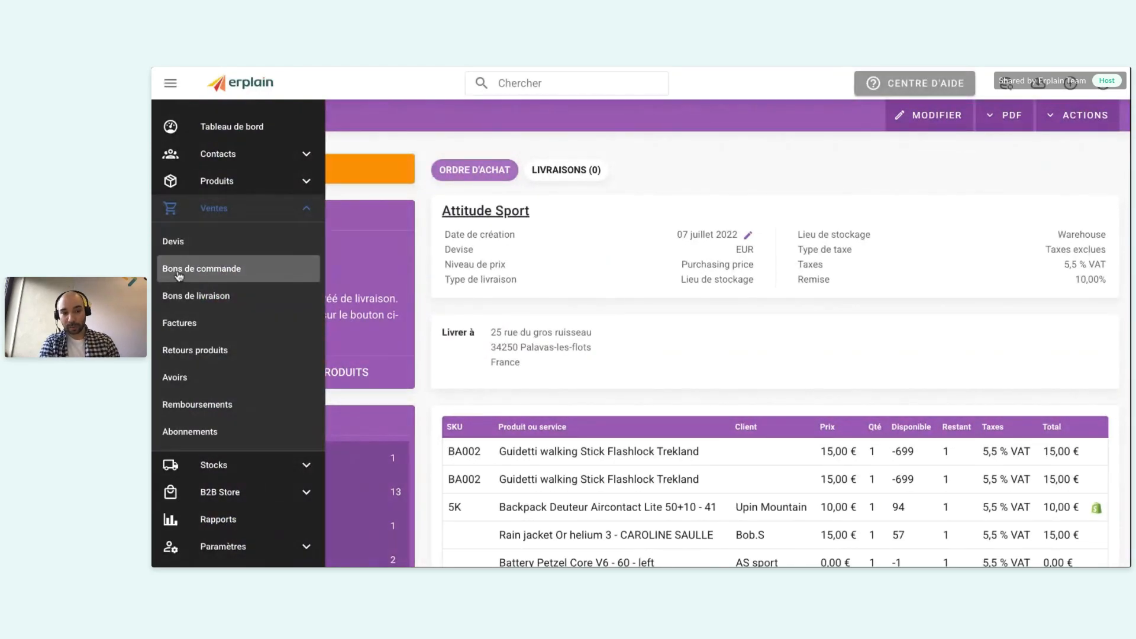
pyautogui.click(178, 273)
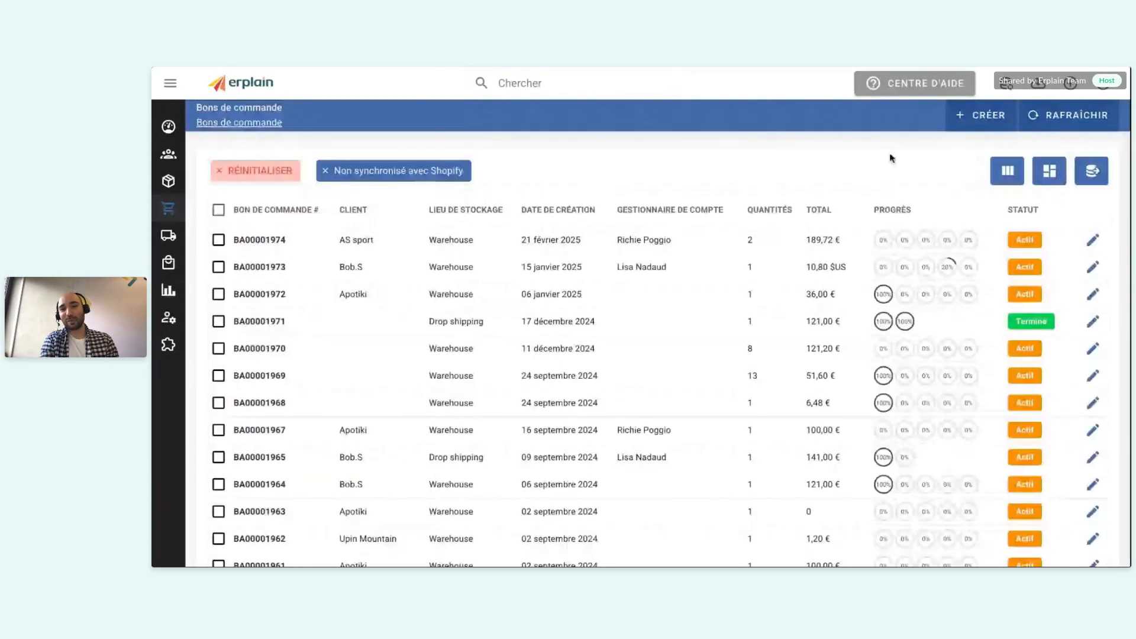
pyautogui.click(971, 121)
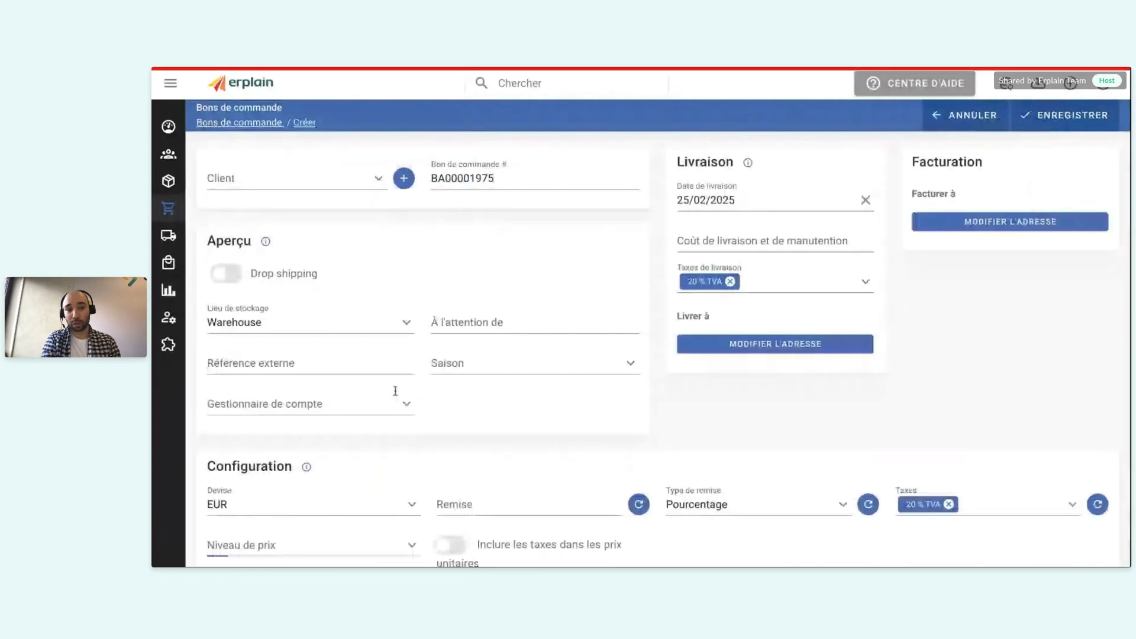
pyautogui.click(237, 282)
pyautogui.scroll(-1, 328, 291)
pyautogui.scroll(1, 327, 291)
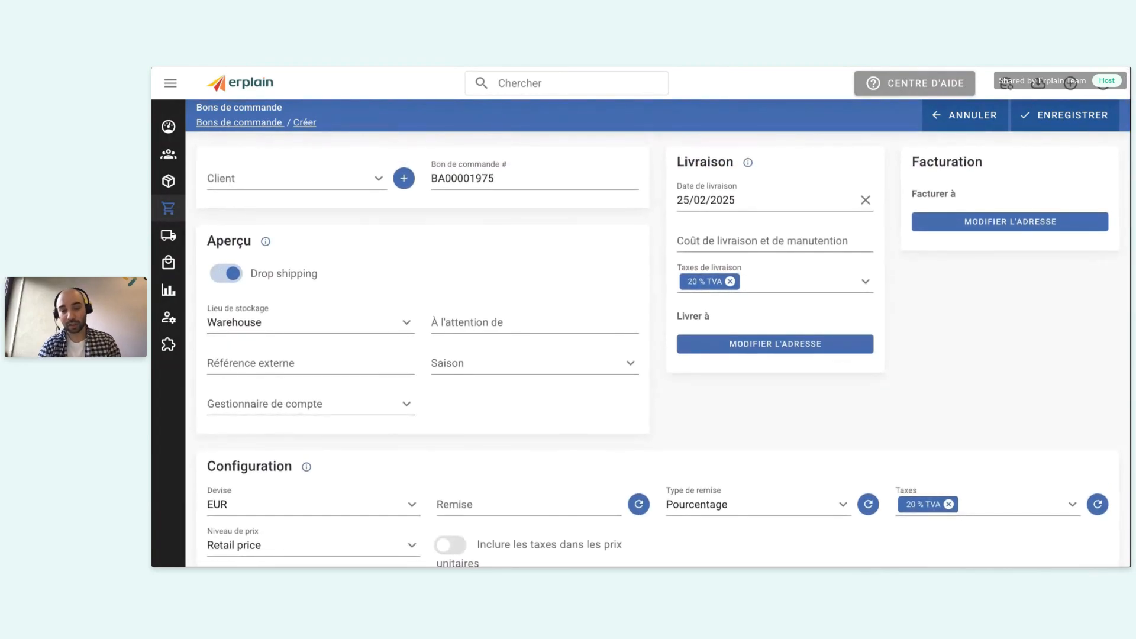
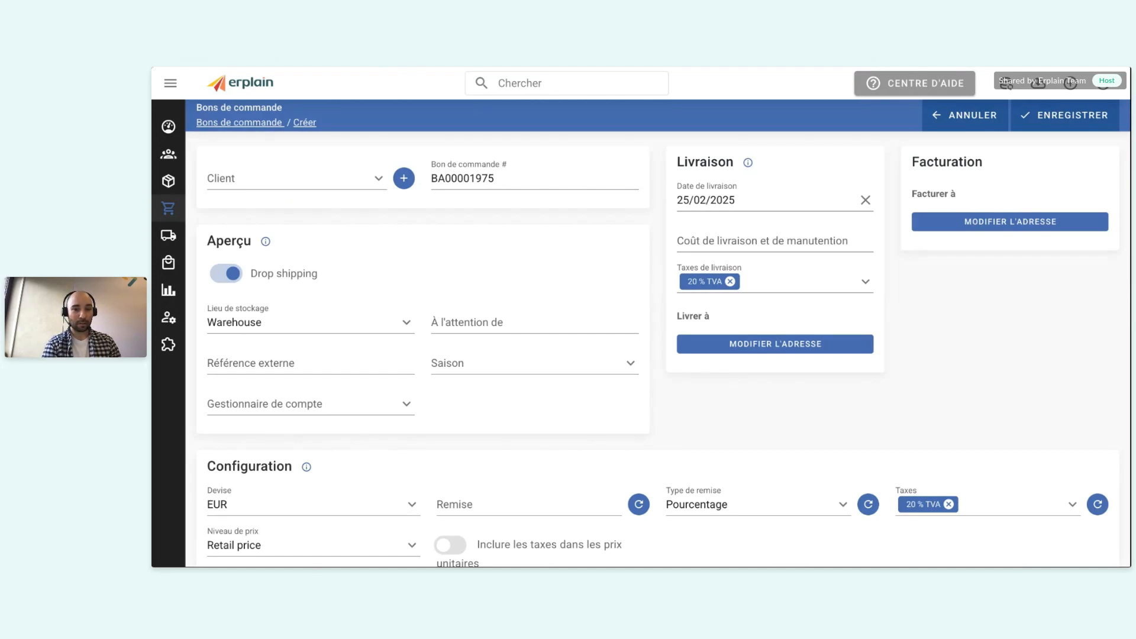
# Open the current stock valuation report and examine each product's supplier, real stock, weighted average cost and valuation.
pyautogui.moveTo(208, 408)
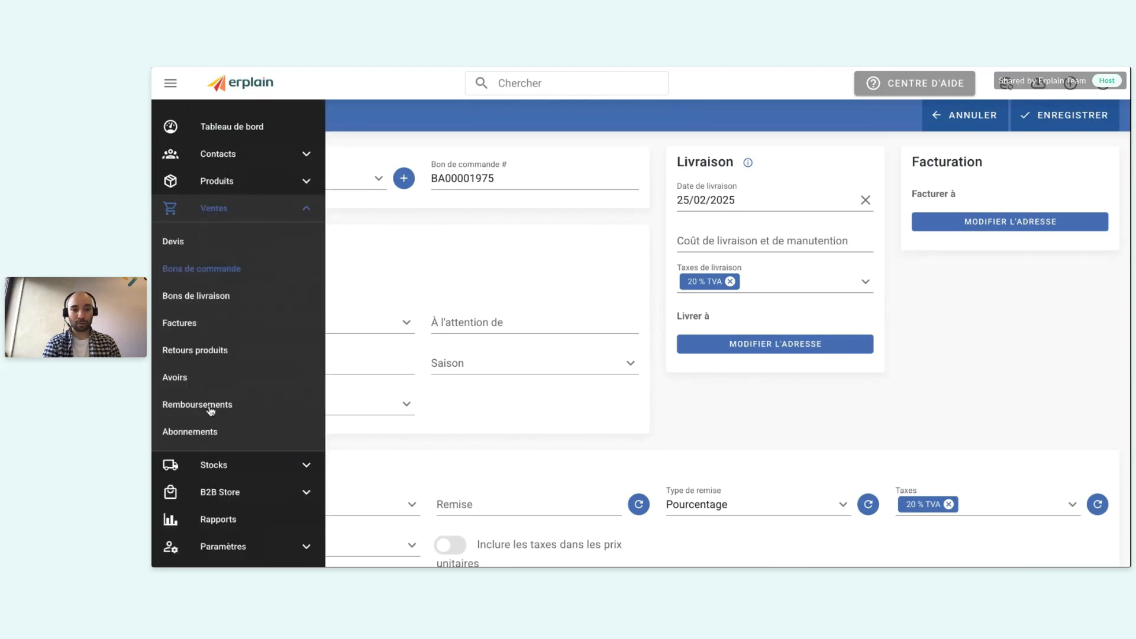
pyautogui.scroll(-1, 234, 452)
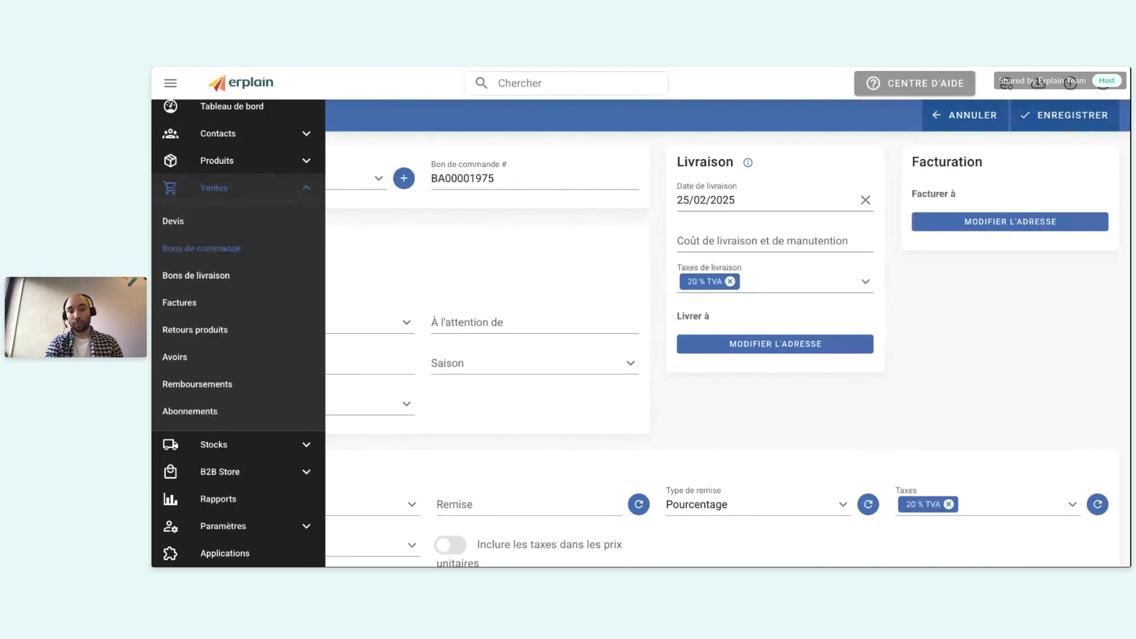
pyautogui.click(211, 505)
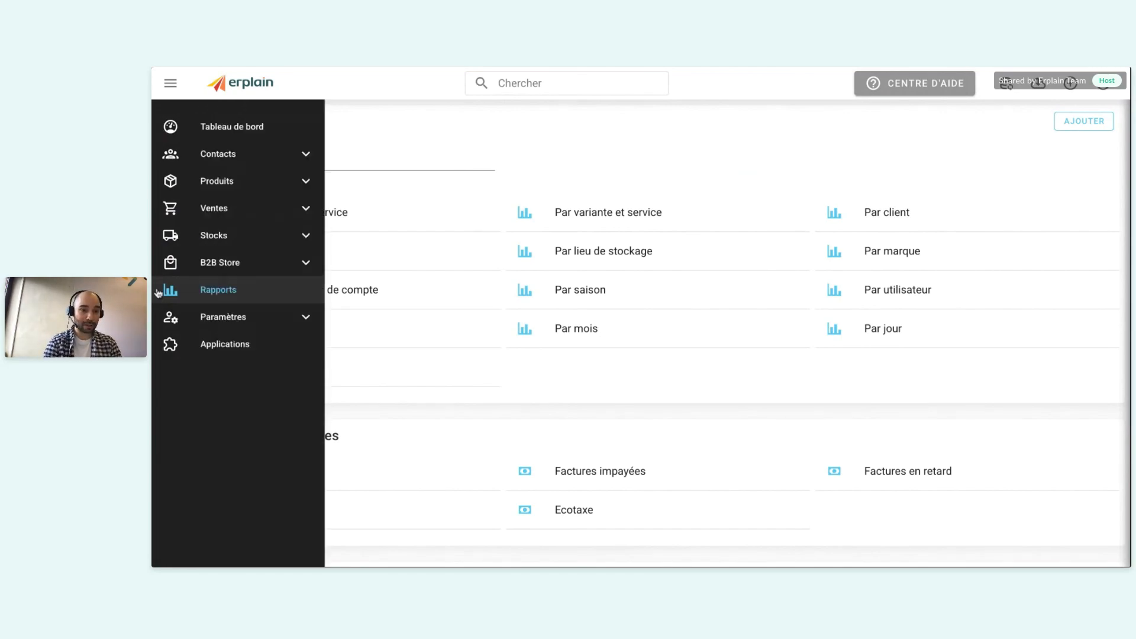
pyautogui.scroll(-3, 596, 397)
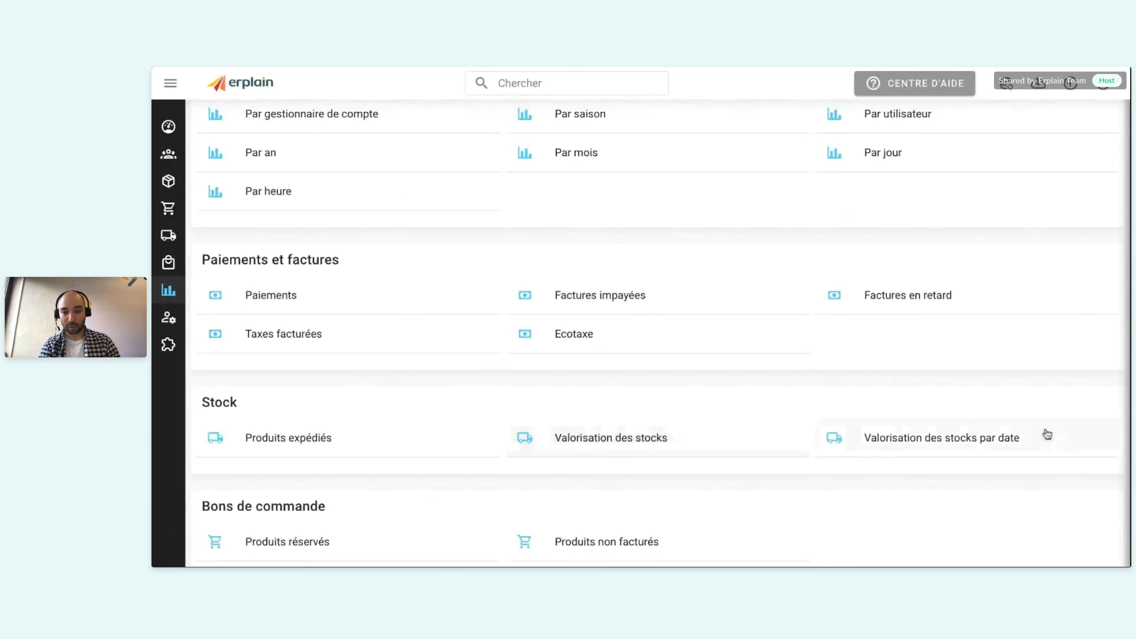
pyautogui.click(631, 445)
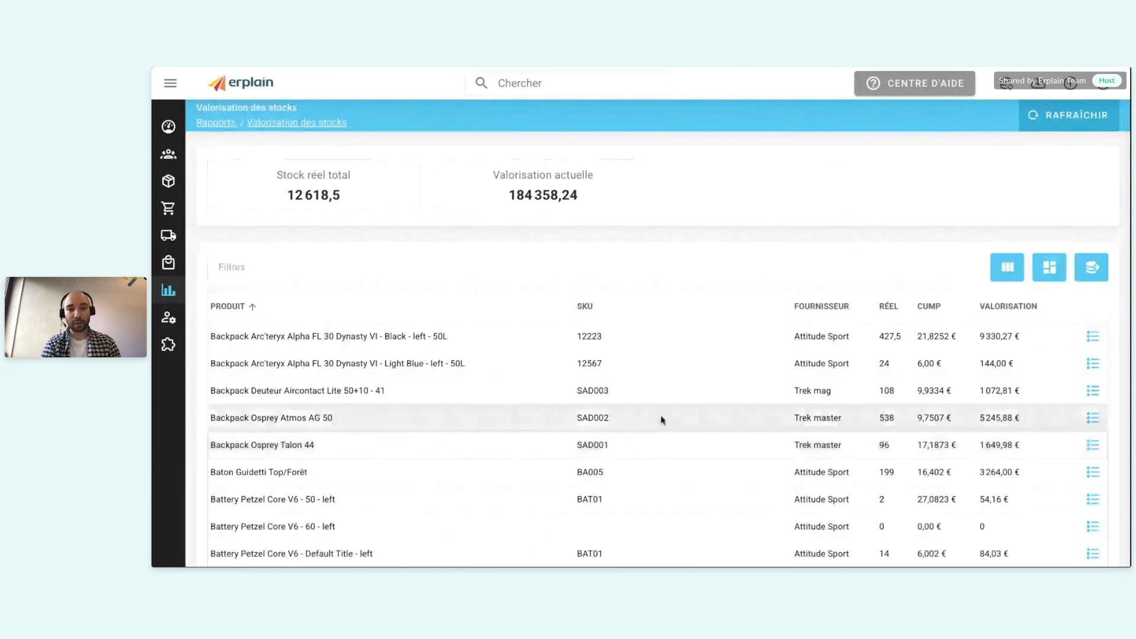
pyautogui.scroll(-1, 965, 342)
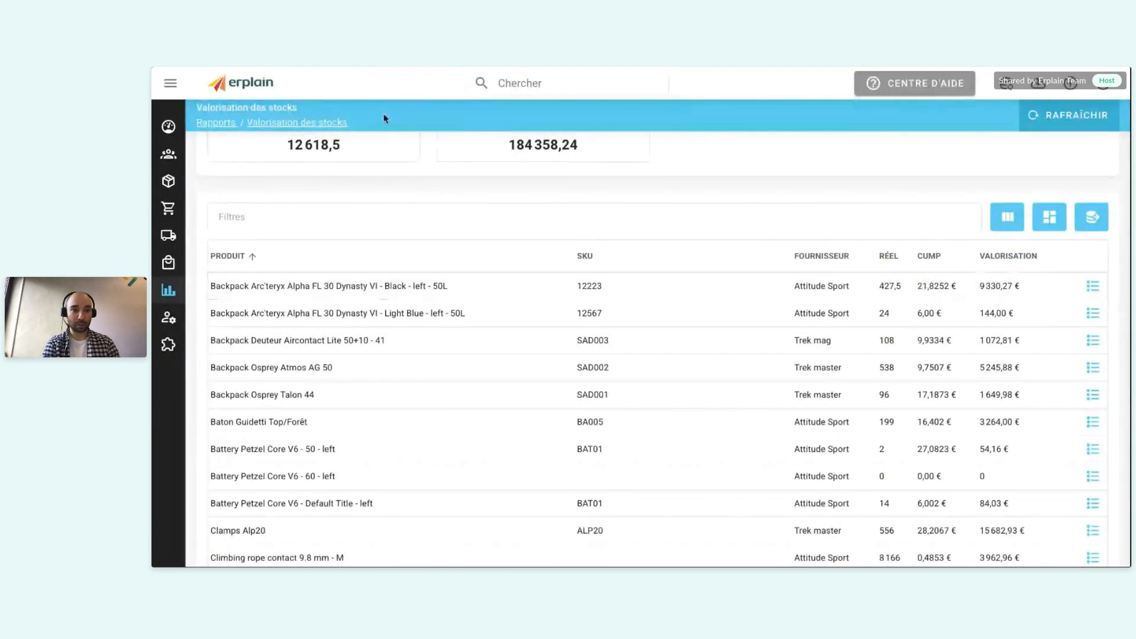
# Return to the reports and run the stock valuation by date for 11/02/2025.
pyautogui.hotkey('alt', 'Left')
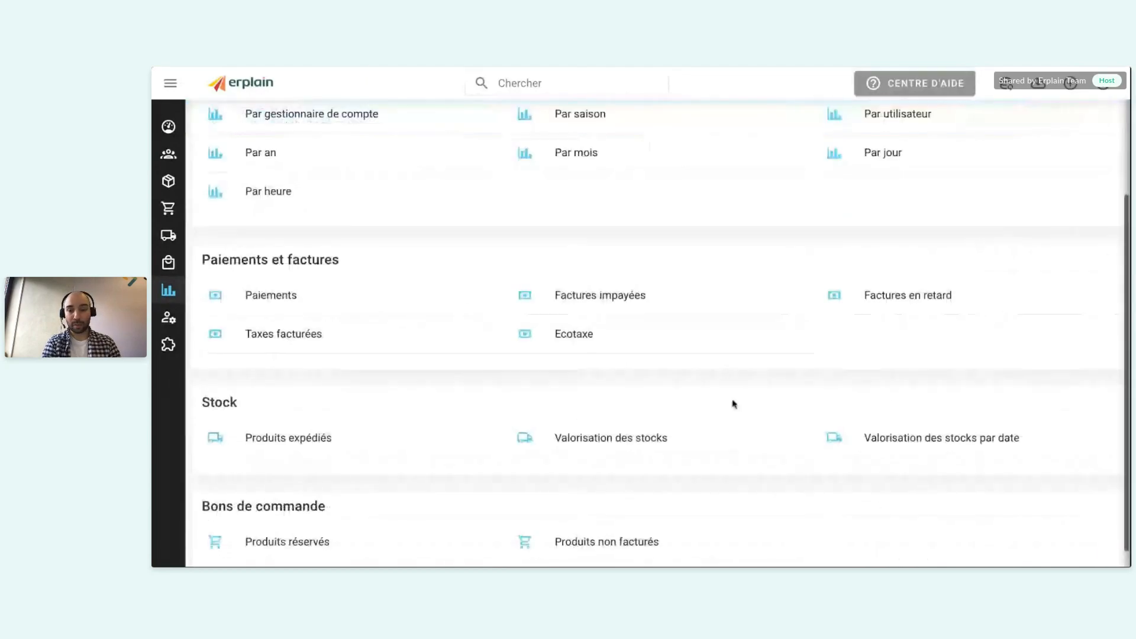
pyautogui.click(938, 451)
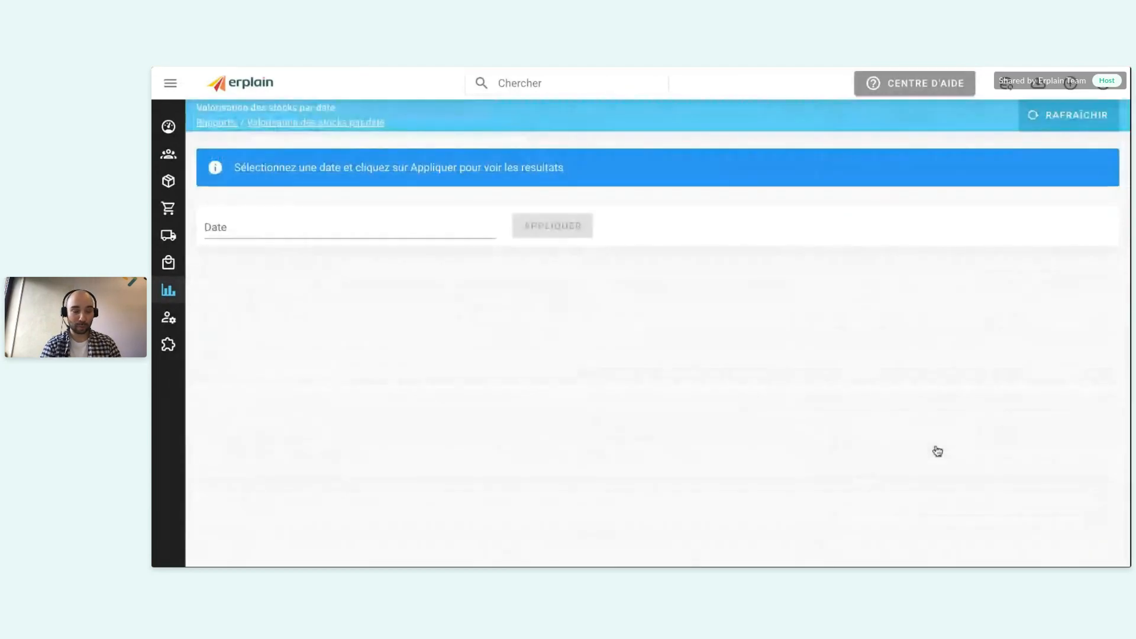
pyautogui.click(367, 223)
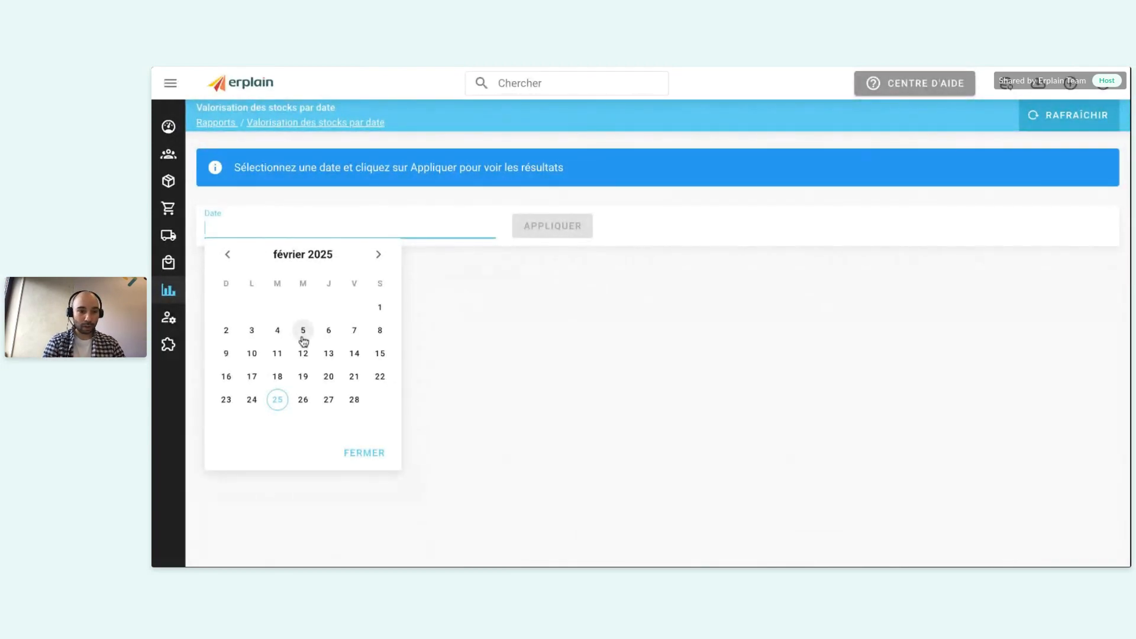
pyautogui.click(277, 357)
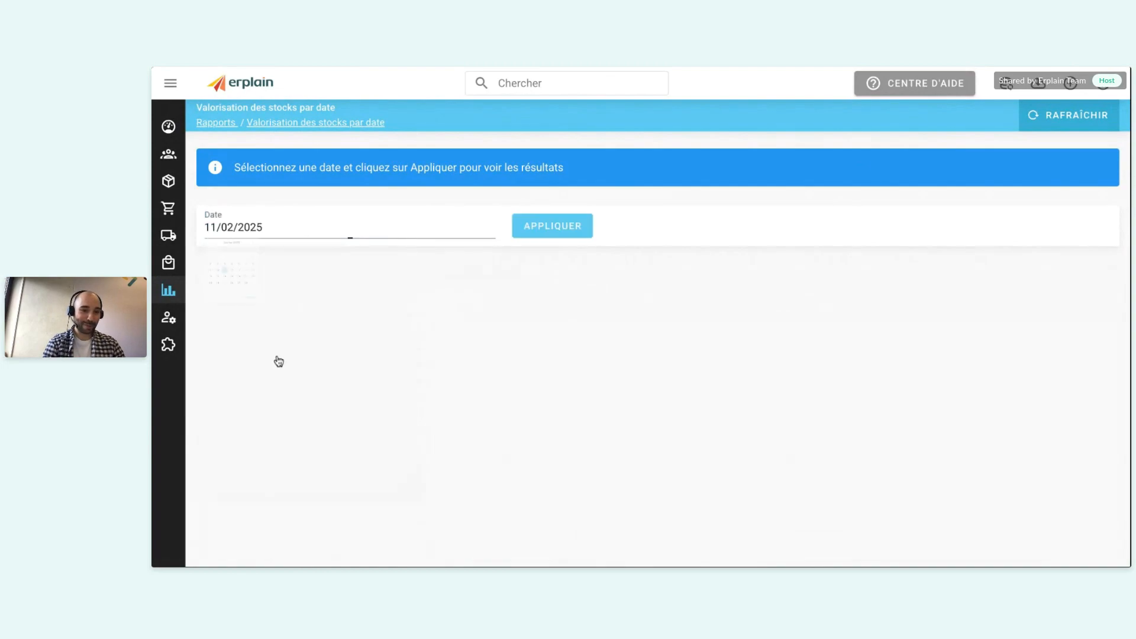
pyautogui.click(545, 238)
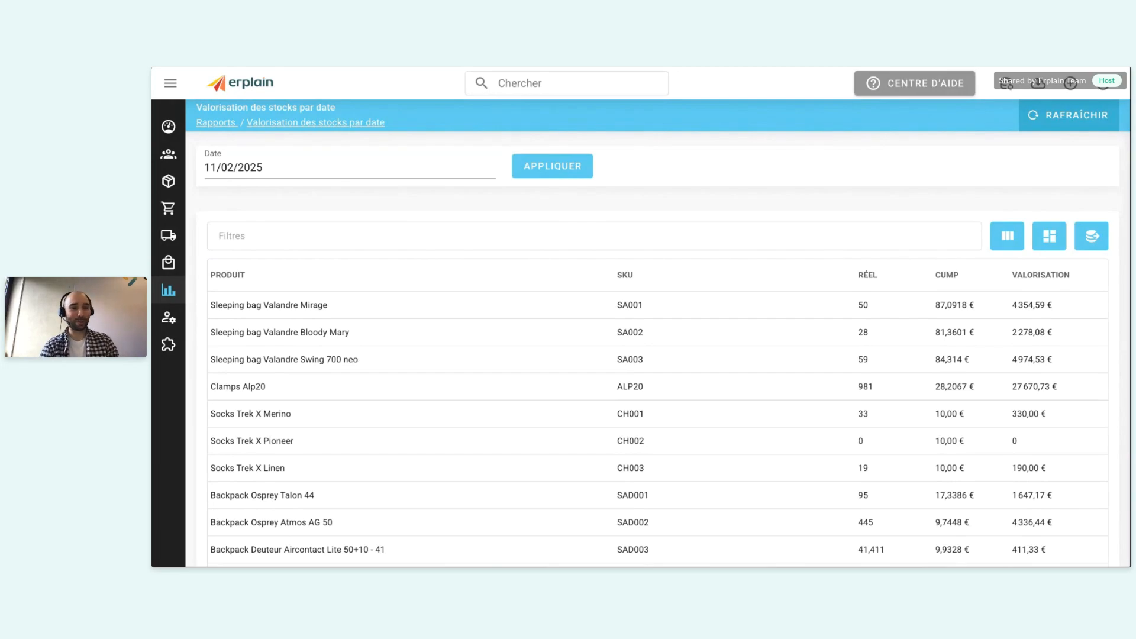
# Start a new stock entry for the Warehouse and add the light blue Backpack Arc'teryx Alpha FL 30 Dynasty VI, keeping its cost and quantity.
pyautogui.click(232, 243)
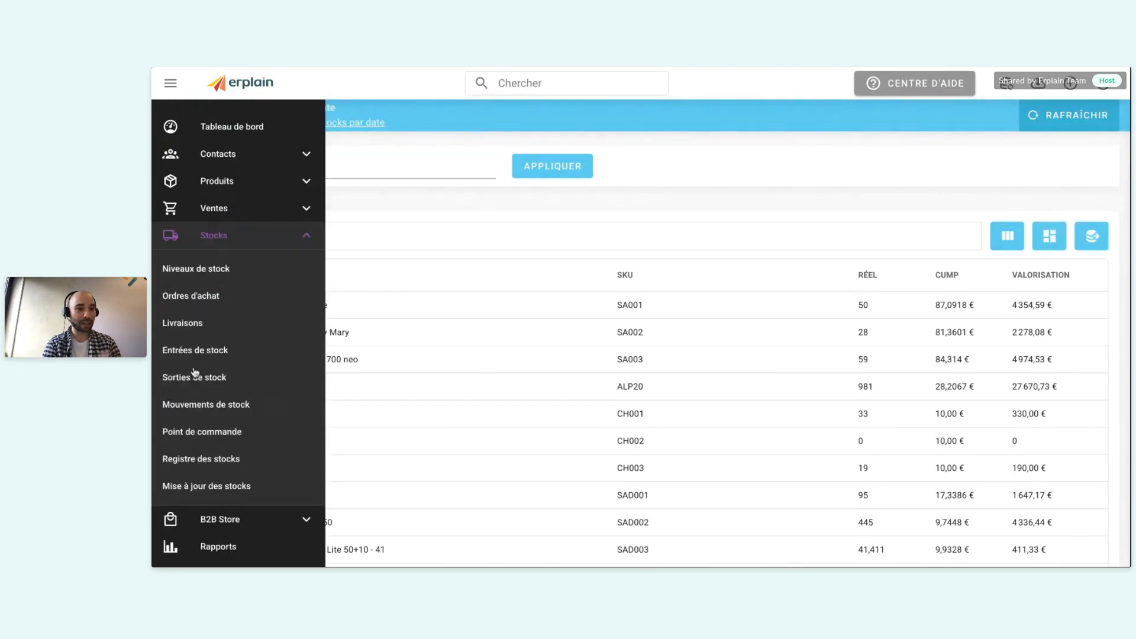
pyautogui.click(190, 351)
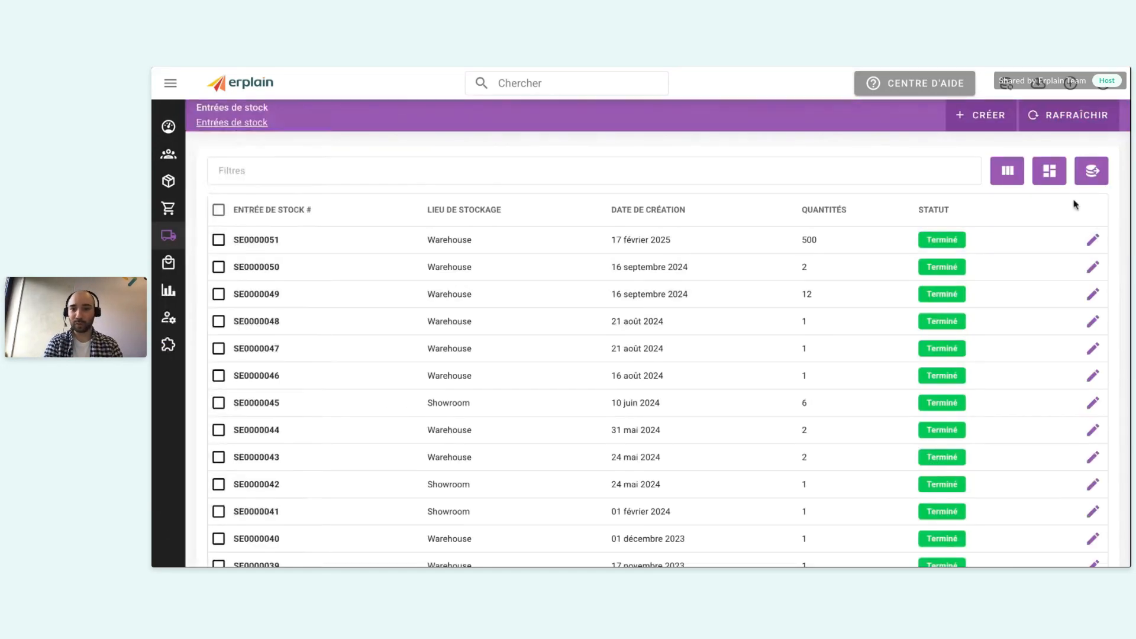
pyautogui.click(980, 114)
pyautogui.click(576, 303)
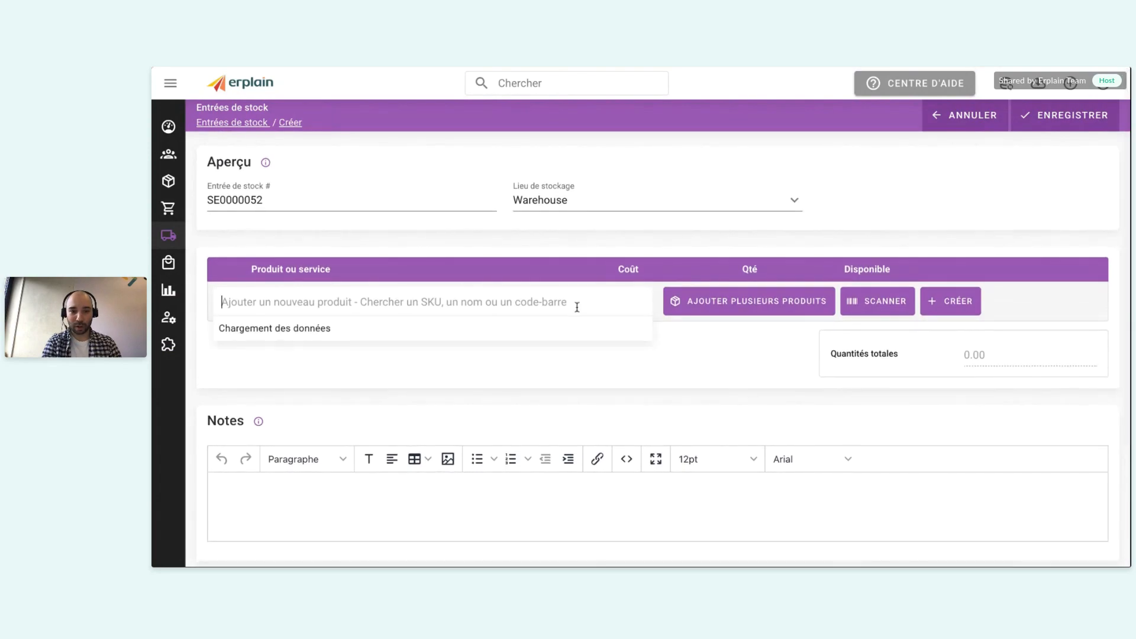
pyautogui.click(284, 375)
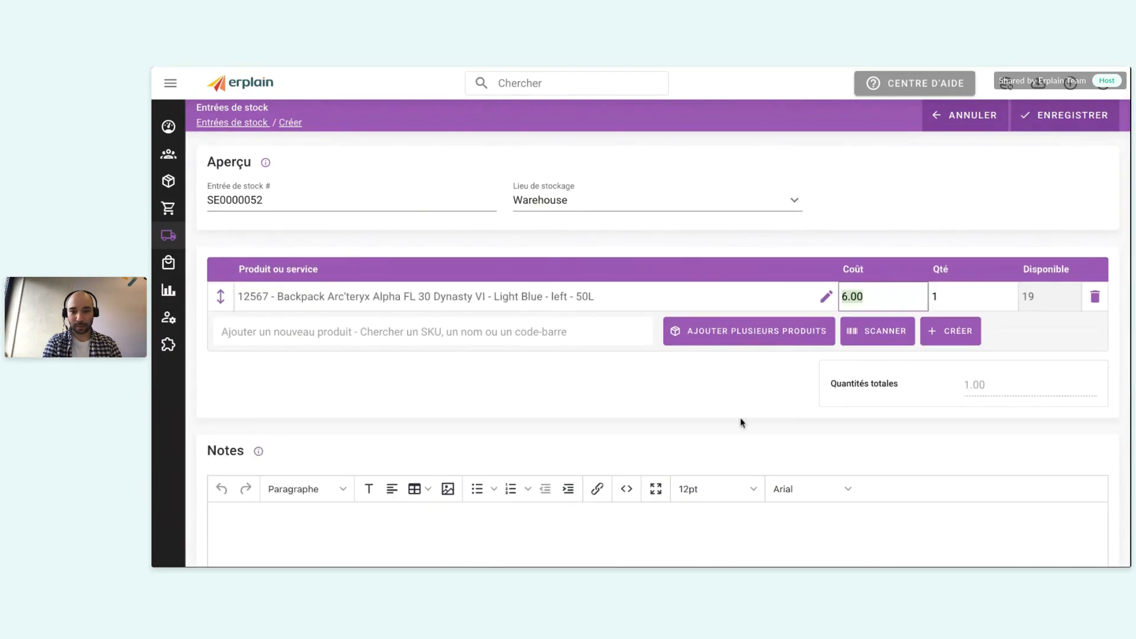
pyautogui.press('Tab')
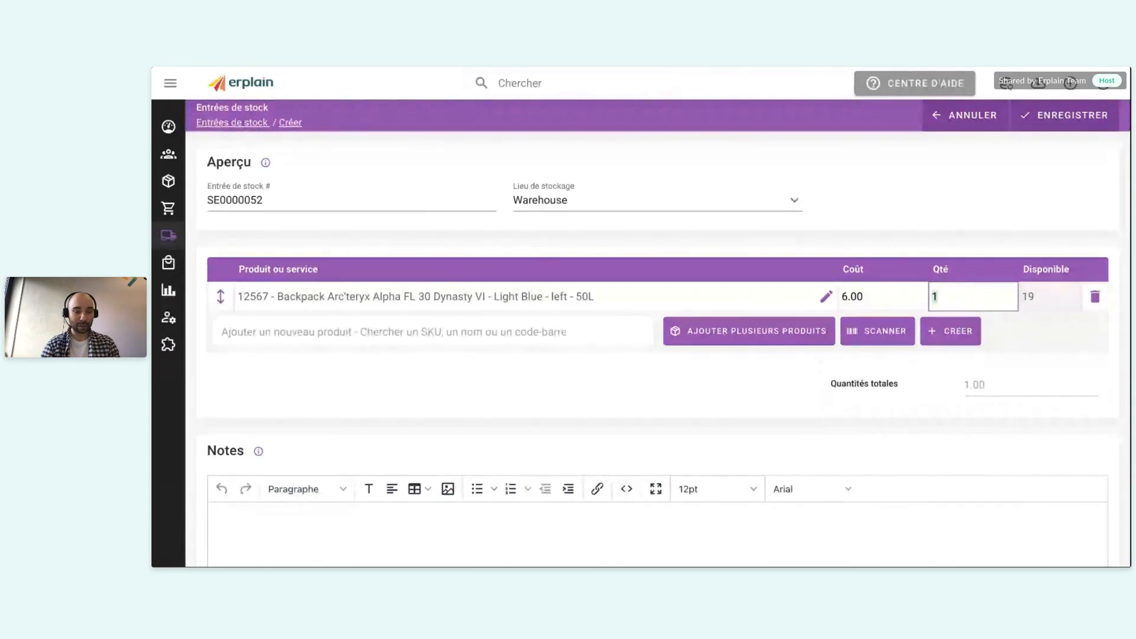
# Leave the stock entry for the deliveries list and view the 36,00 € Attitude Sport delivery received at the Showroom.
pyautogui.moveTo(215, 289)
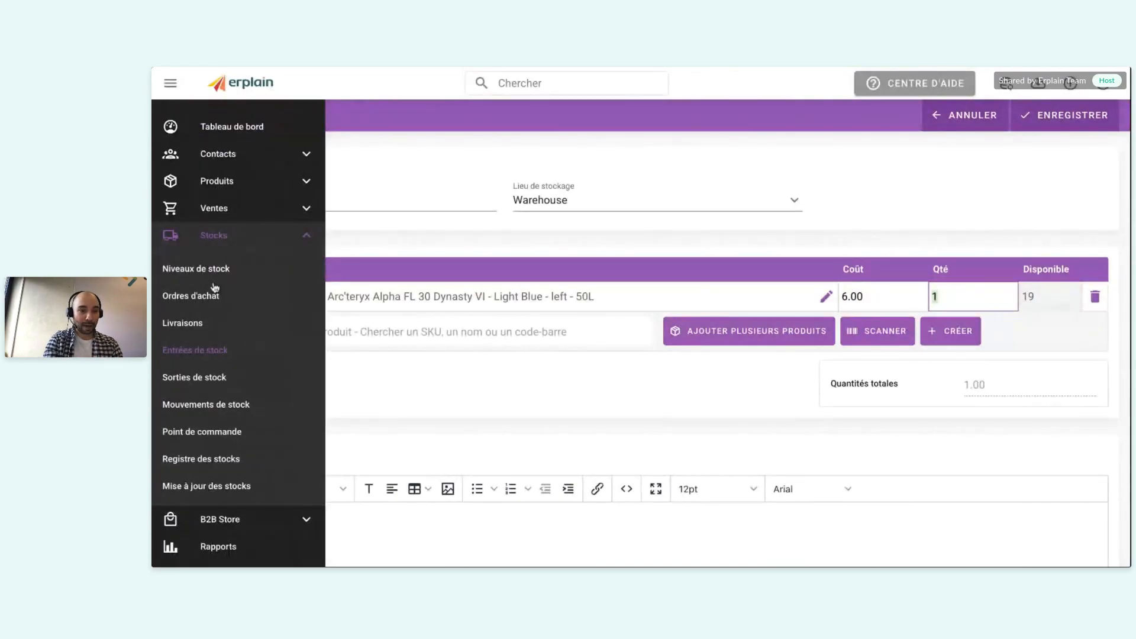
pyautogui.click(180, 325)
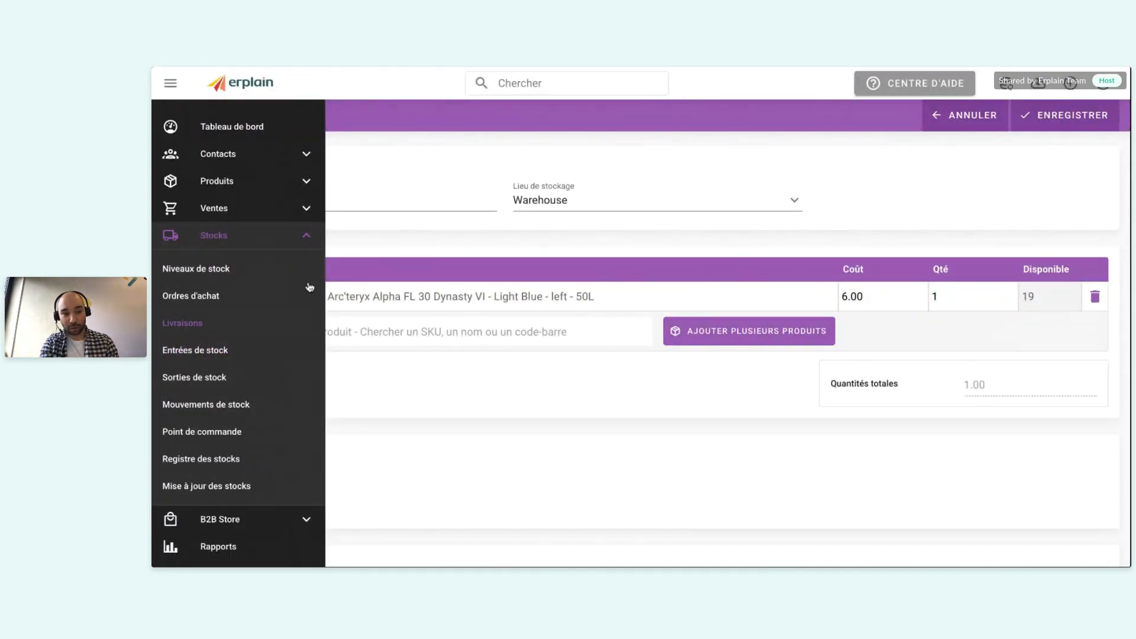
pyautogui.click(218, 267)
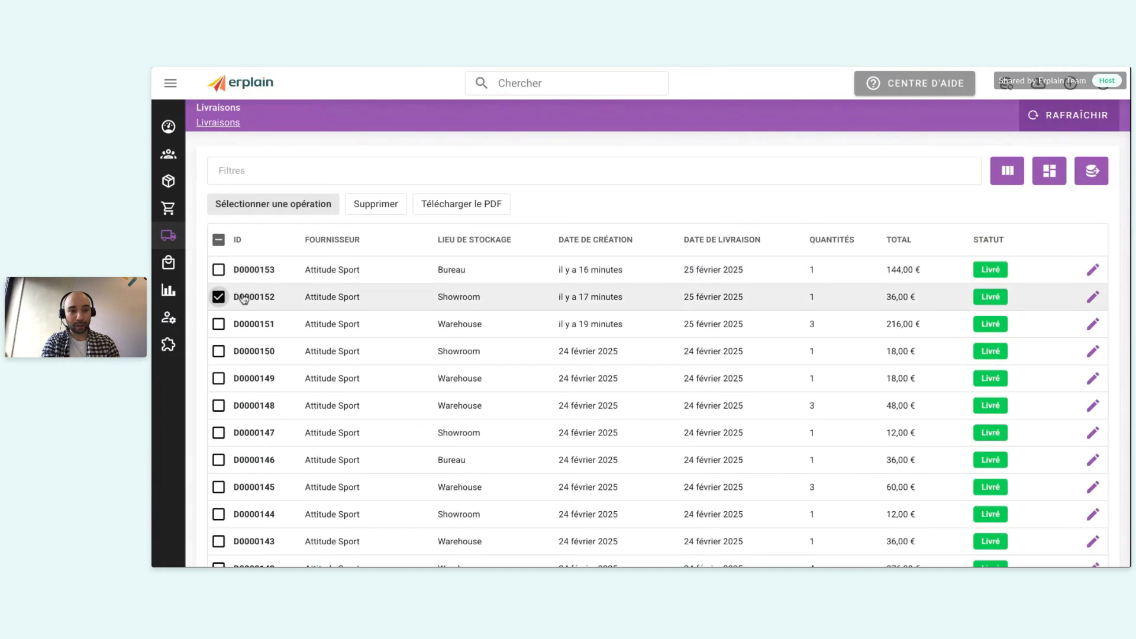
pyautogui.click(245, 299)
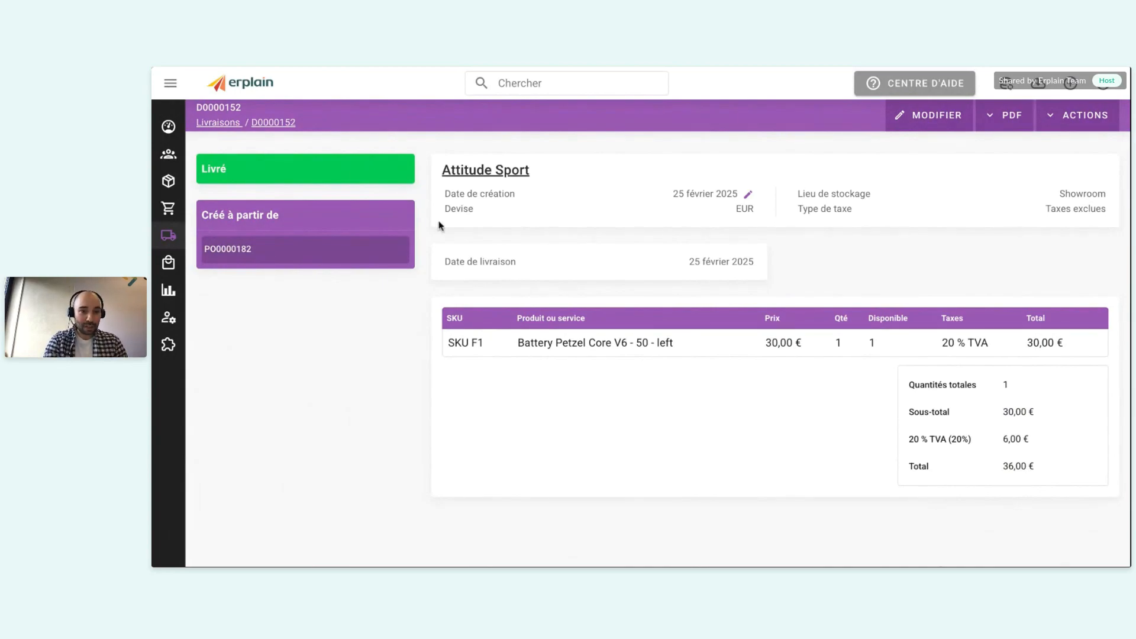
# Look through the edit form of the product Backpack Deuteur Aircontact Lite 50+10 and return to its product page.
pyautogui.click(169, 182)
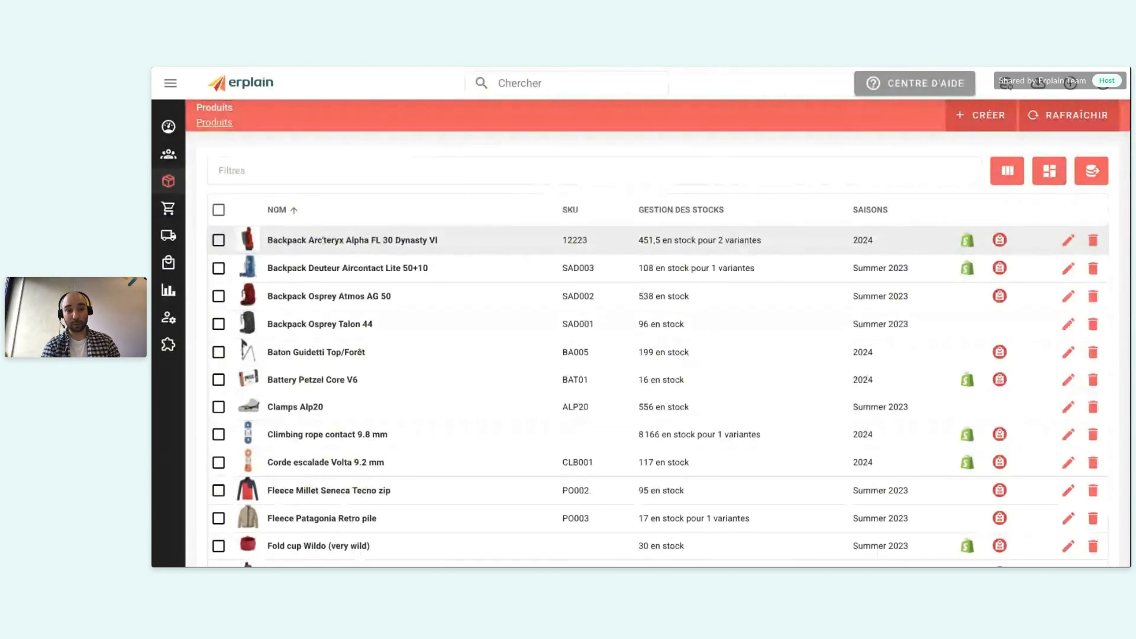
pyautogui.click(298, 266)
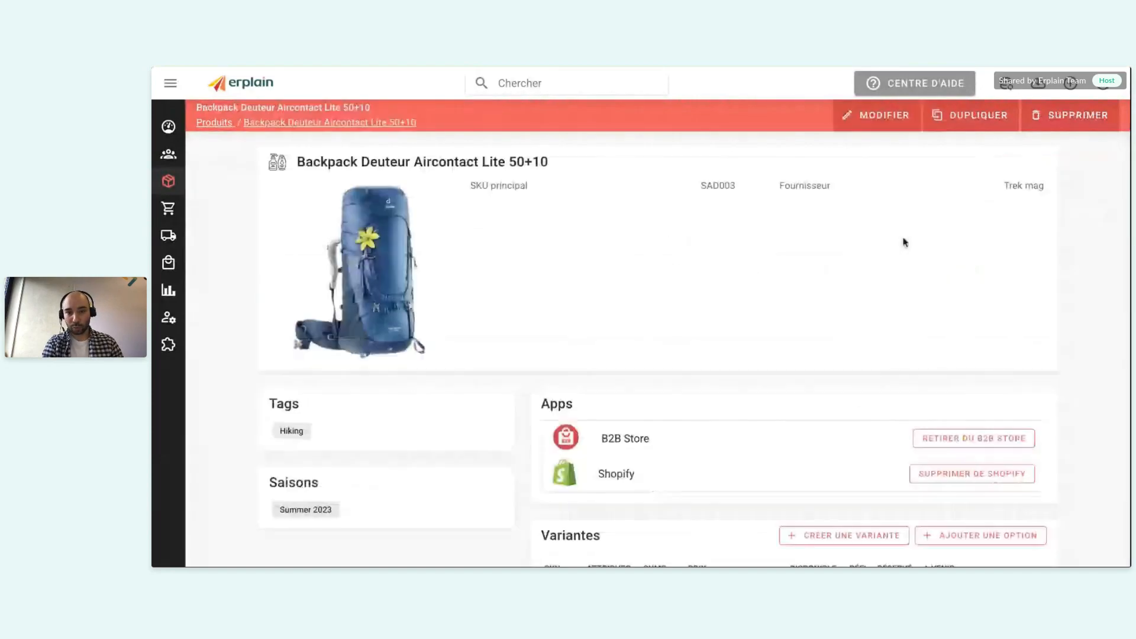
pyautogui.click(878, 120)
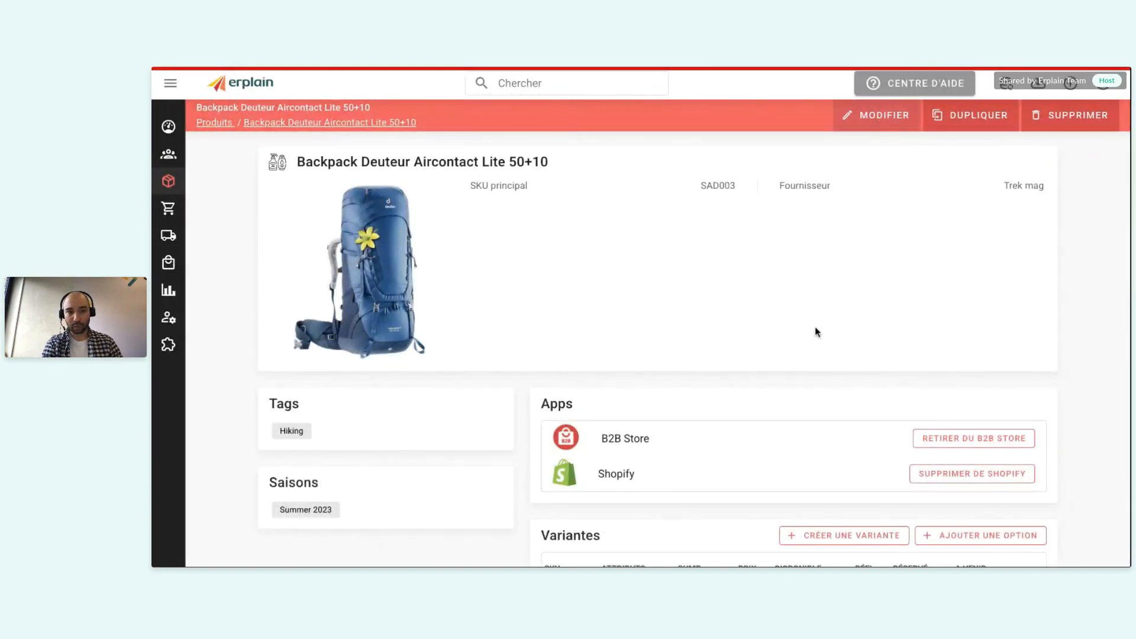
pyautogui.scroll(-5, 634, 228)
pyautogui.scroll(5, 634, 227)
pyautogui.hotkey('alt', 'Left')
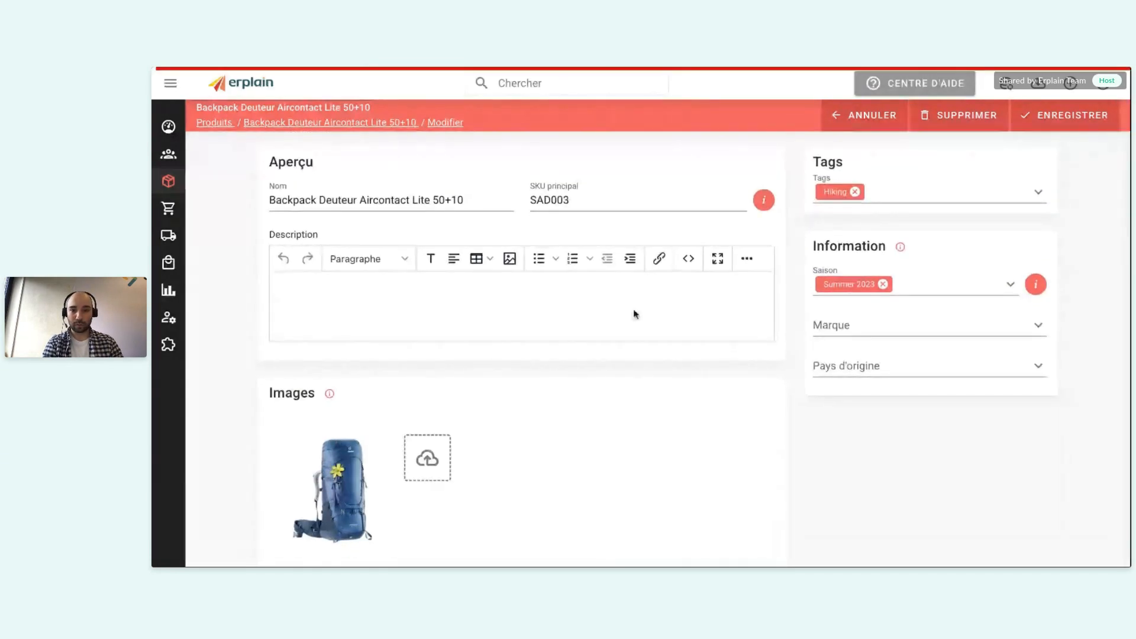
# Open the backpack's size 41 variant for editing and check its purchase price and initial cost.
pyautogui.scroll(-2, 824, 398)
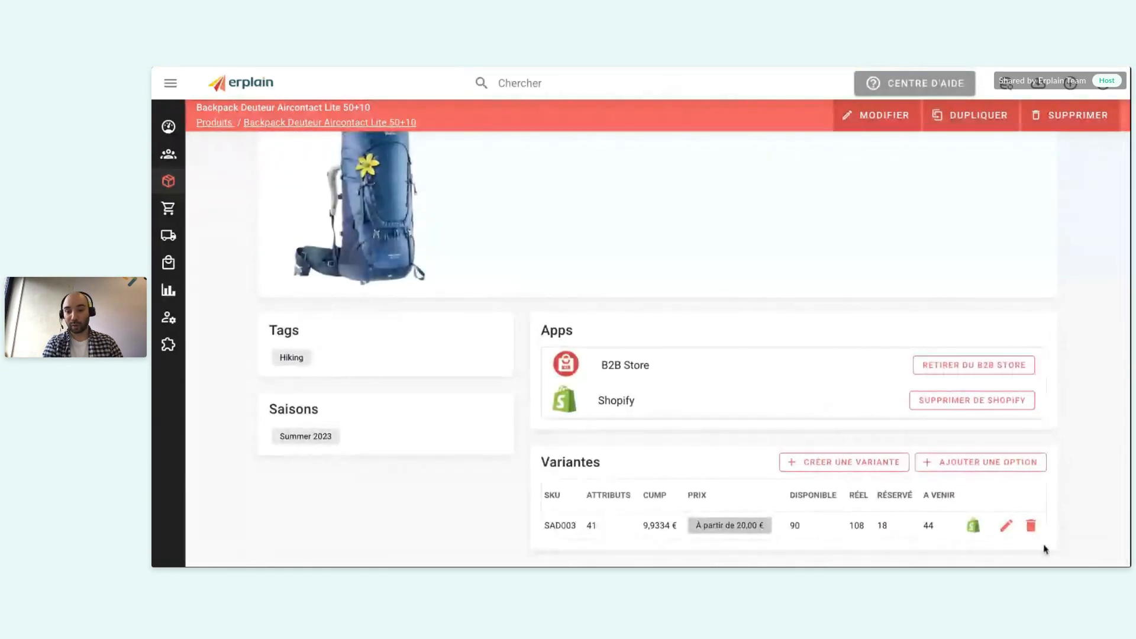
pyautogui.click(1006, 525)
pyautogui.scroll(-1, 755, 356)
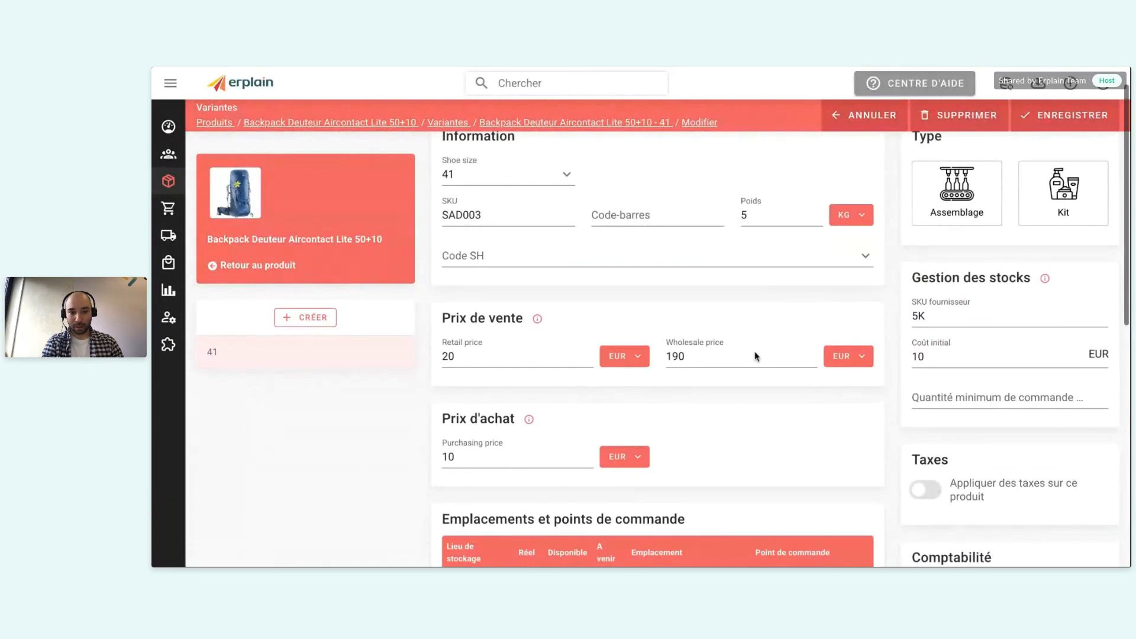
pyautogui.click(922, 355)
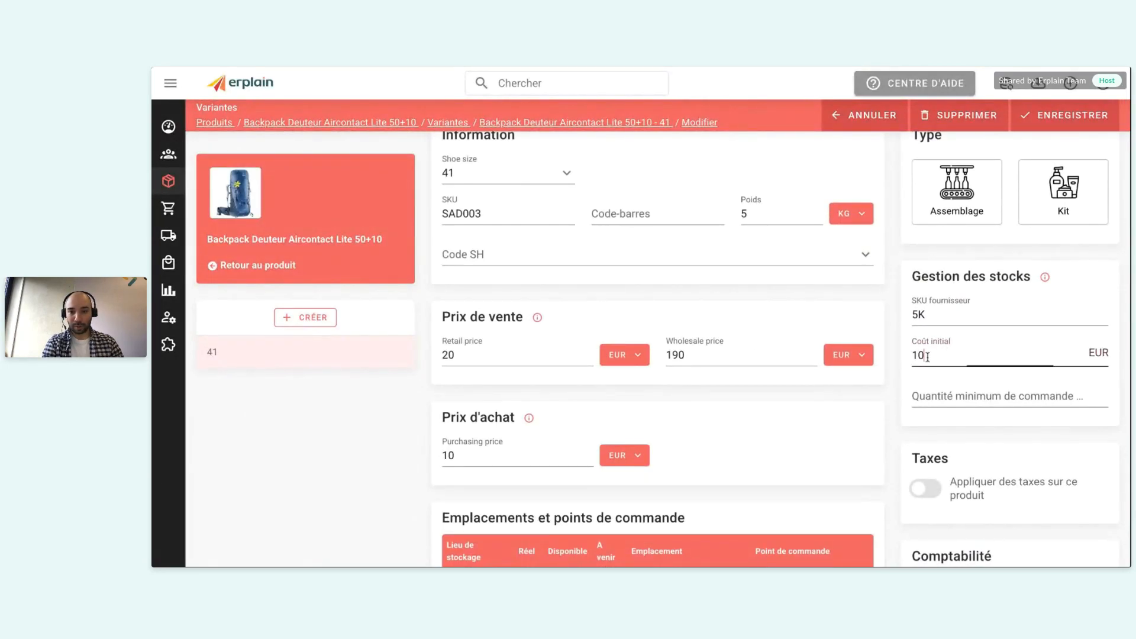
pyautogui.scroll(1, 922, 355)
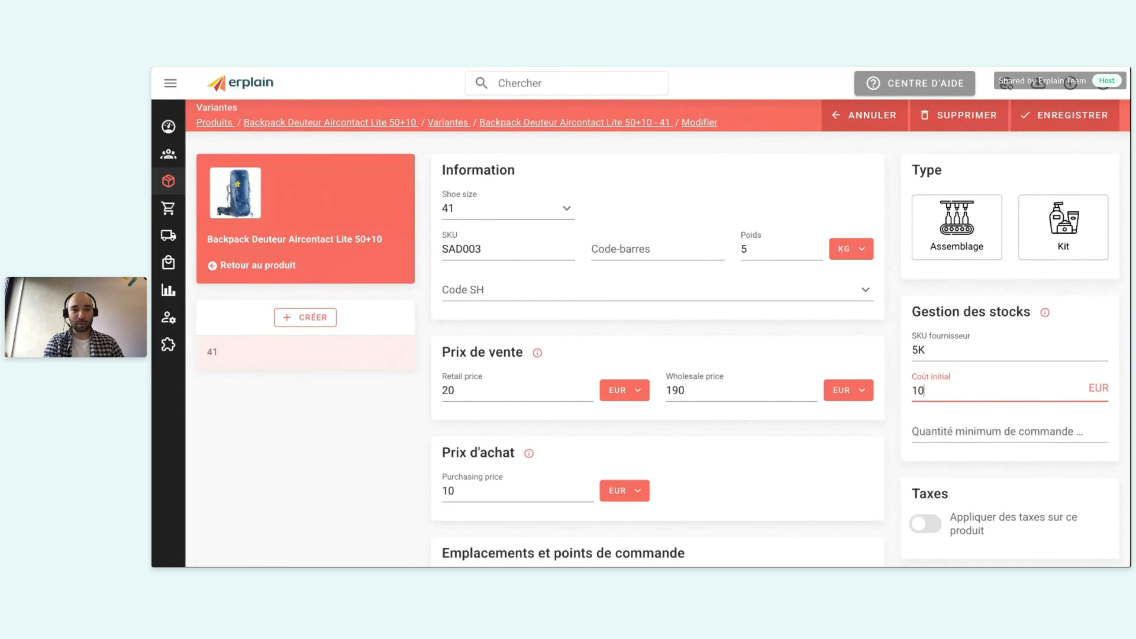
# Leave the variant unsaved and reopen the current stock valuation report.
pyautogui.moveTo(163, 247)
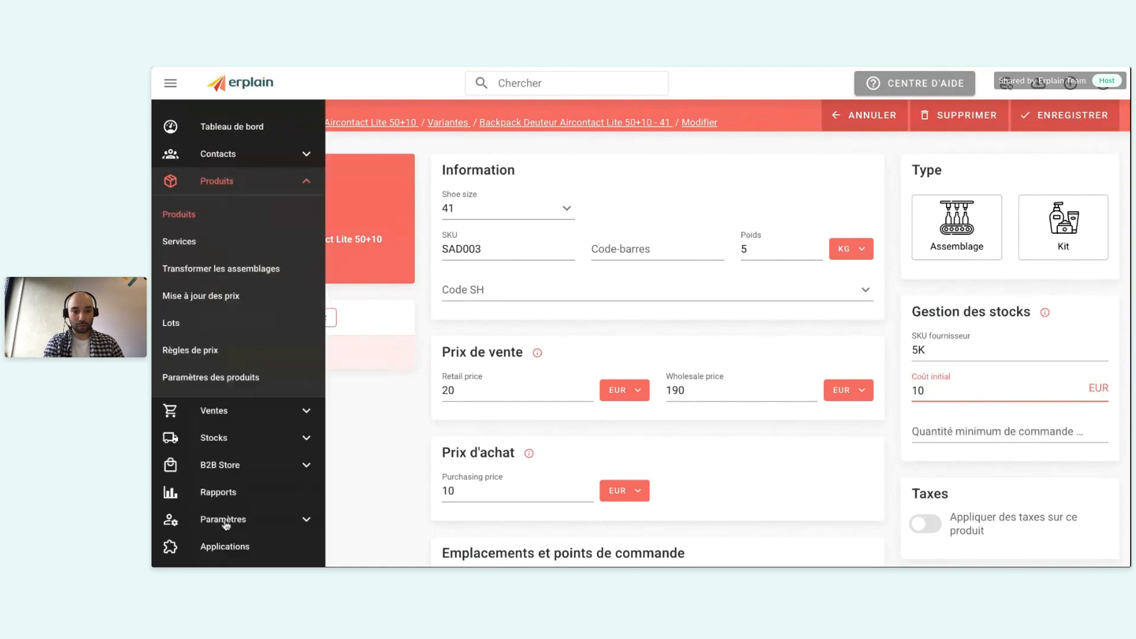
pyautogui.click(196, 499)
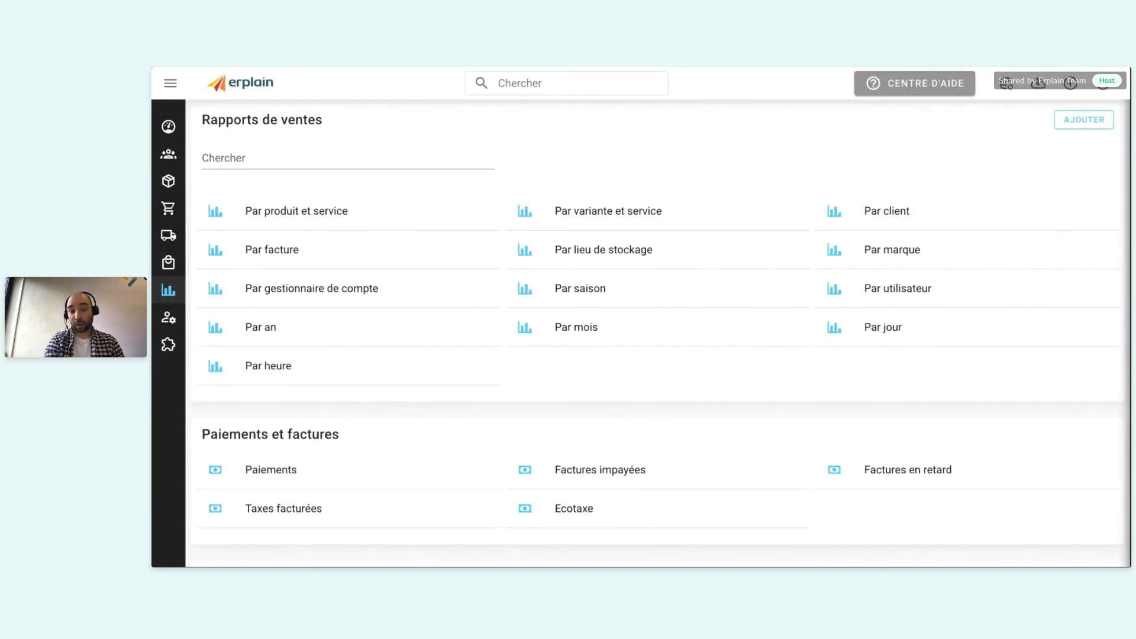
pyautogui.scroll(-3, 604, 441)
pyautogui.click(604, 457)
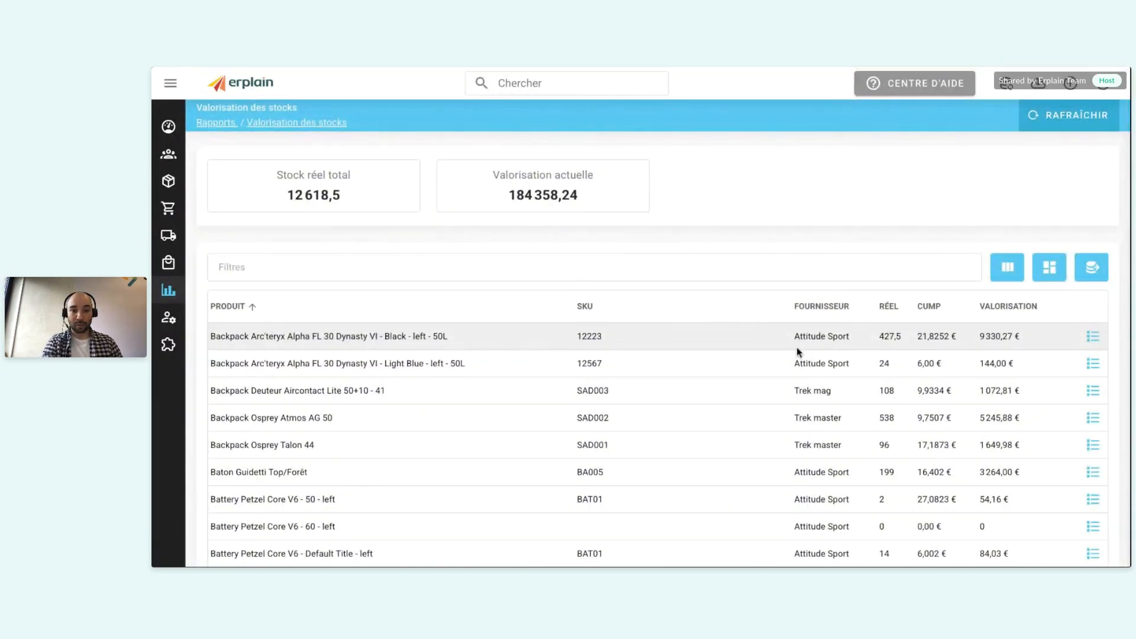
# Review the valuation details behind the average cost of the black Backpack Arc'teryx Alpha FL 30 Dynasty VI, and close them.
pyautogui.scroll(-1, 796, 349)
pyautogui.scroll(-1, 797, 353)
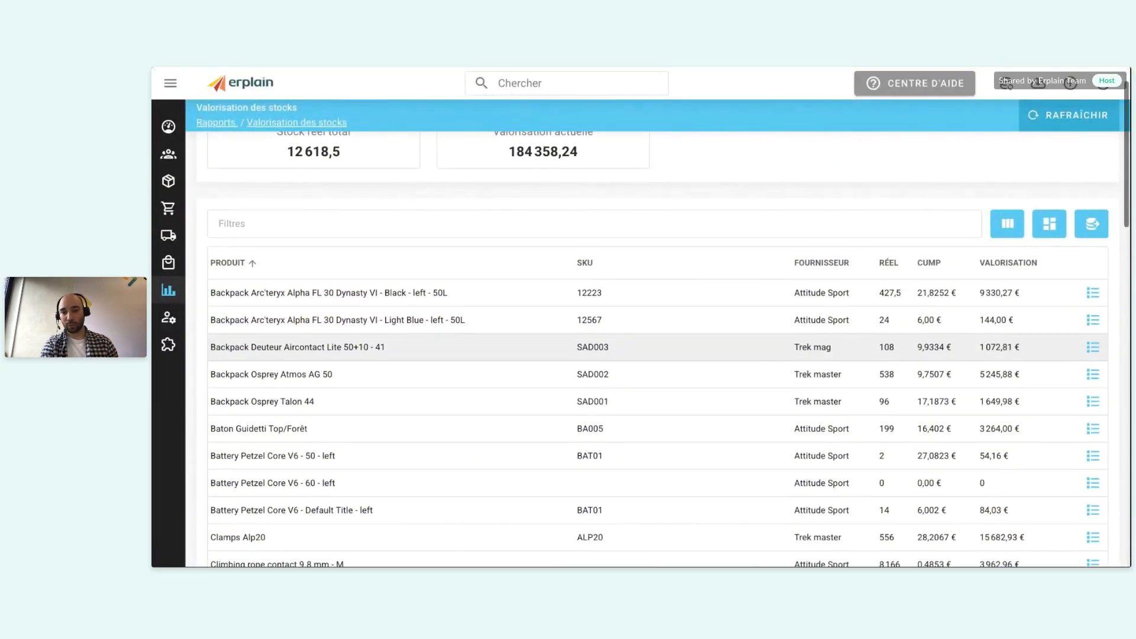
pyautogui.scroll(1, 1041, 271)
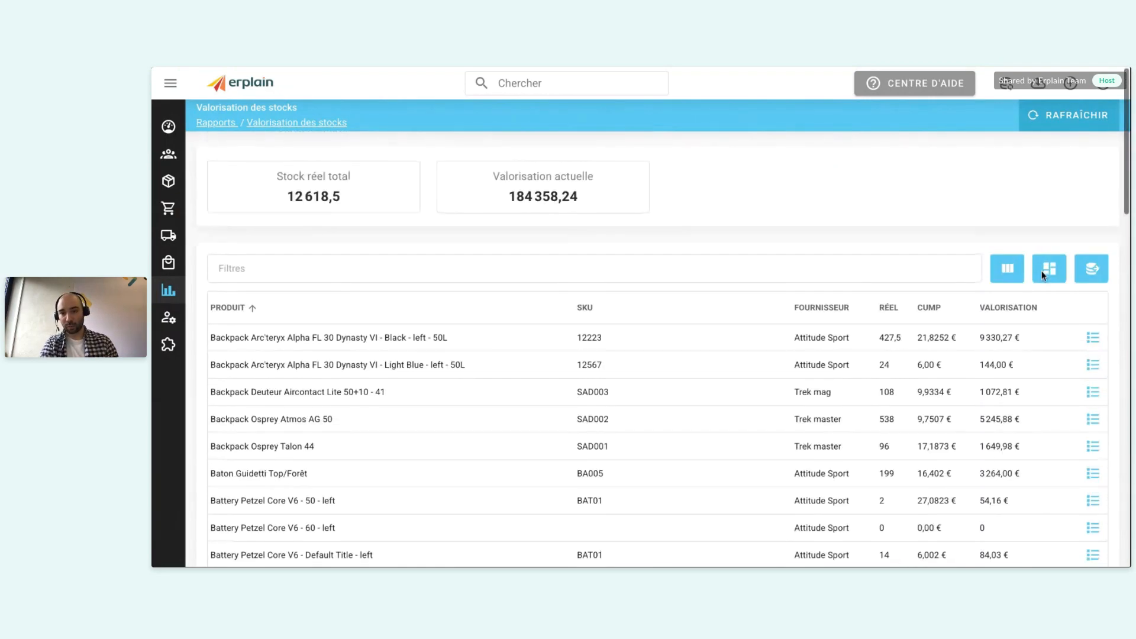
pyautogui.click(1092, 338)
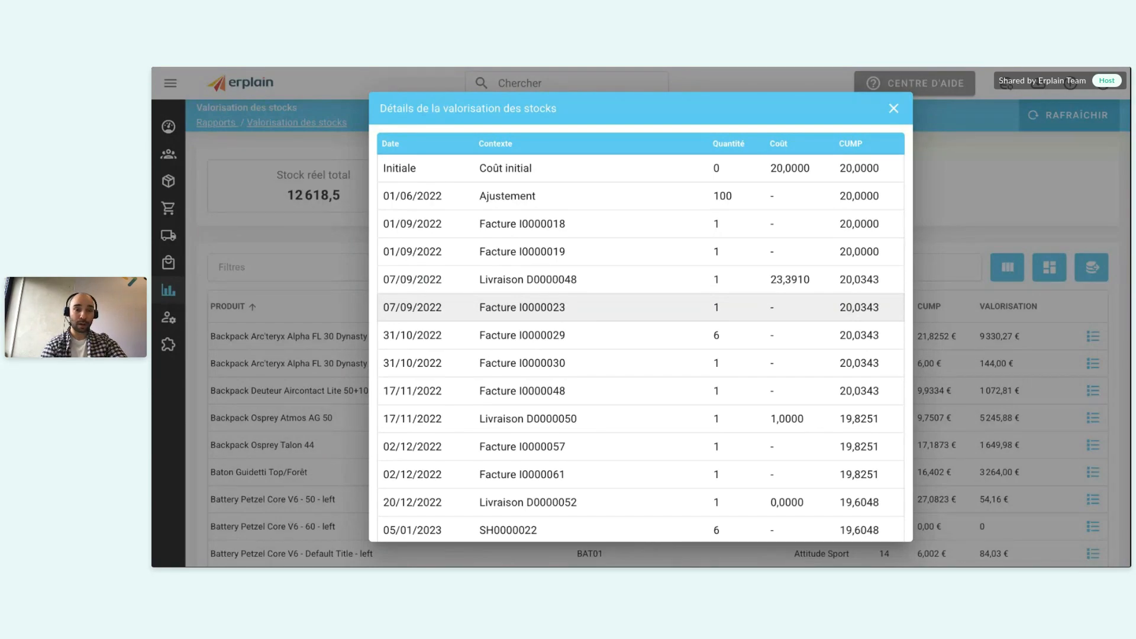
pyautogui.click(245, 195)
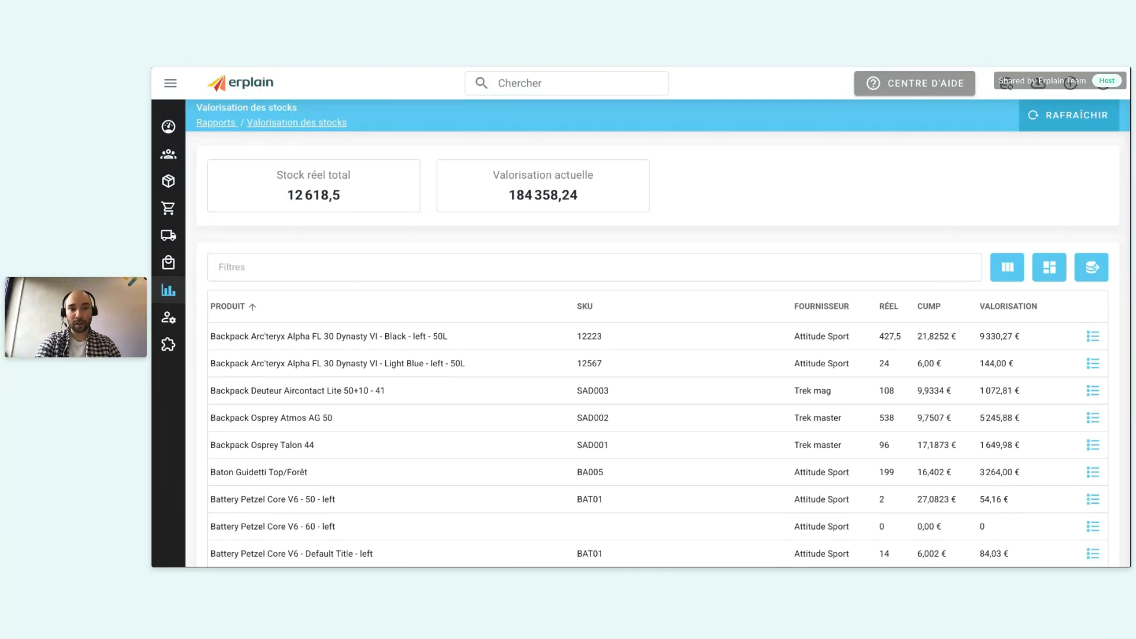
# Open the reorder point list and examine the reorder point, available stock and shortage of Lether shoe wax in the Warehouse.
pyautogui.moveTo(169, 133)
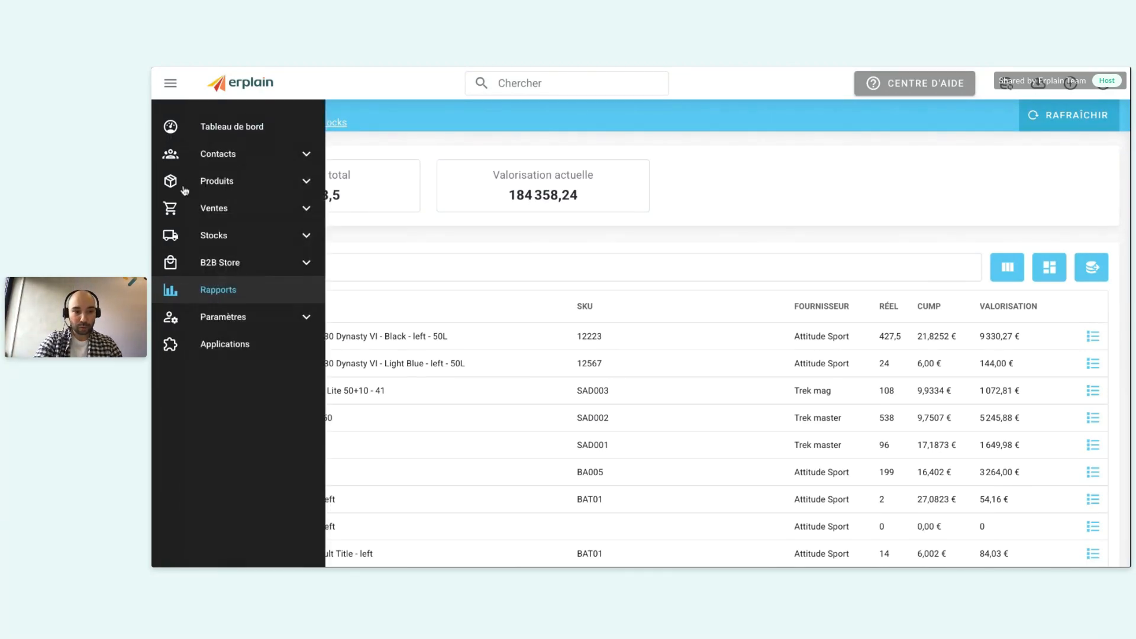
pyautogui.click(235, 327)
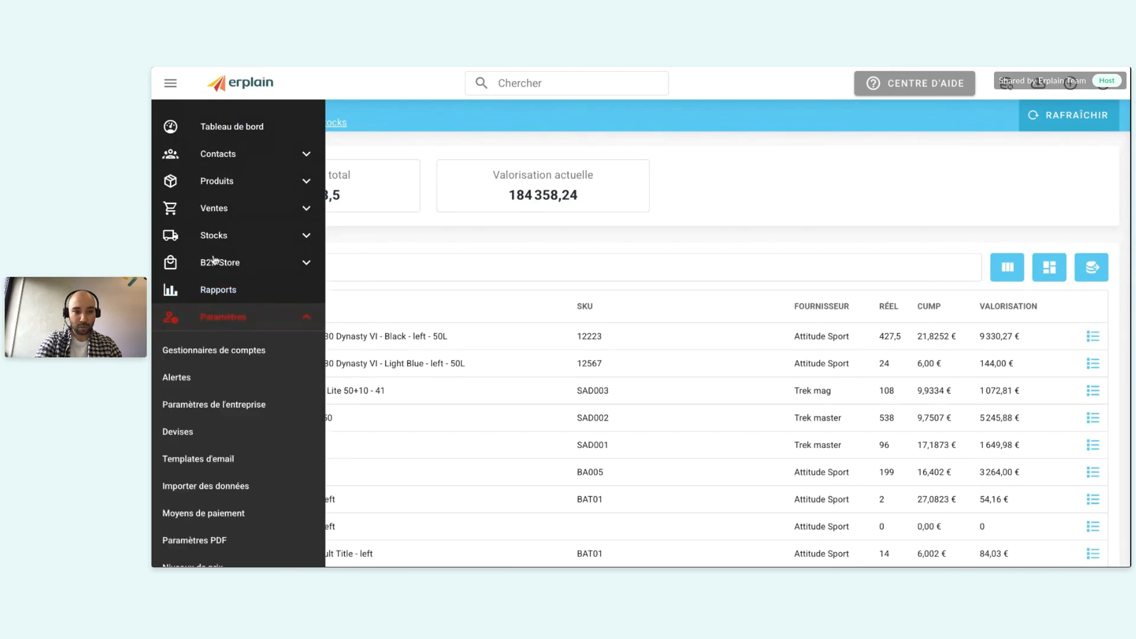
pyautogui.click(211, 236)
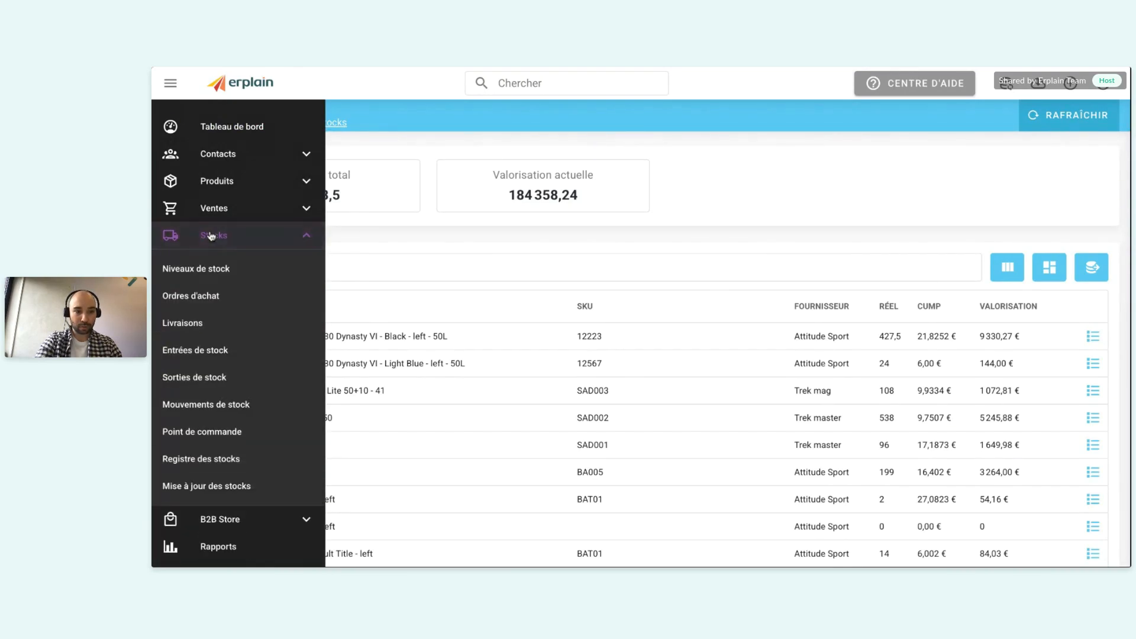
pyautogui.click(197, 432)
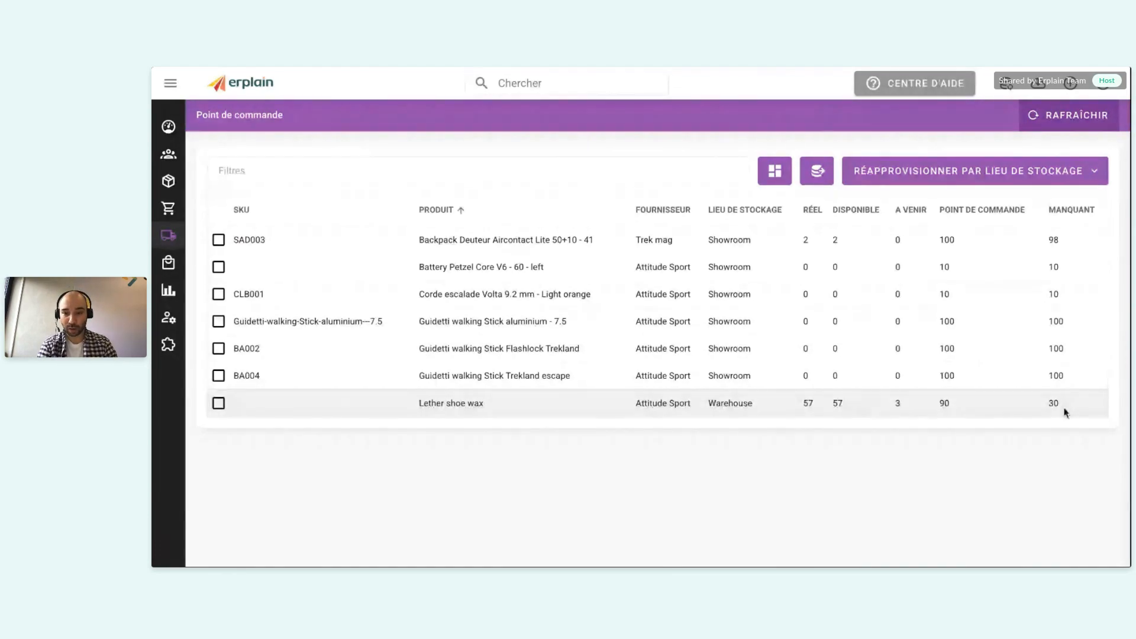
pyautogui.doubleClick(945, 403)
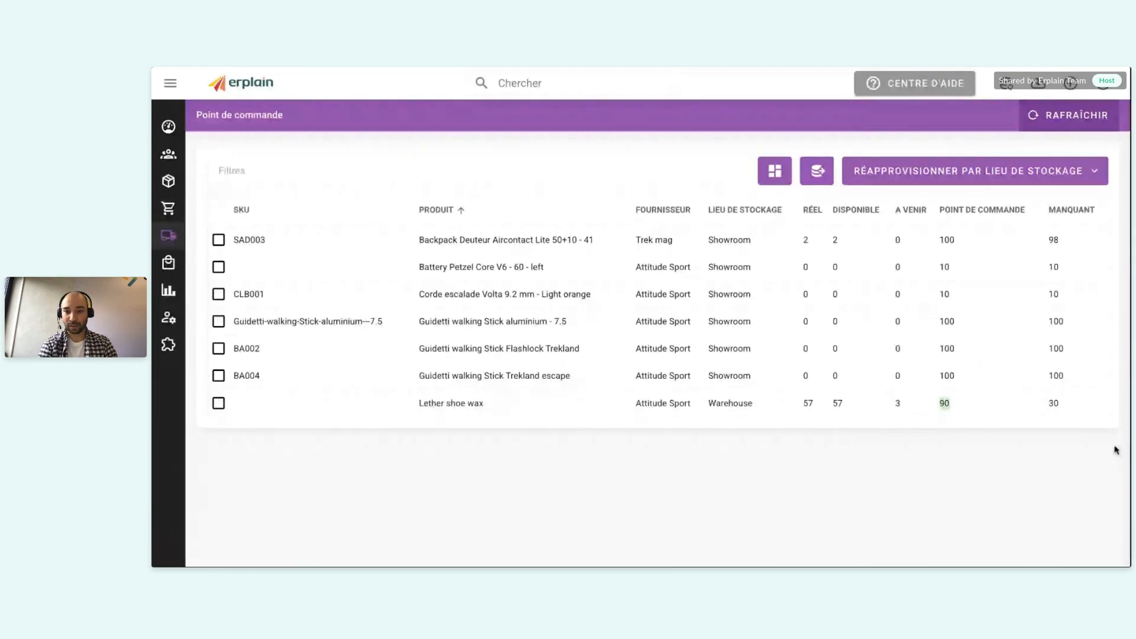
pyautogui.click(841, 405)
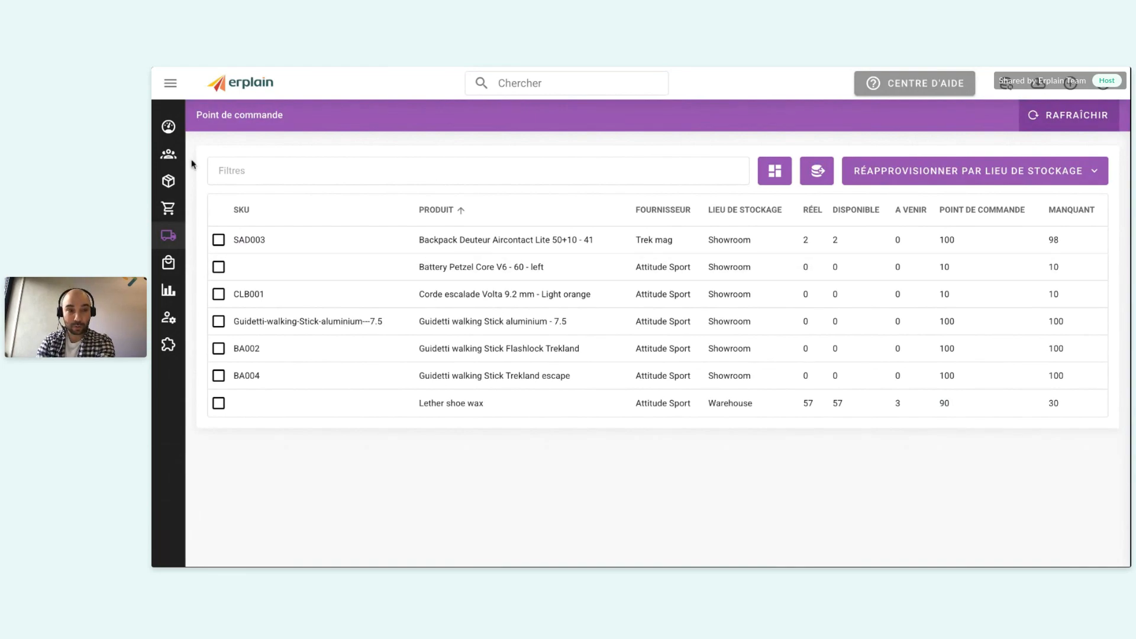
pyautogui.moveTo(178, 152)
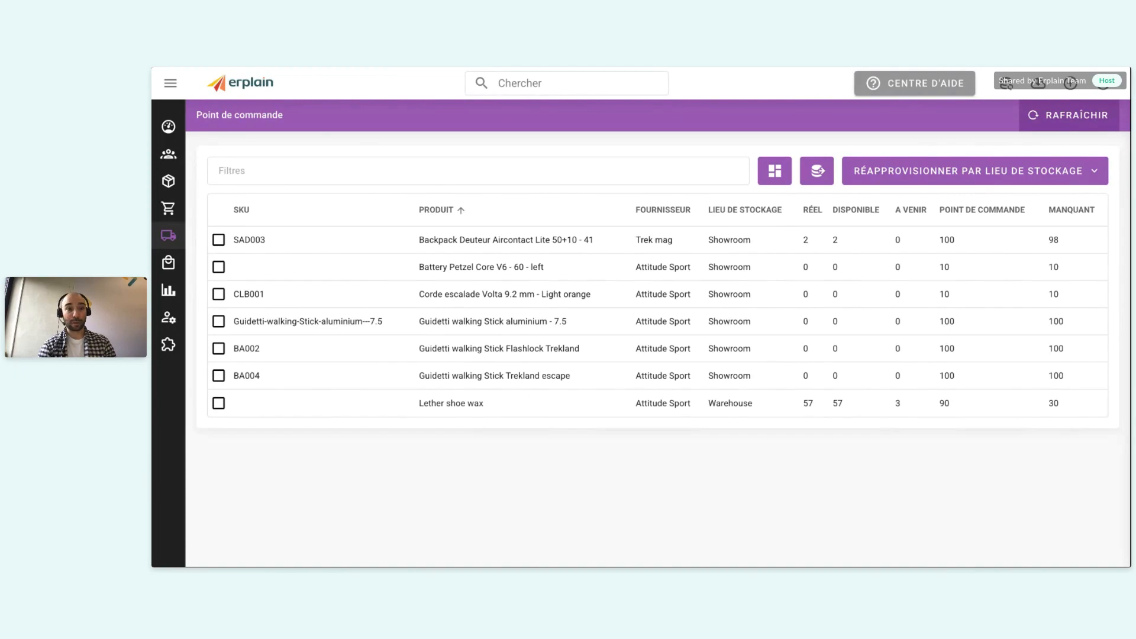
pyautogui.moveTo(185, 131)
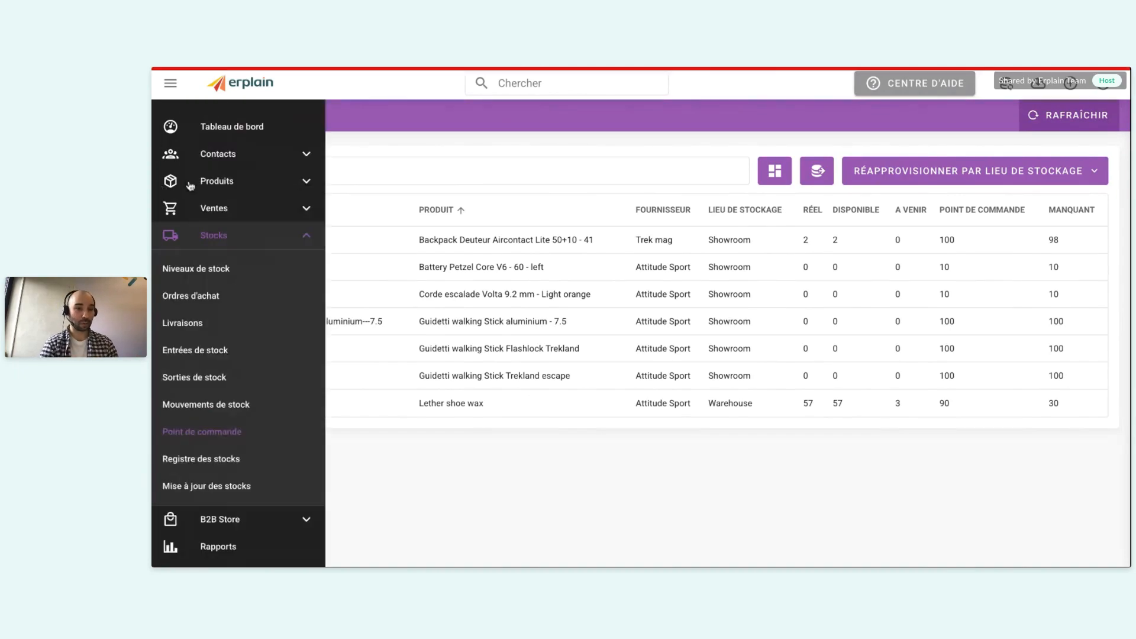
pyautogui.click(198, 187)
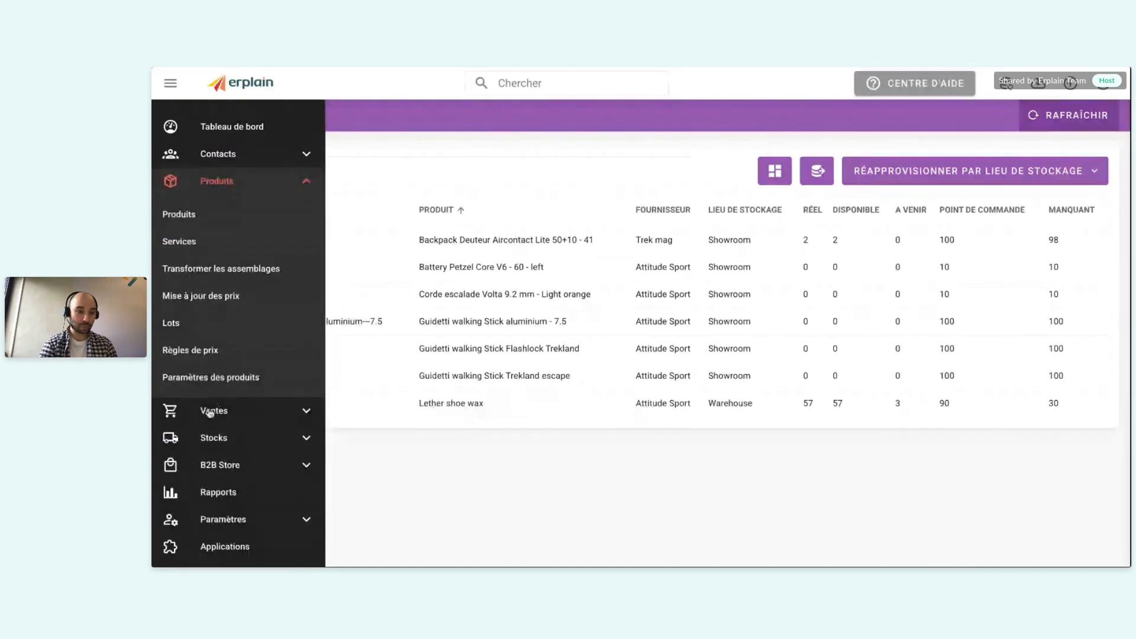
pyautogui.click(210, 408)
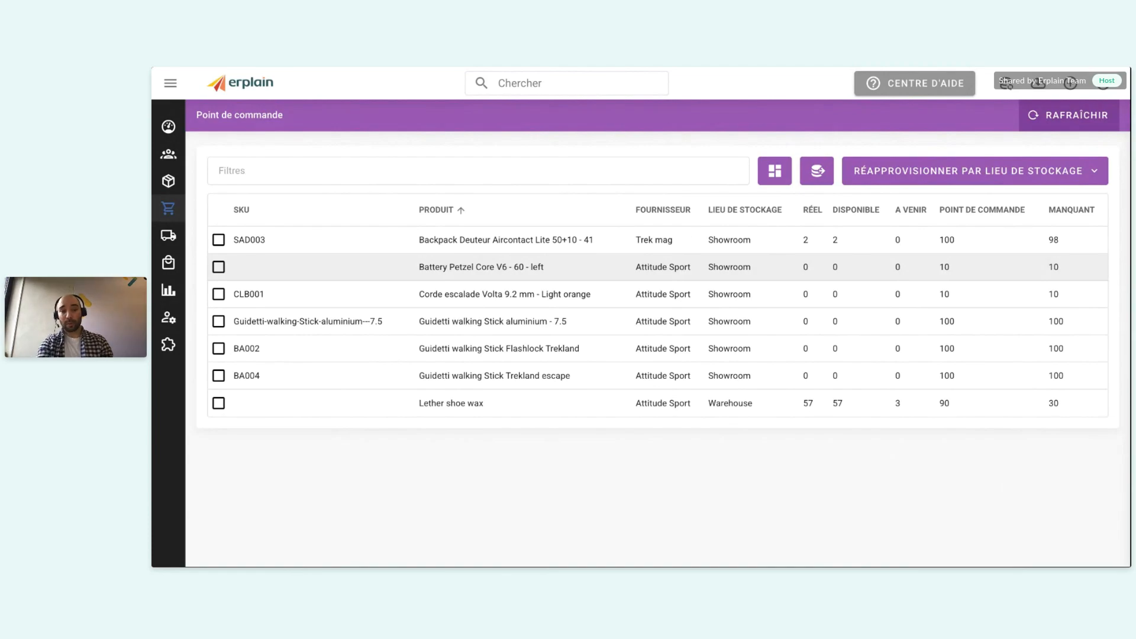
# Open the list of stock movements and bring up the blank form for a new movement between storage locations.
pyautogui.moveTo(153, 232)
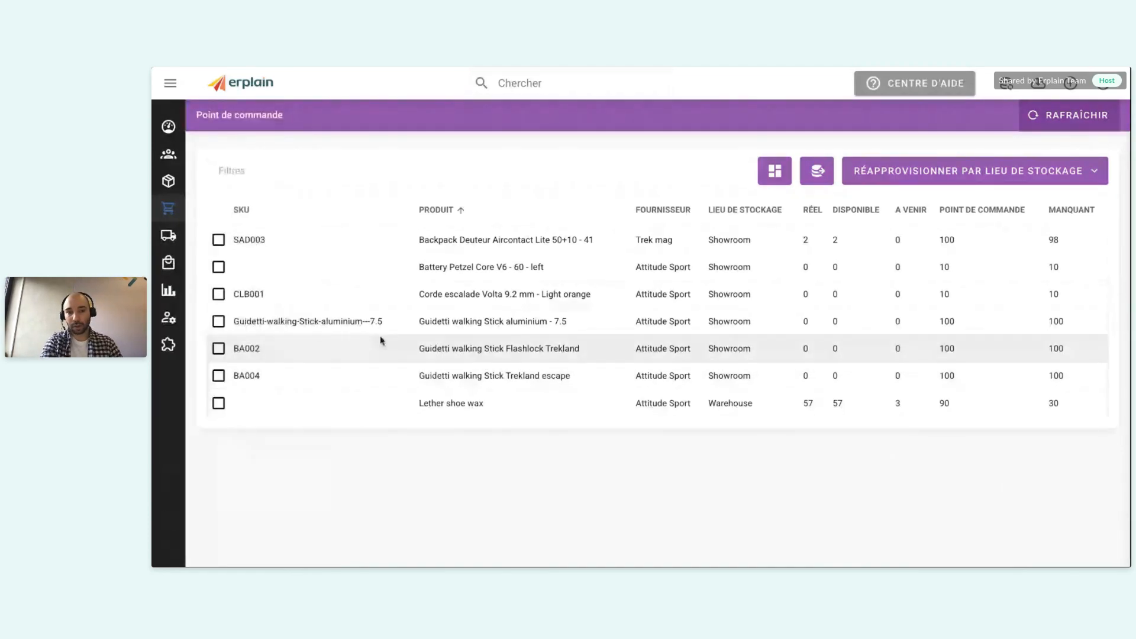
pyautogui.moveTo(264, 269)
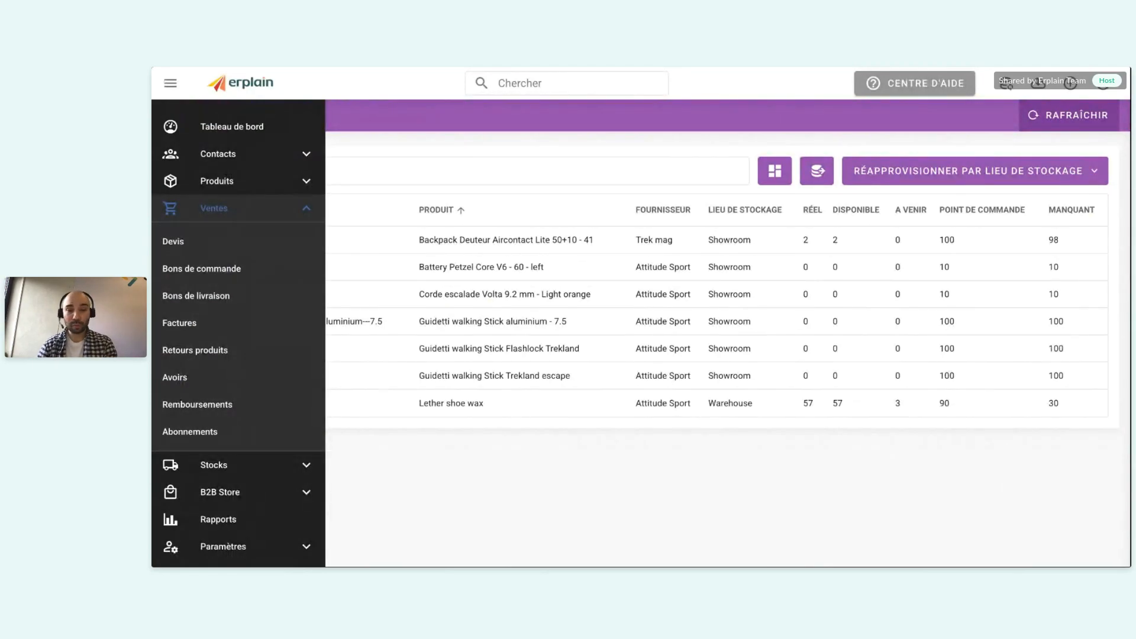
pyautogui.click(200, 470)
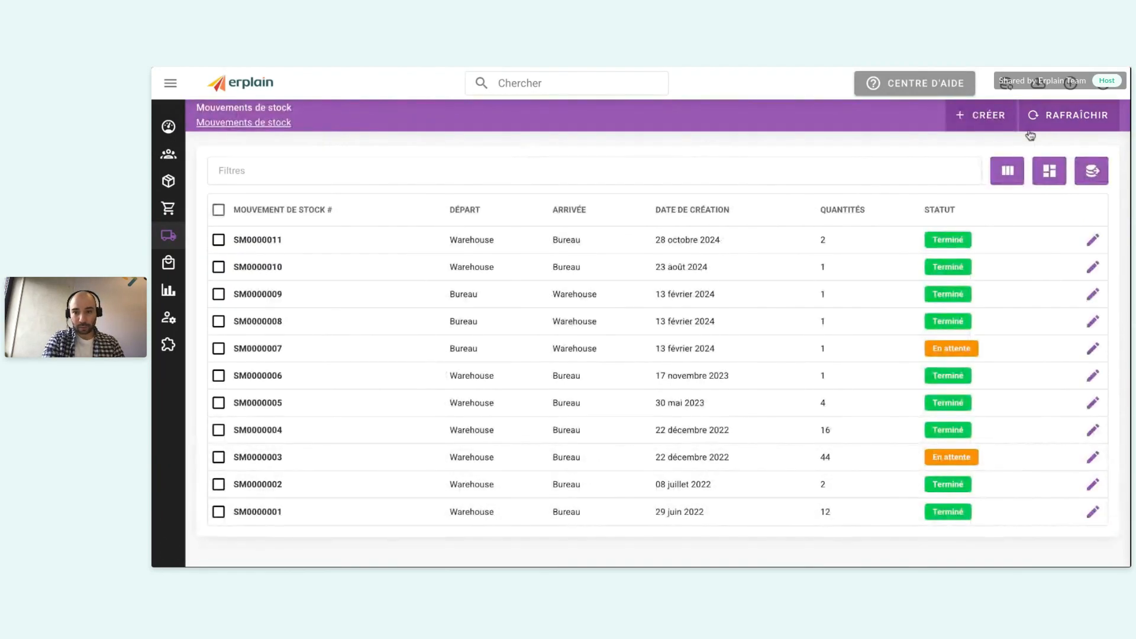
pyautogui.click(996, 116)
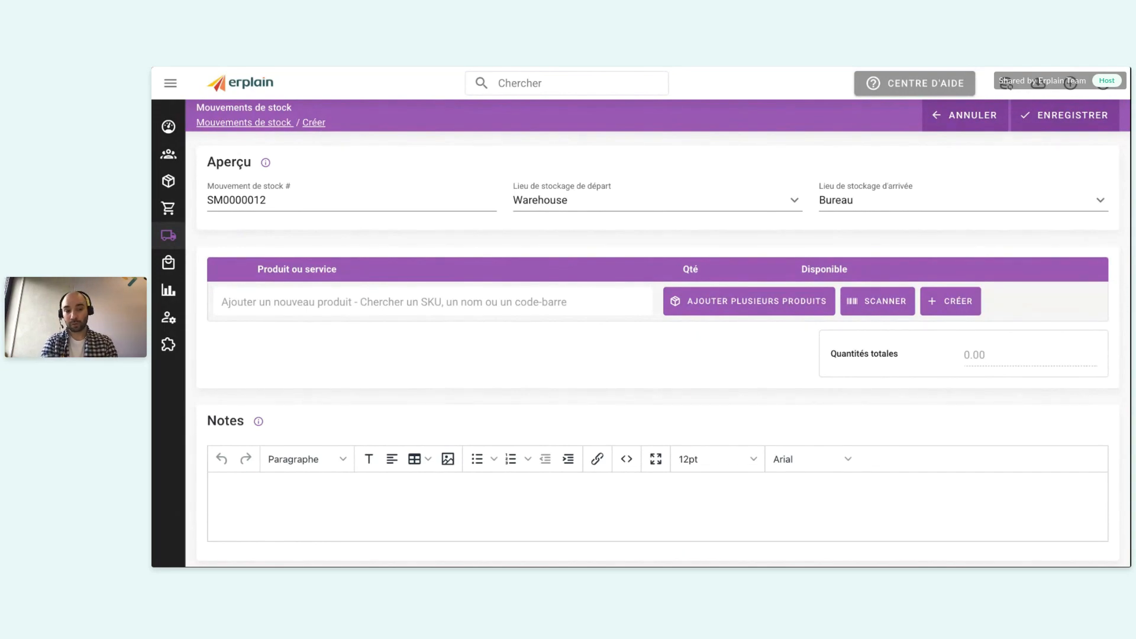
# Leave the movement unsaved and filter the current stock valuation report to the storage location Directlog.
pyautogui.moveTo(179, 472)
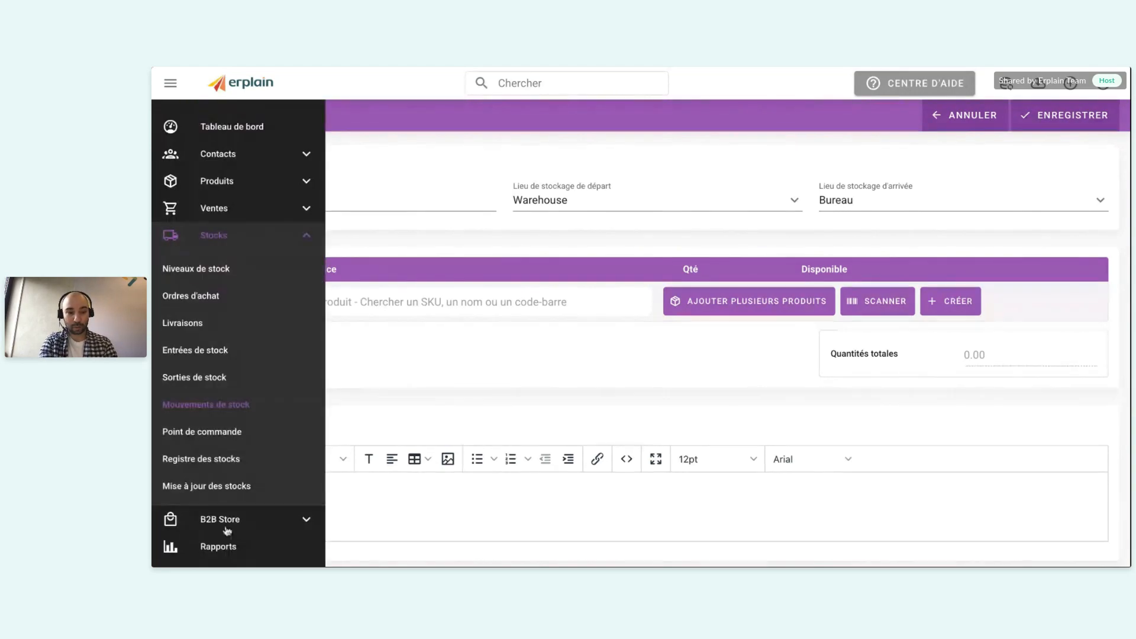
pyautogui.click(216, 544)
pyautogui.scroll(-3, 601, 342)
pyautogui.click(609, 414)
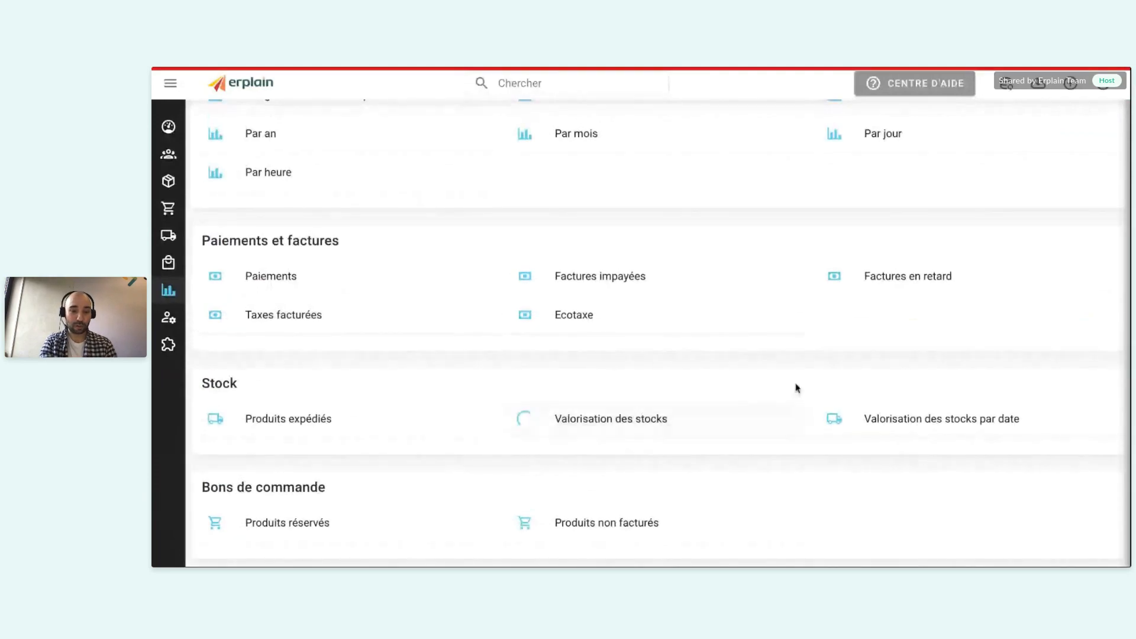
pyautogui.click(730, 267)
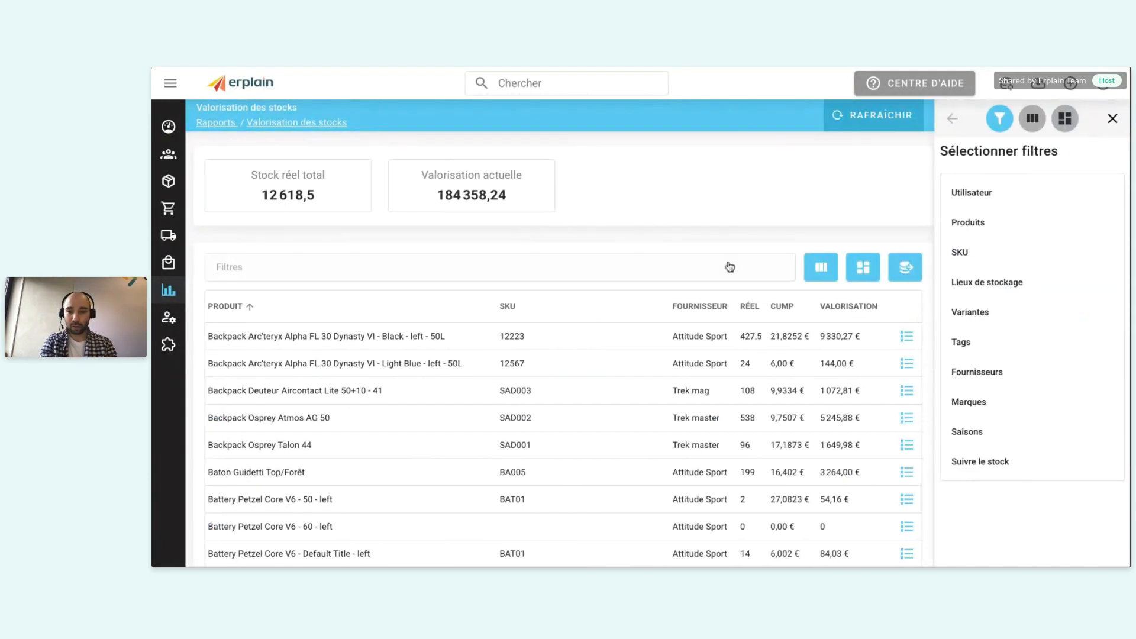
pyautogui.click(979, 287)
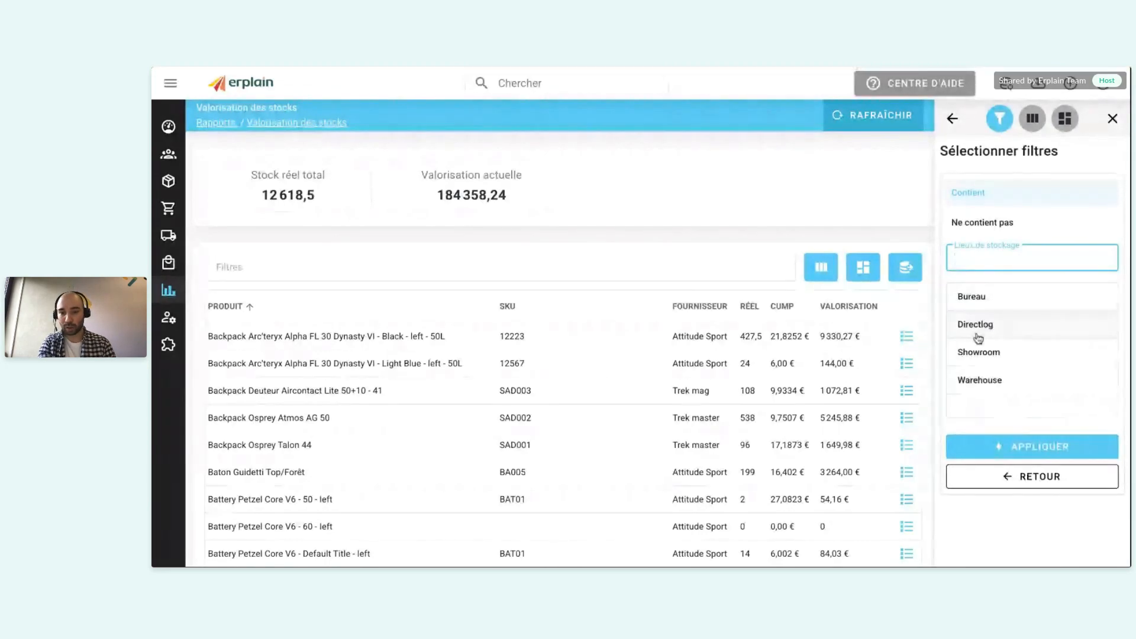
pyautogui.click(978, 324)
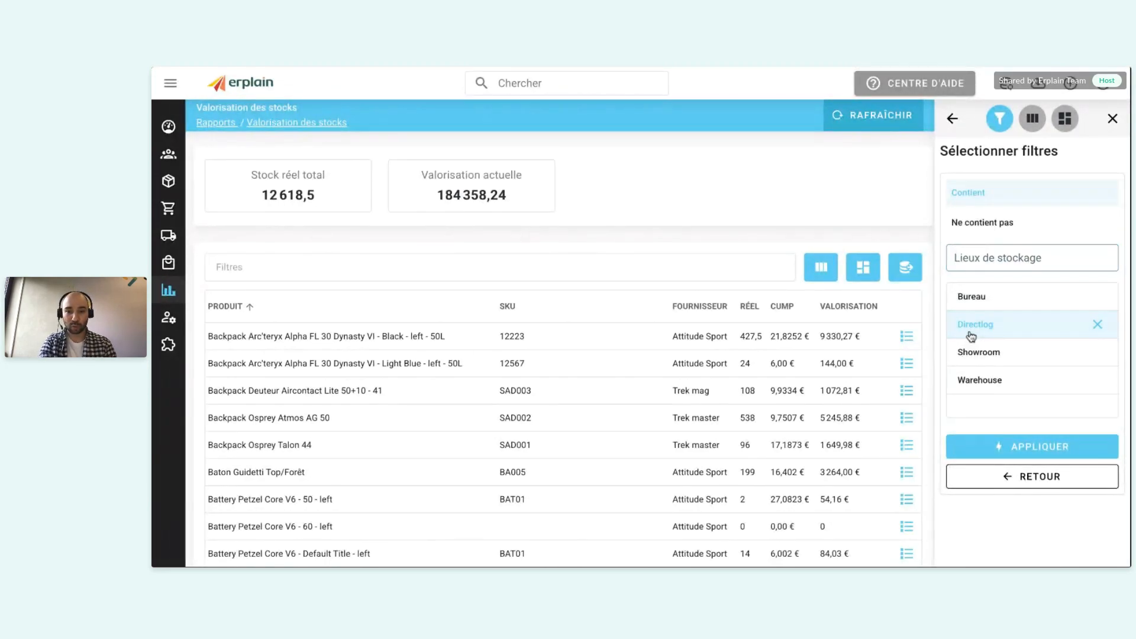
pyautogui.click(987, 451)
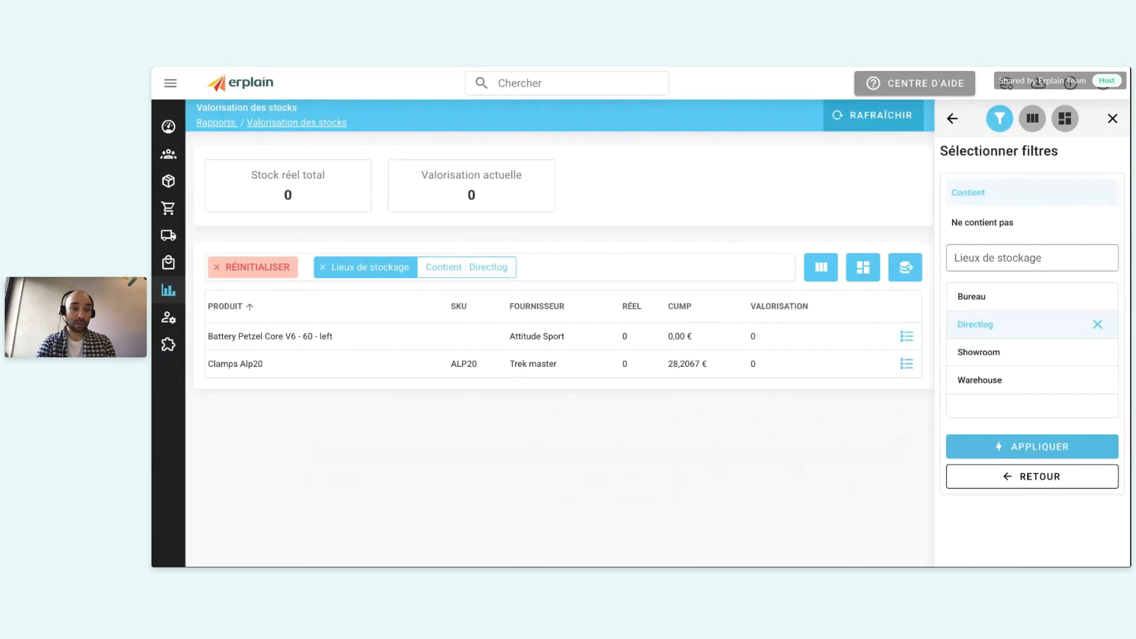
# Open the stock levels and filter them to exclude the storage location Directlog.
pyautogui.moveTo(171, 225)
pyautogui.click(211, 213)
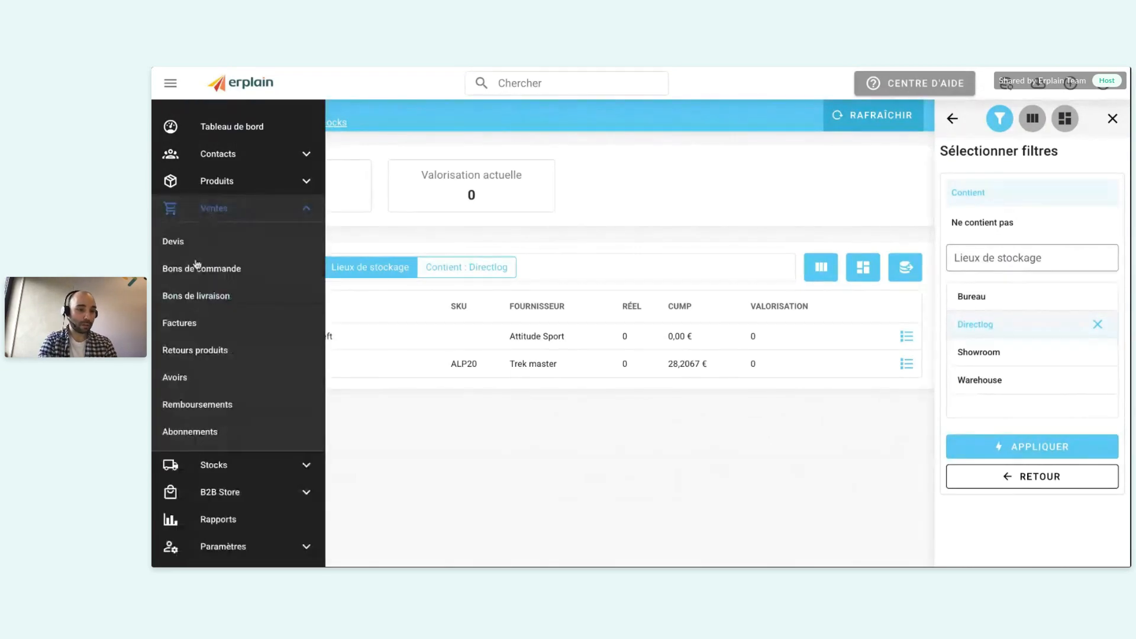
pyautogui.click(199, 466)
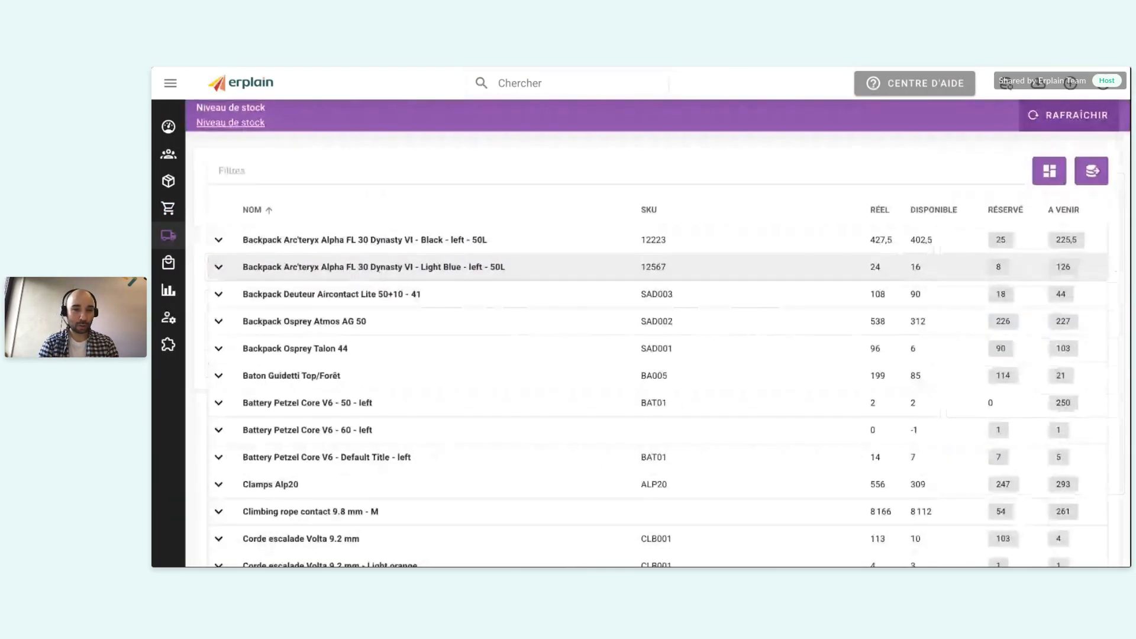
pyautogui.click(315, 178)
pyautogui.click(1017, 378)
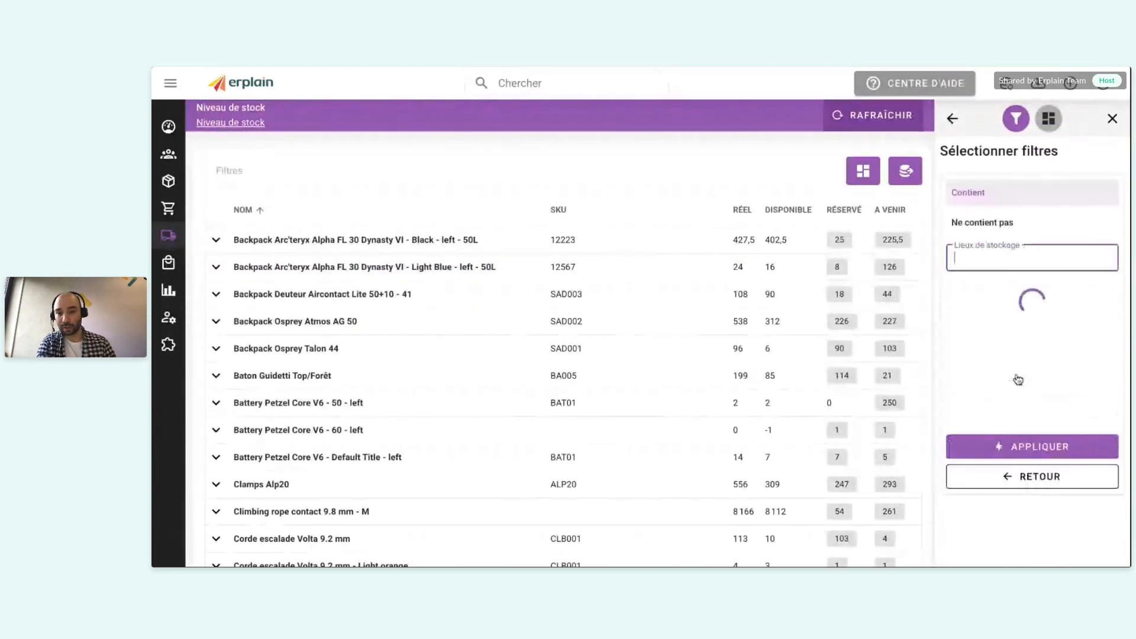
pyautogui.click(991, 223)
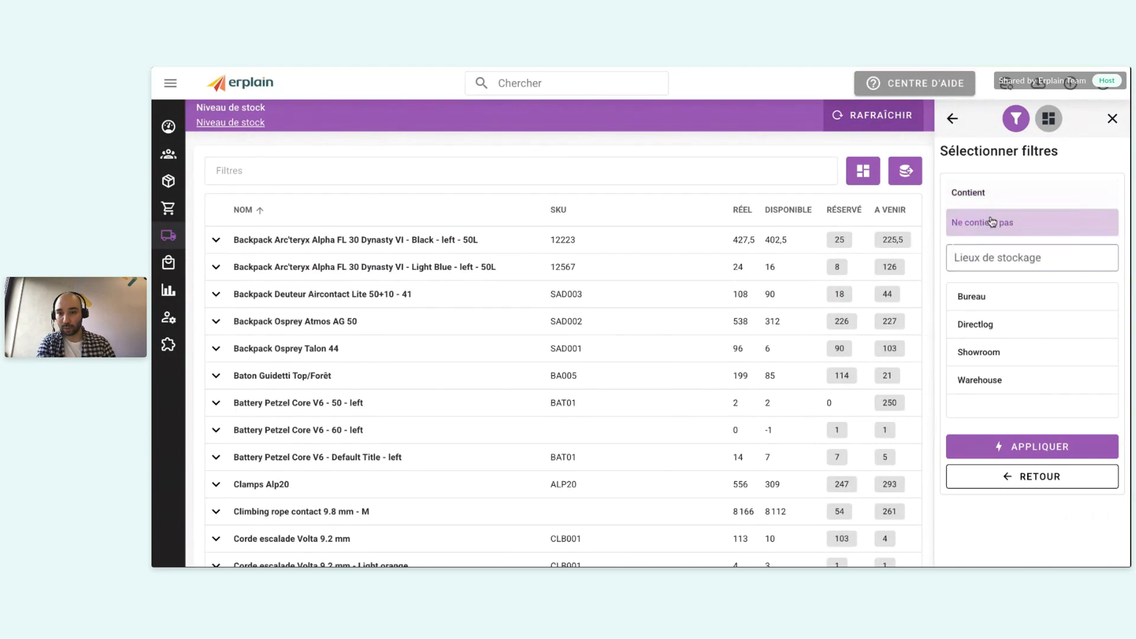
pyautogui.click(983, 324)
pyautogui.click(1001, 445)
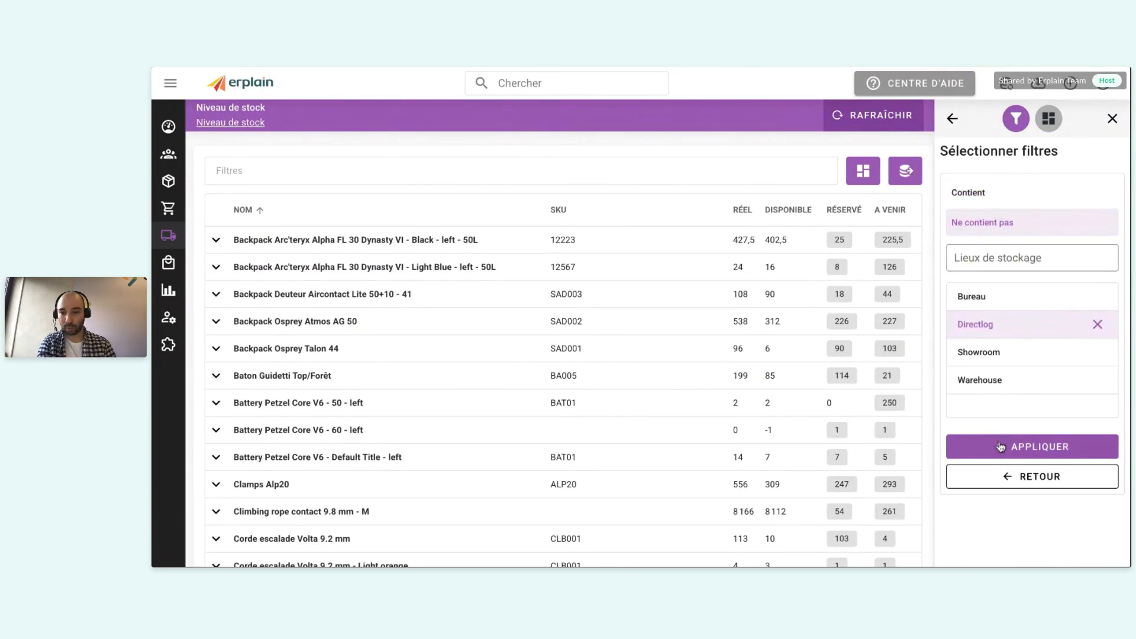